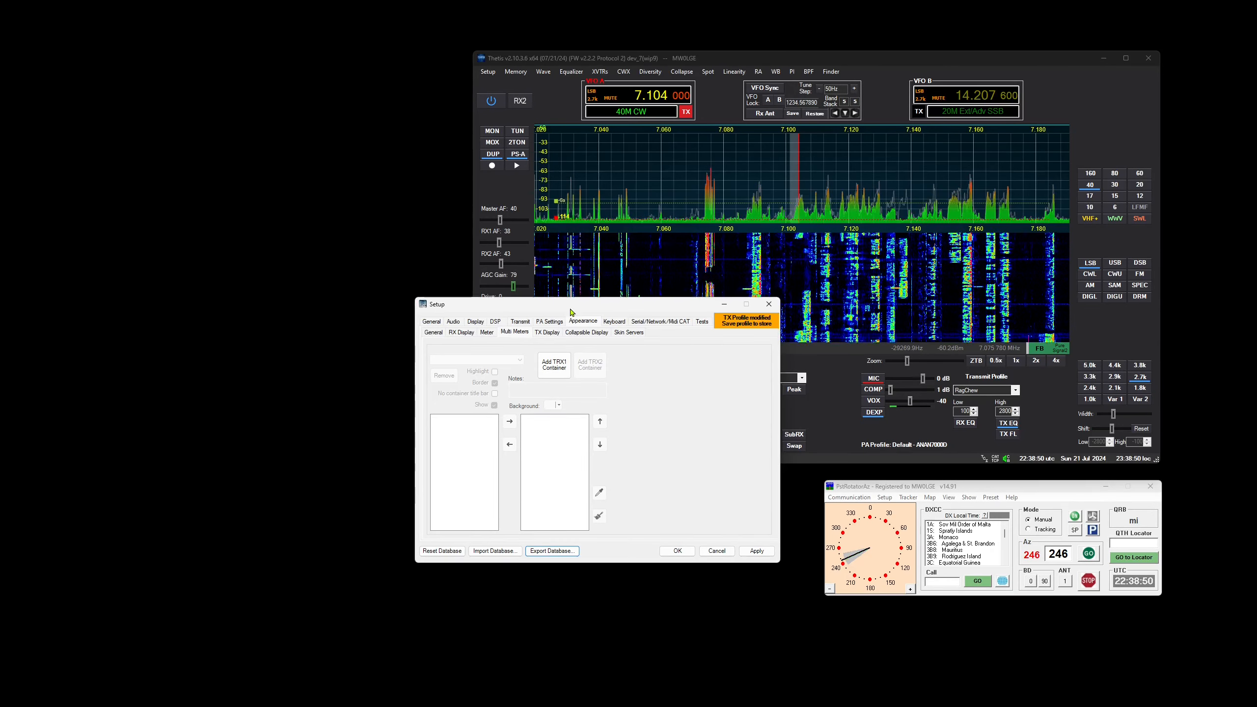
# Add a TRX1 multi-meter container showing Avg Signal Strength and close the setup window
pyautogui.moveTo(571, 311); pyautogui.dragTo(555, 173)
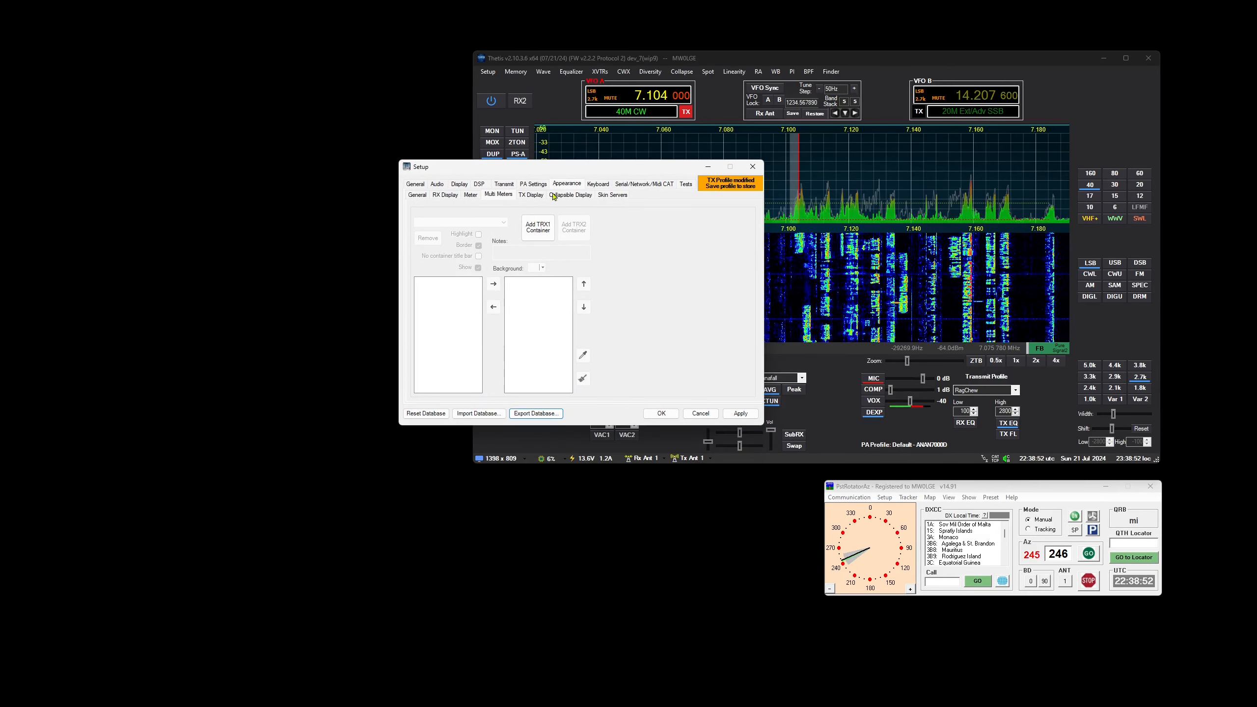
pyautogui.click(533, 234)
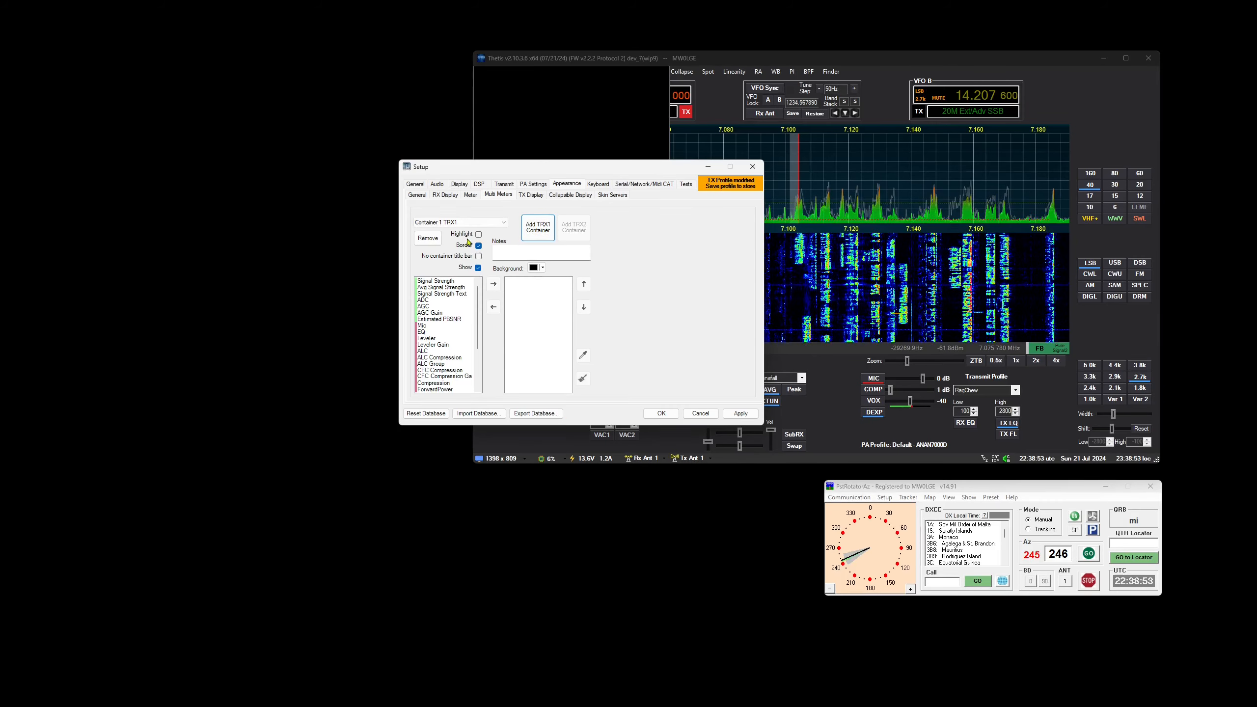
pyautogui.doubleClick(468, 288)
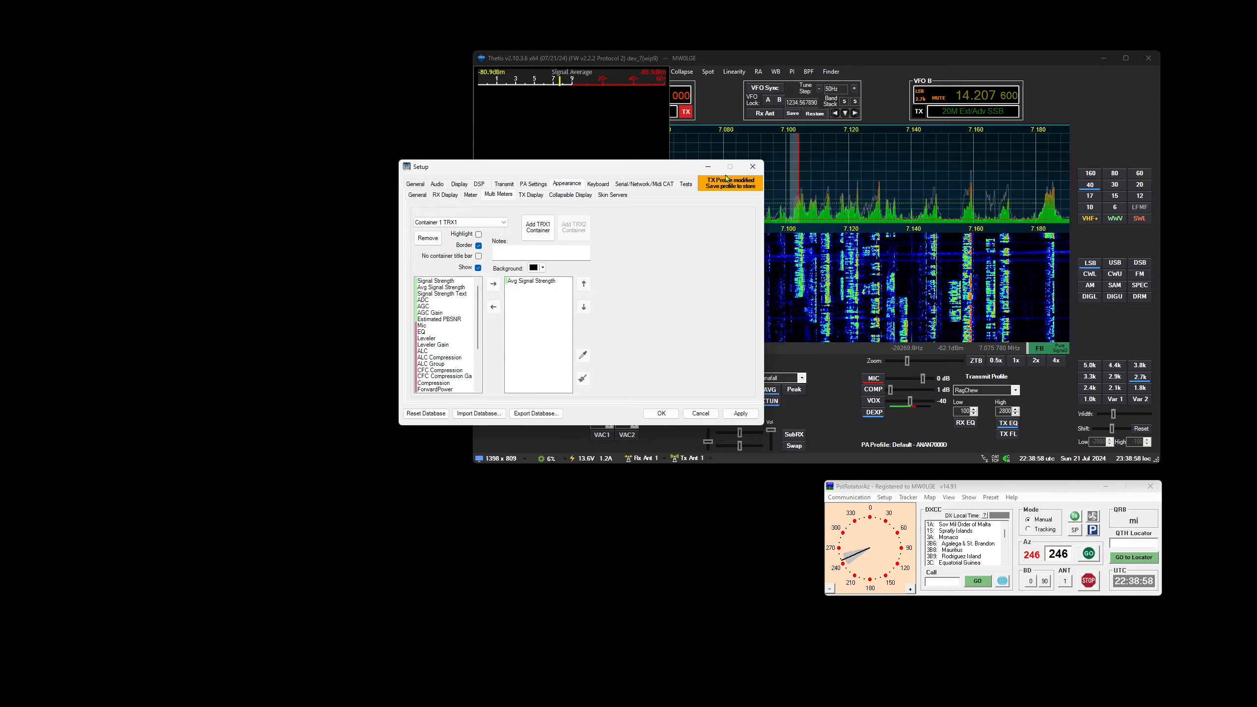
pyautogui.click(753, 172)
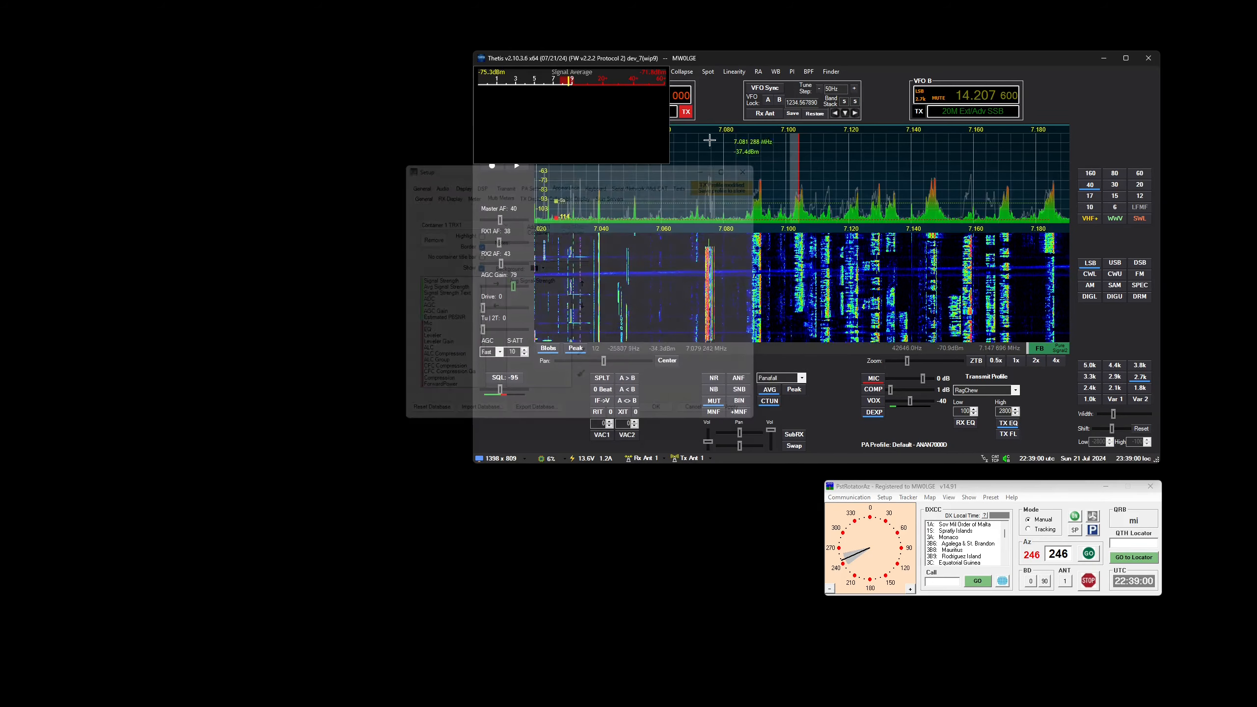
# Detach the meter container from the main window, enlarge it and place it beside the main window
pyautogui.click(665, 72)
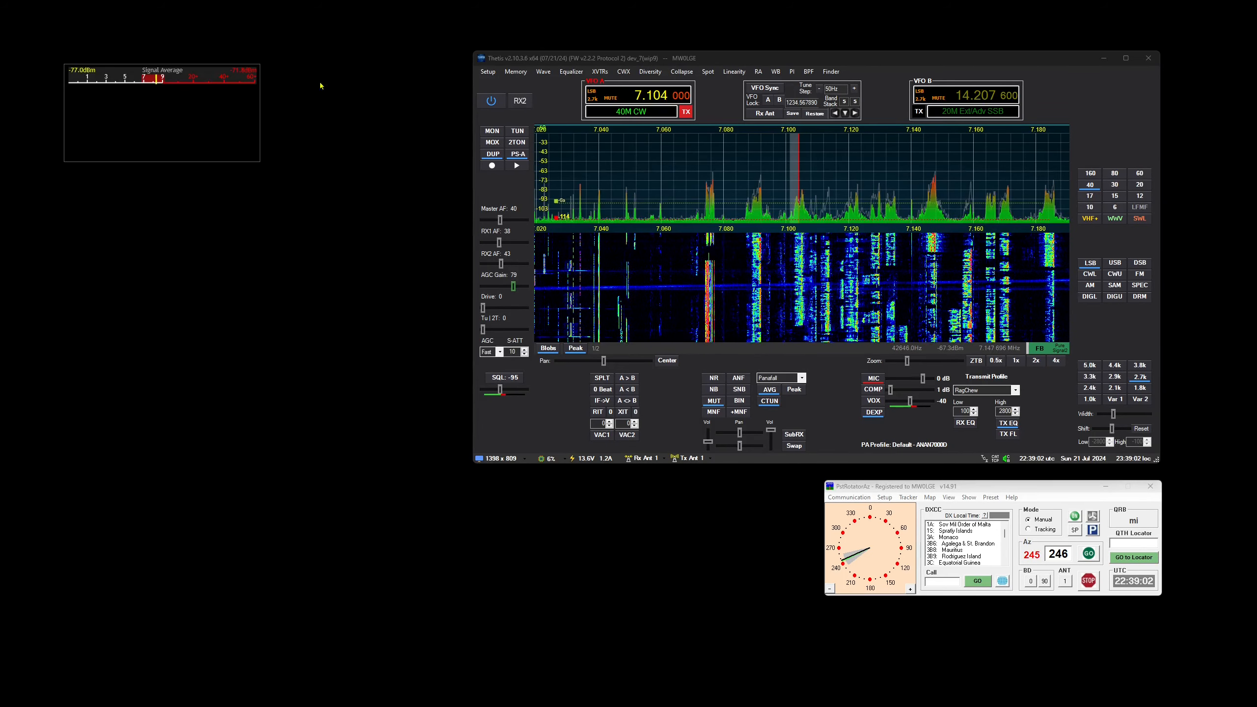
pyautogui.moveTo(149, 75); pyautogui.dragTo(337, 80)
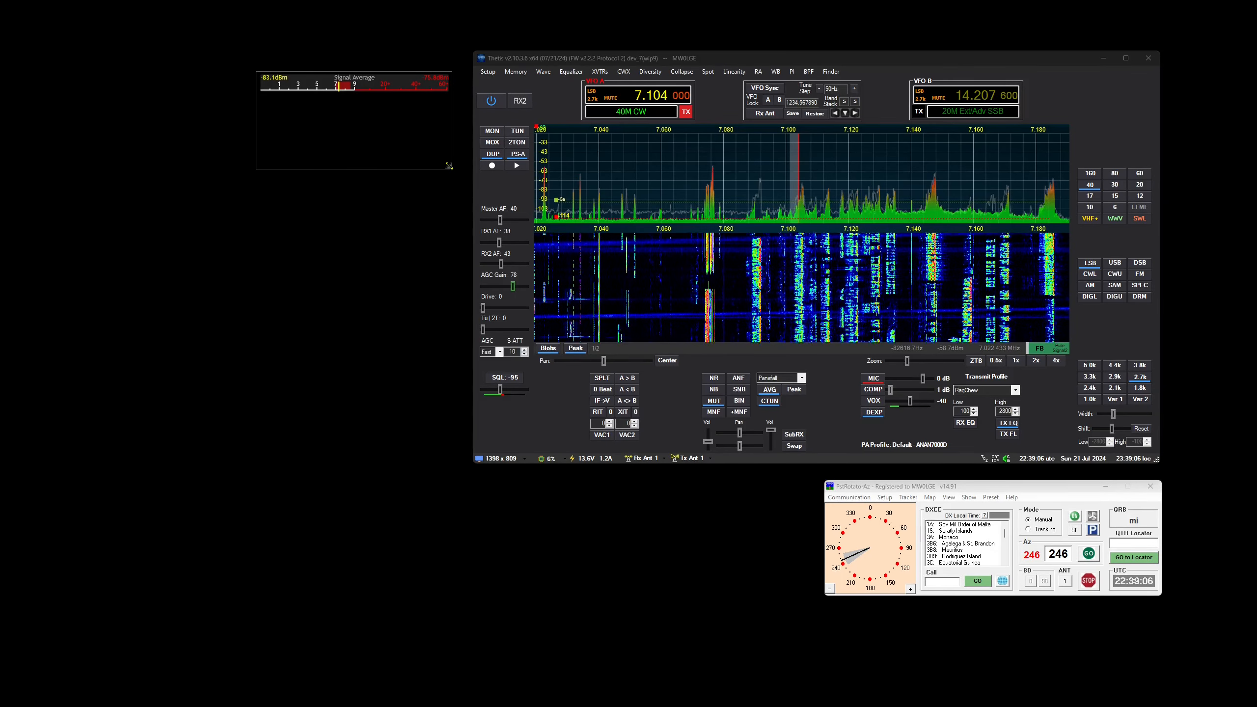
pyautogui.moveTo(447, 168); pyautogui.dragTo(602, 242)
pyautogui.moveTo(463, 79); pyautogui.dragTo(322, 66)
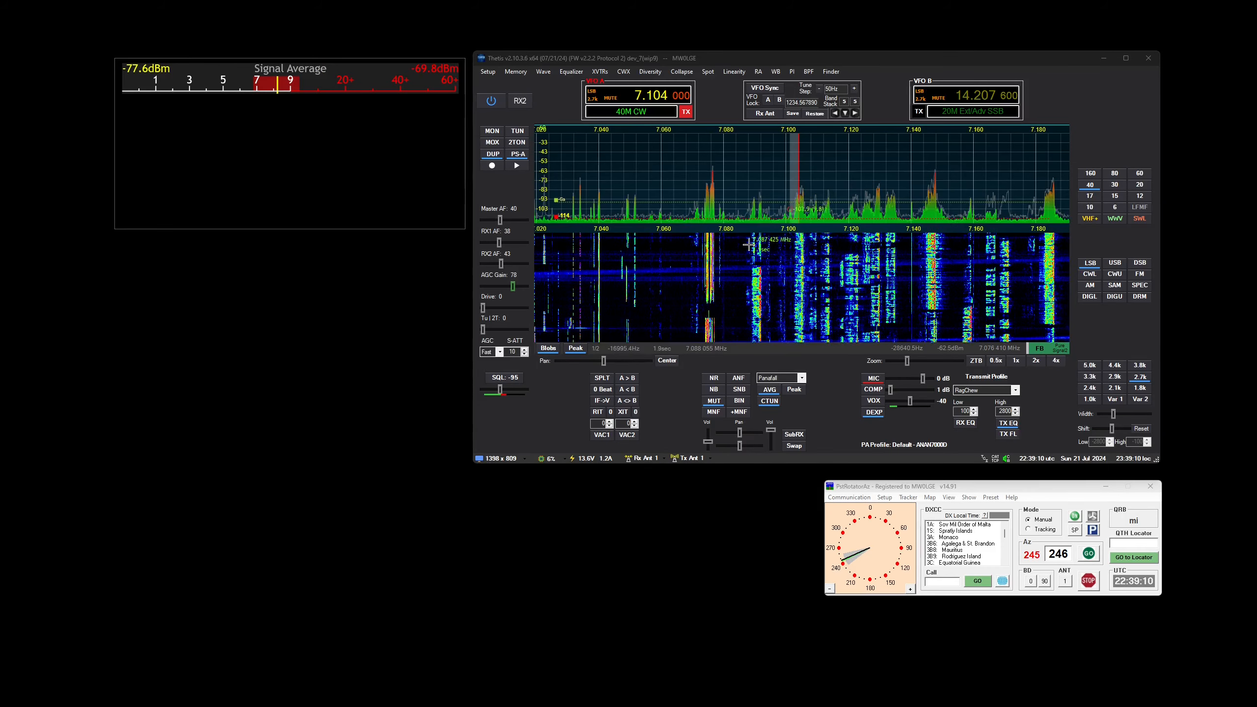
# Open the Multi Meter I/O settings and remove the existing 127.0.0.1:9000 UDP entry
pyautogui.click(489, 72)
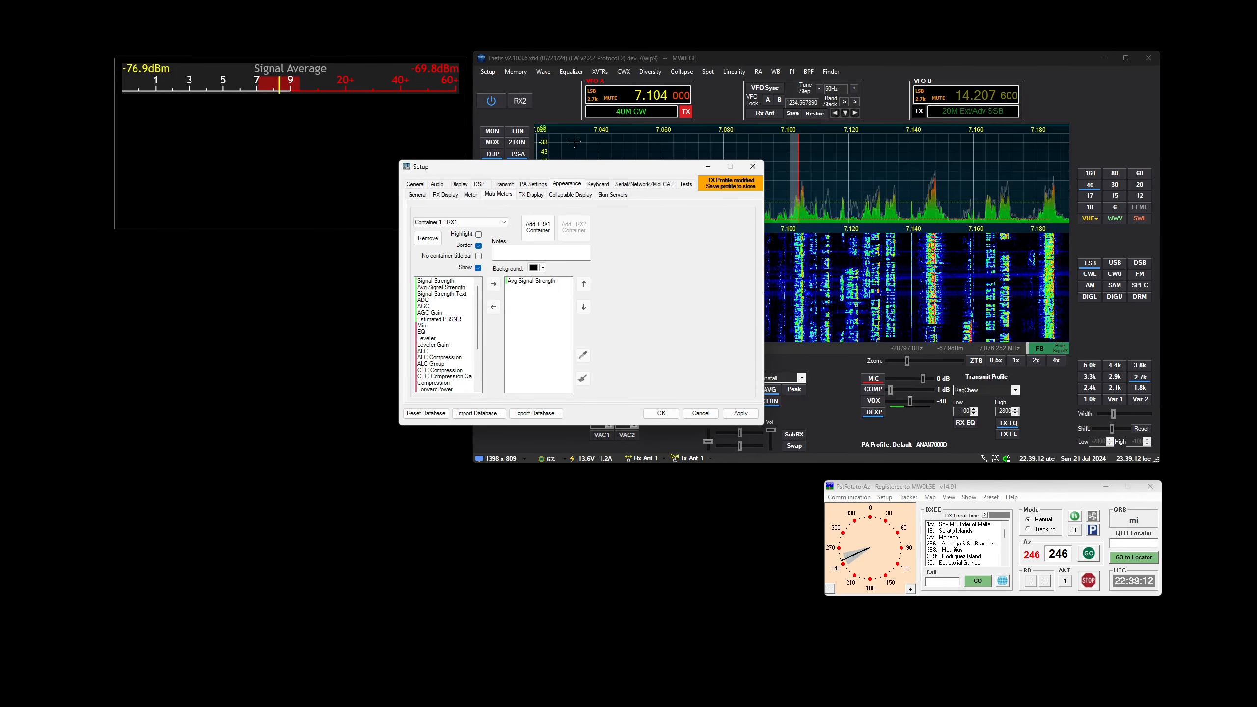
pyautogui.click(662, 187)
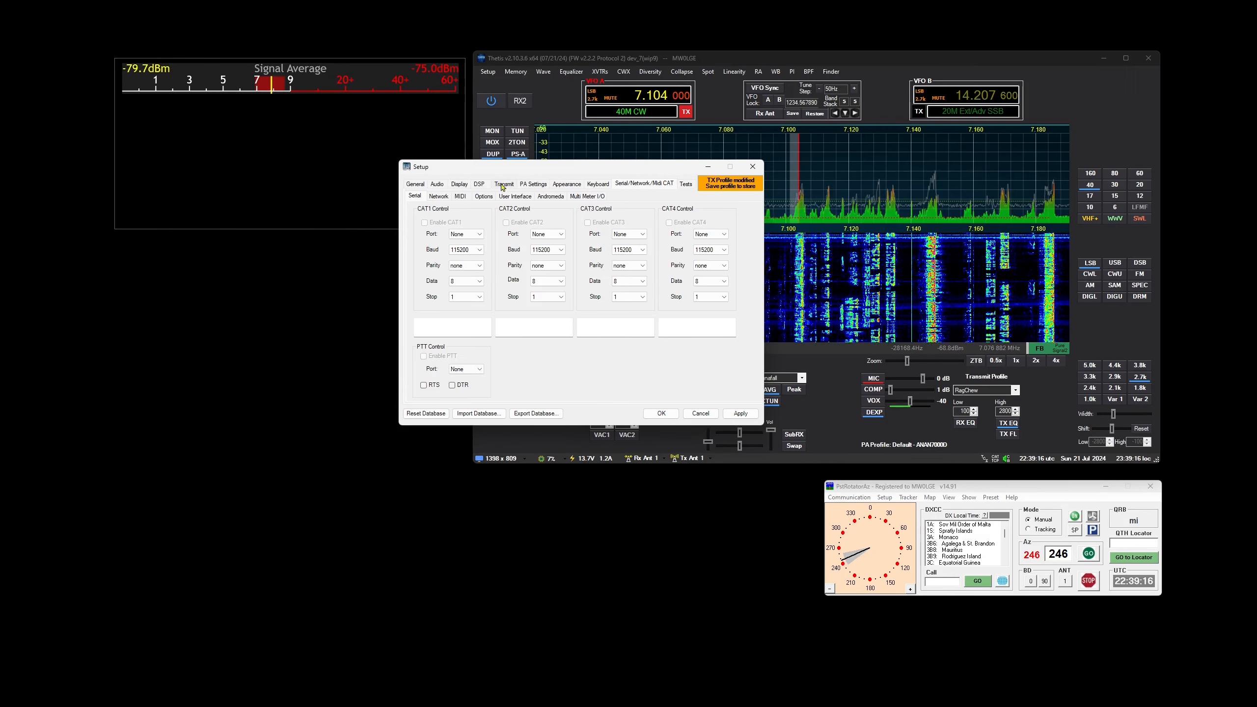
pyautogui.click(596, 197)
pyautogui.click(458, 243)
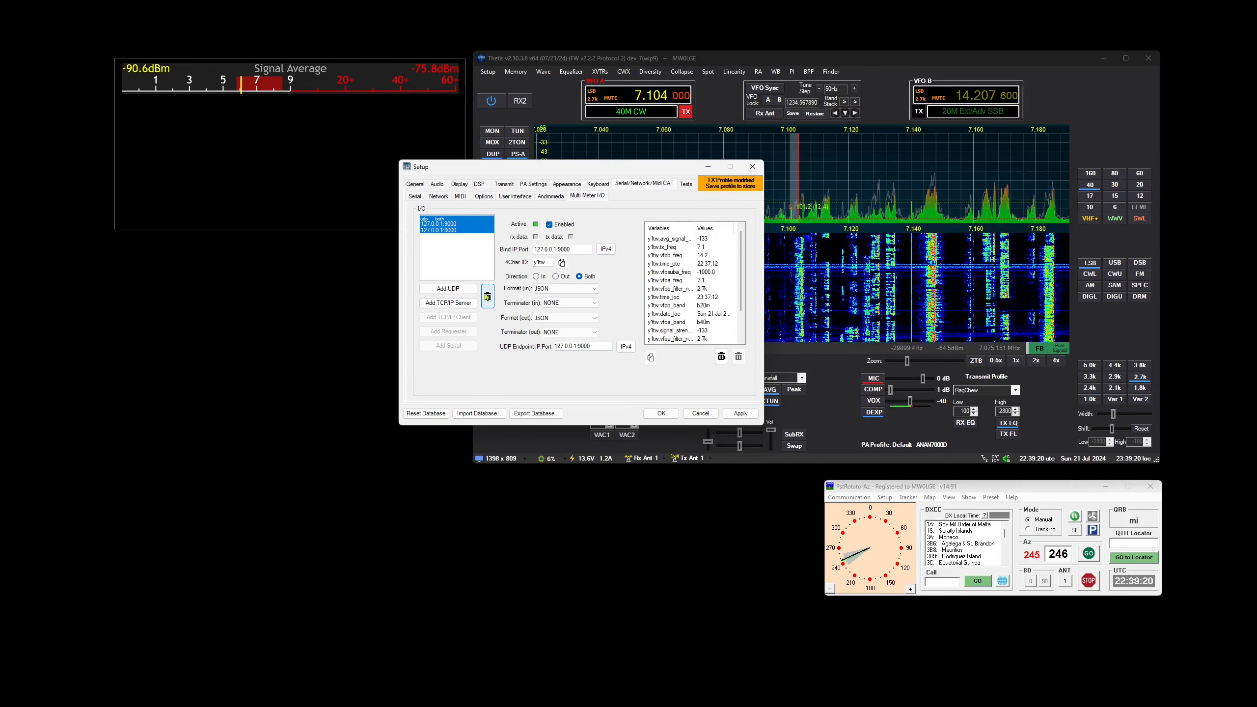
pyautogui.click(488, 297)
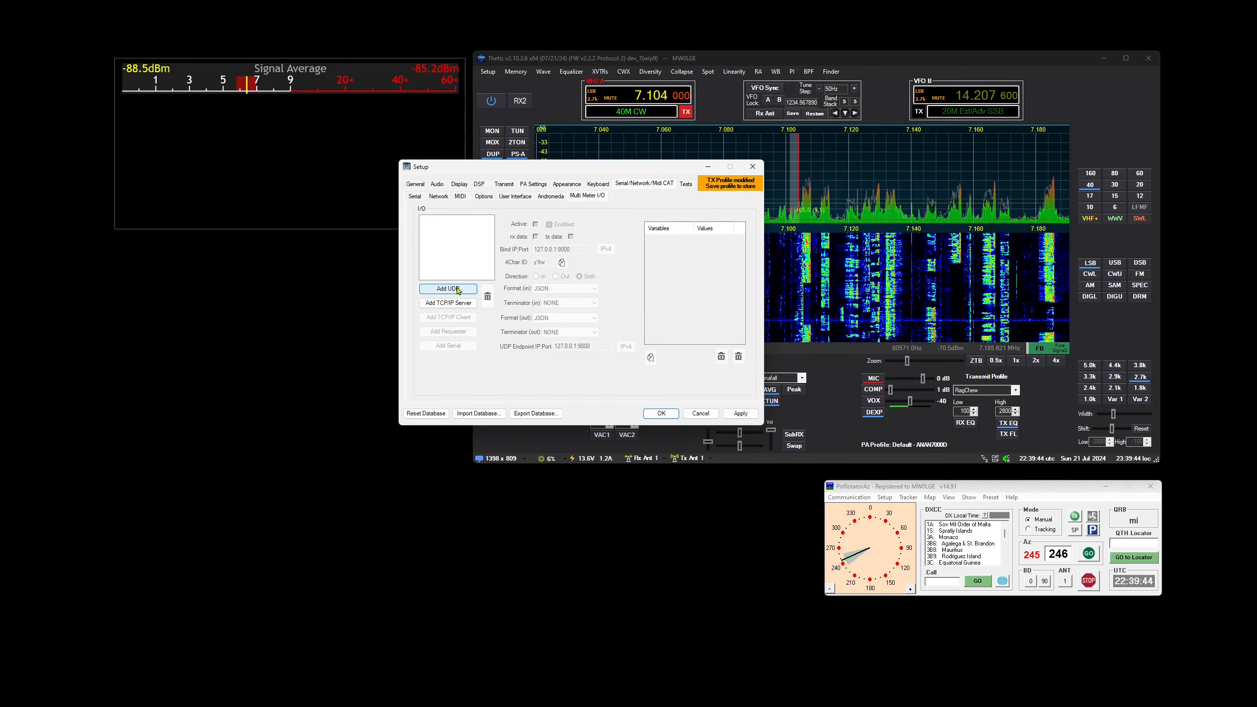
# Add a UDP listener bound to 127.0.0.1:9000
pyautogui.click(438, 289)
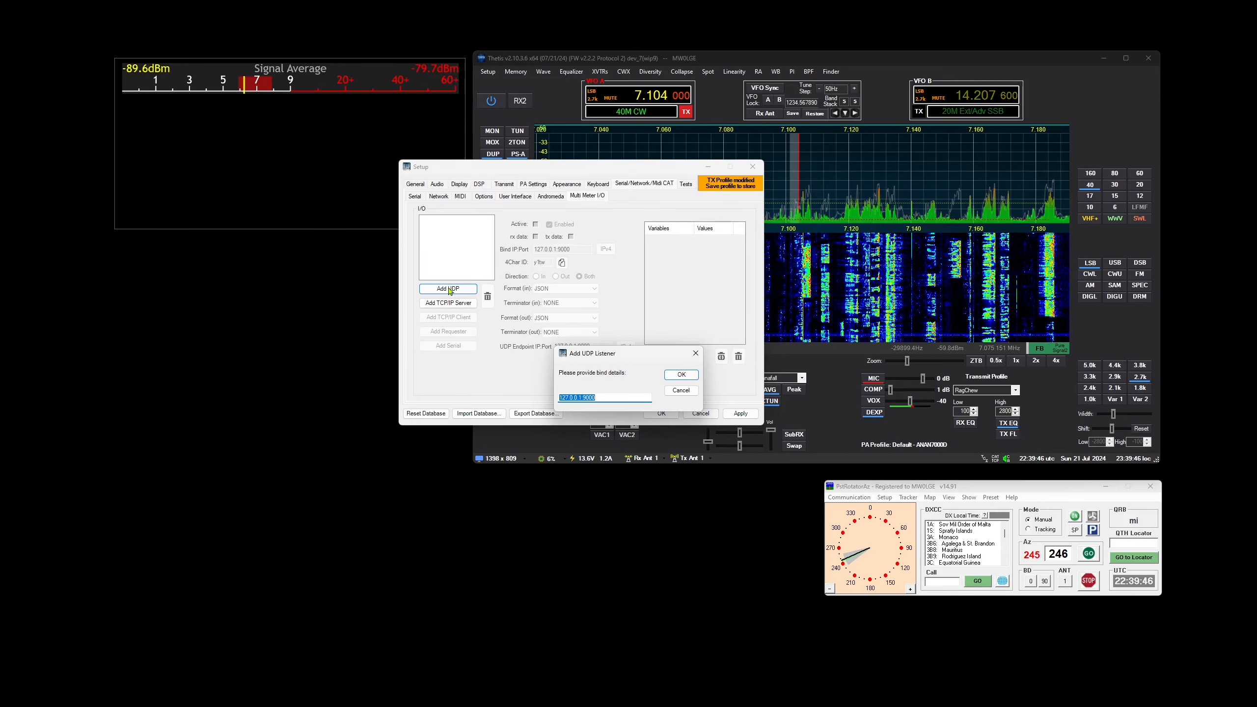
pyautogui.click(595, 398)
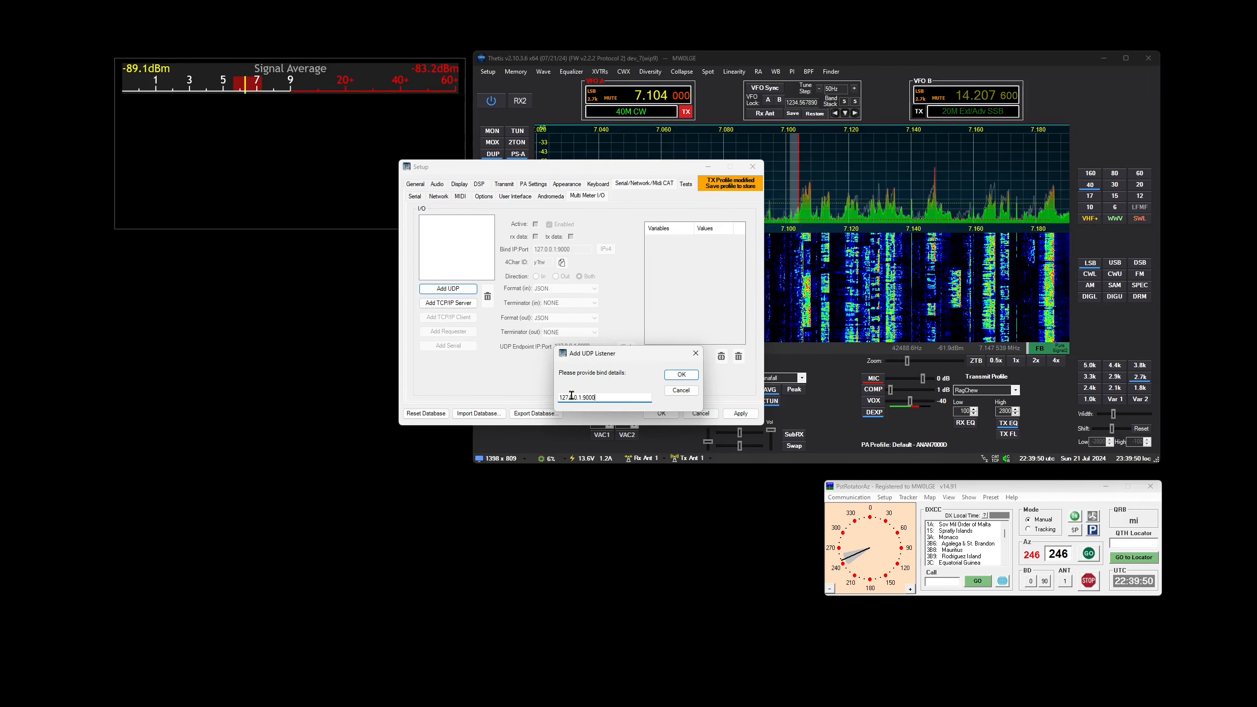
pyautogui.click(681, 375)
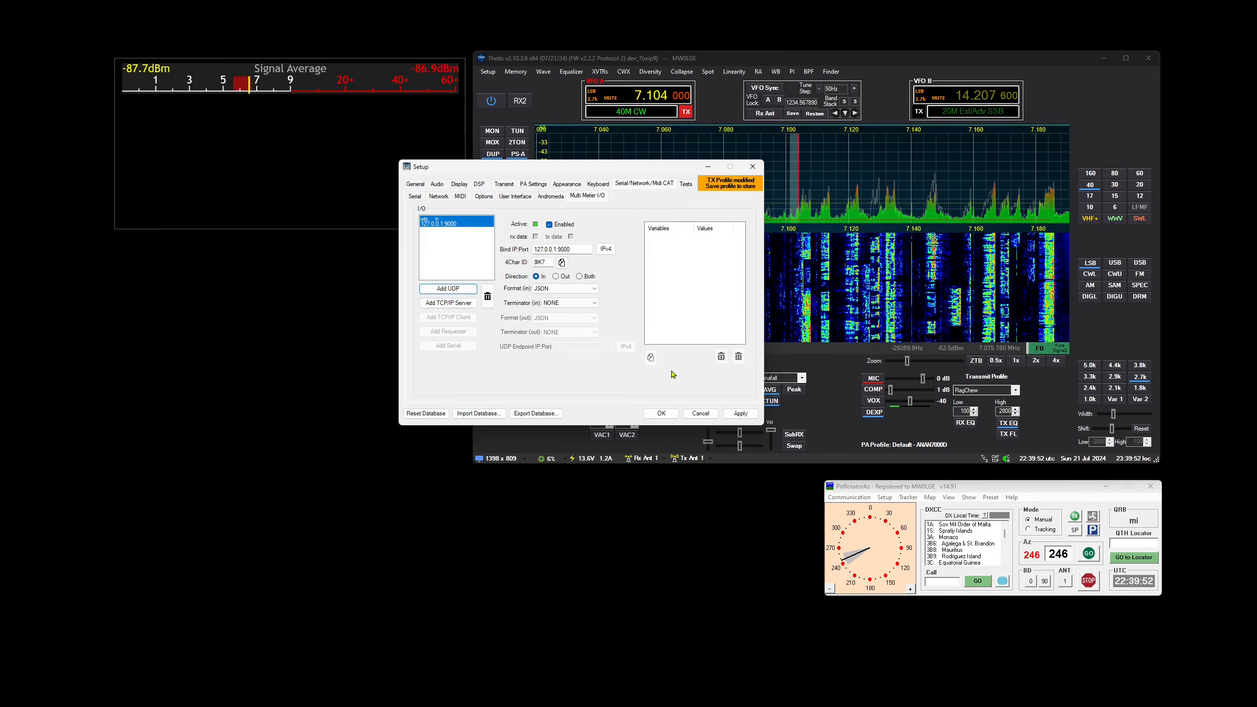
# Switch to PstRotatorAz and check the port number and IP in its UDP control setup
pyautogui.click(902, 489)
pyautogui.click(849, 497)
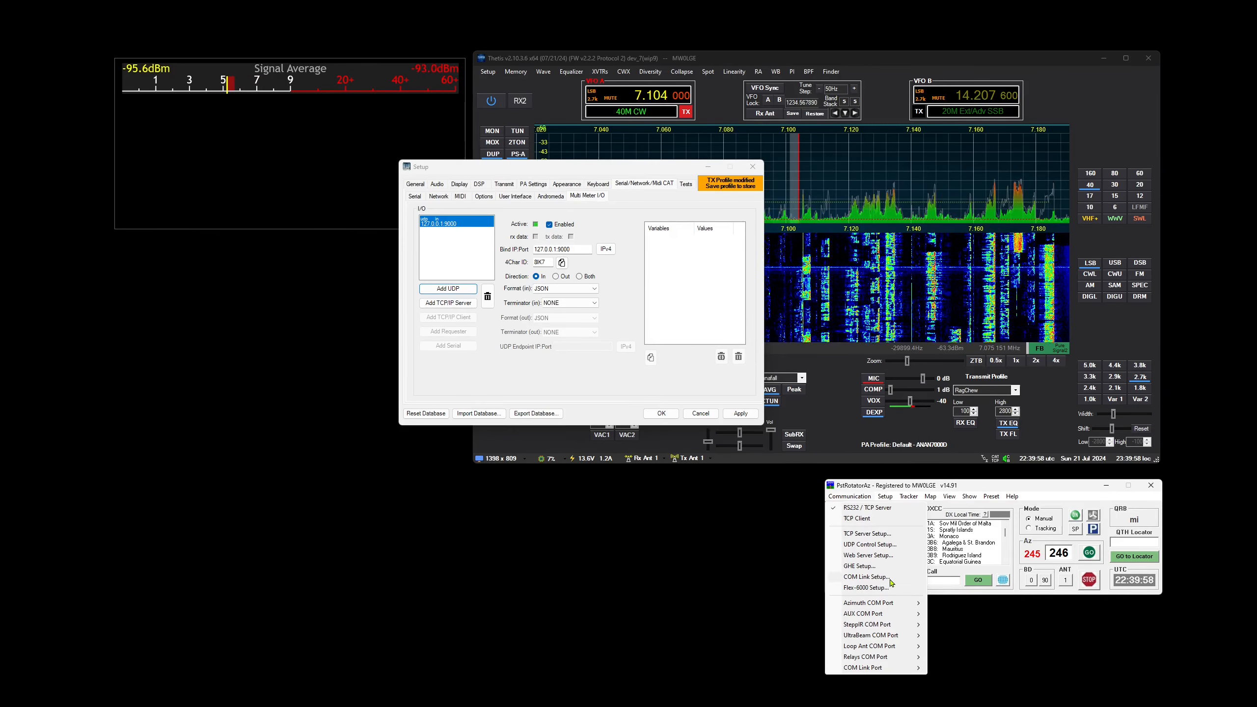
pyautogui.click(869, 545)
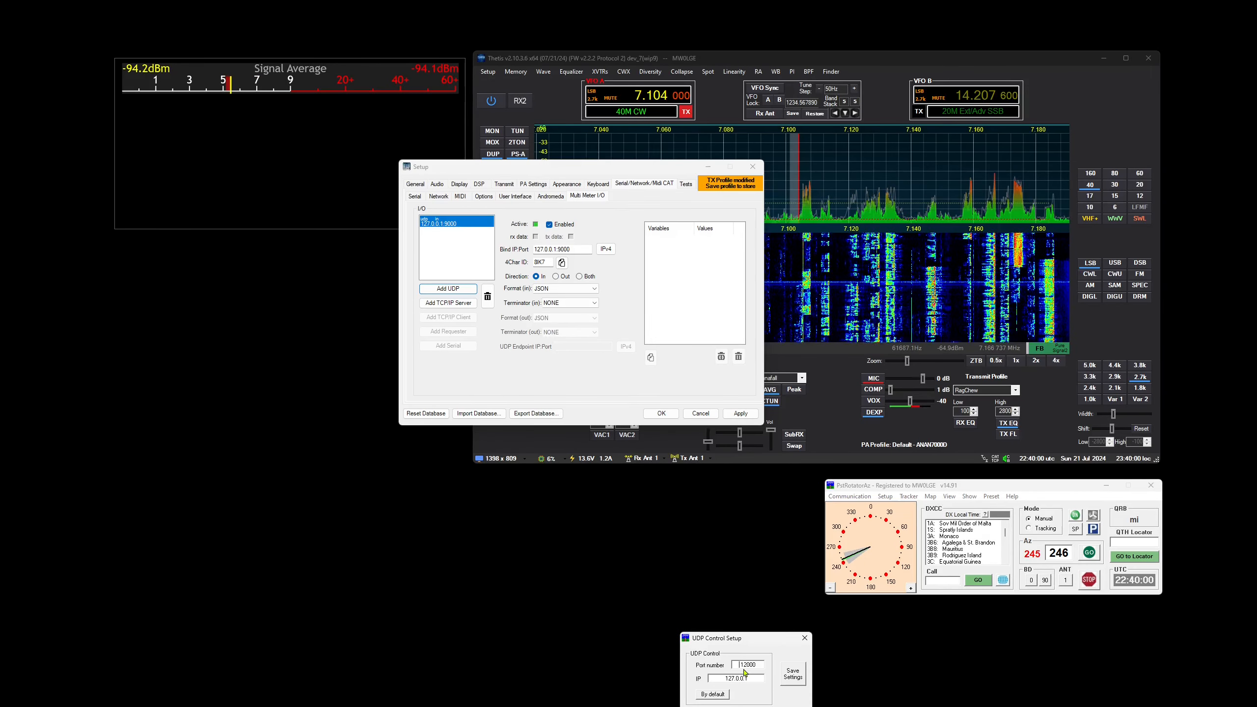
pyautogui.moveTo(739, 664); pyautogui.dragTo(762, 664)
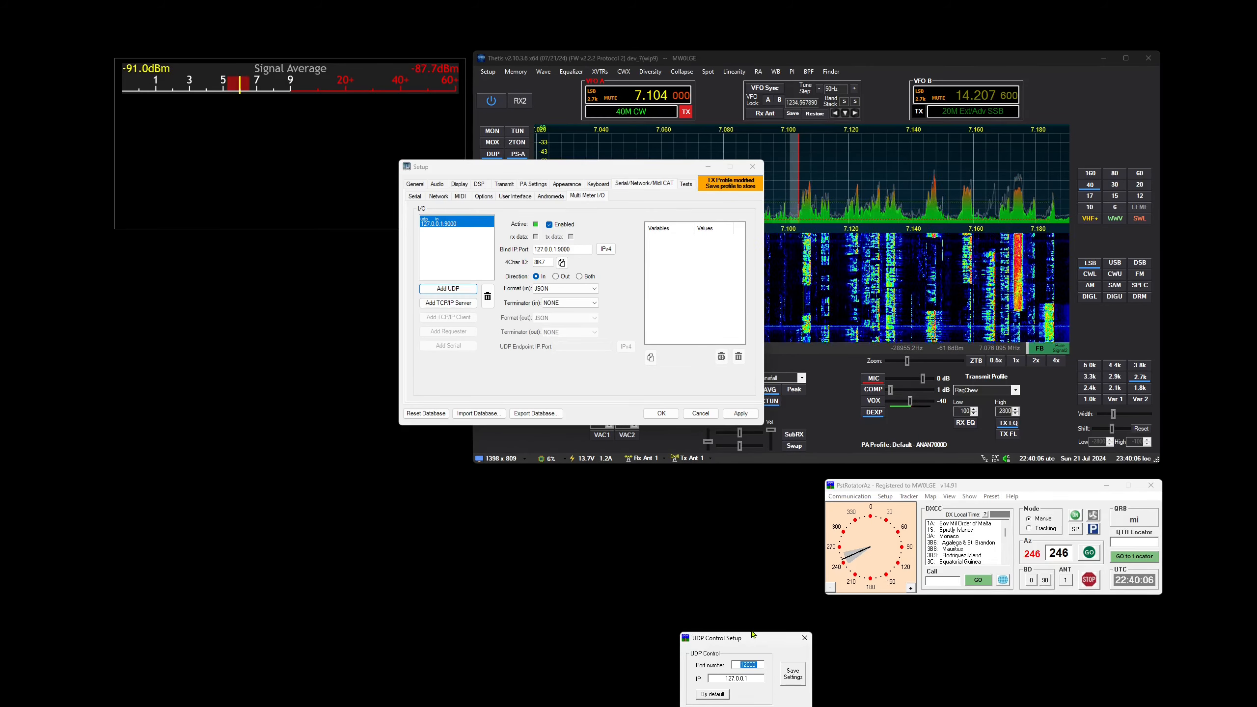
pyautogui.moveTo(753, 639); pyautogui.dragTo(742, 502)
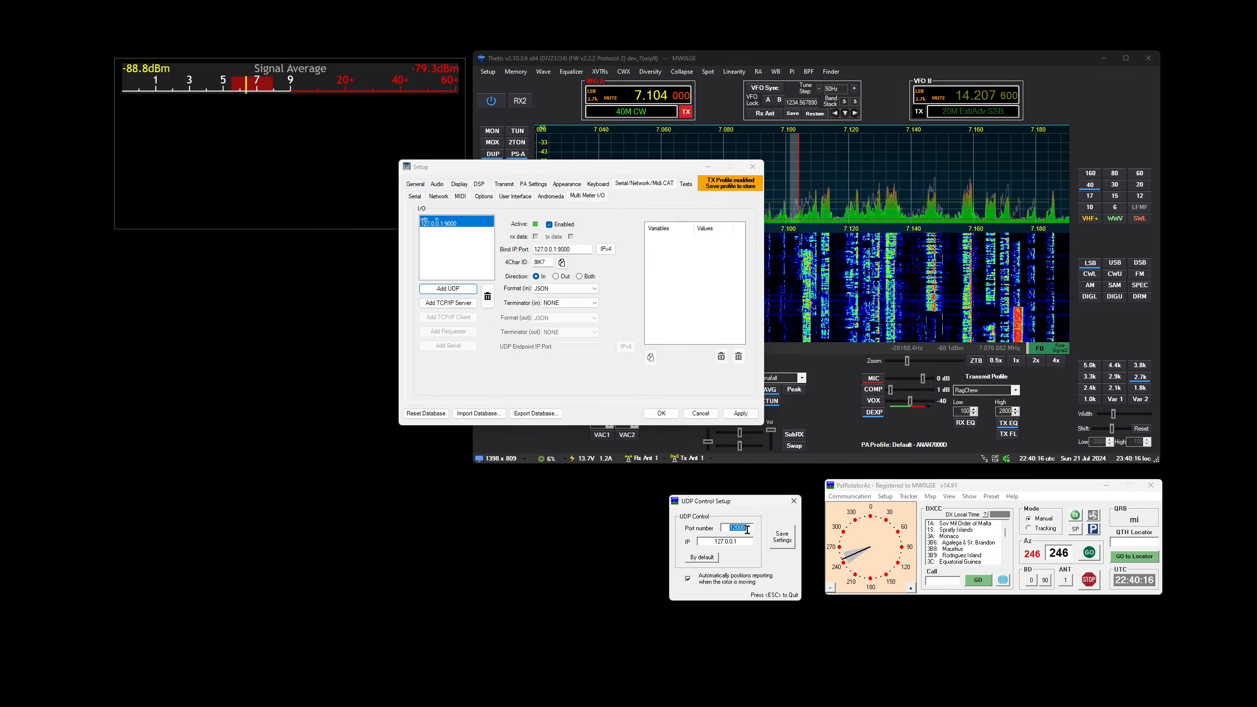
pyautogui.click(794, 502)
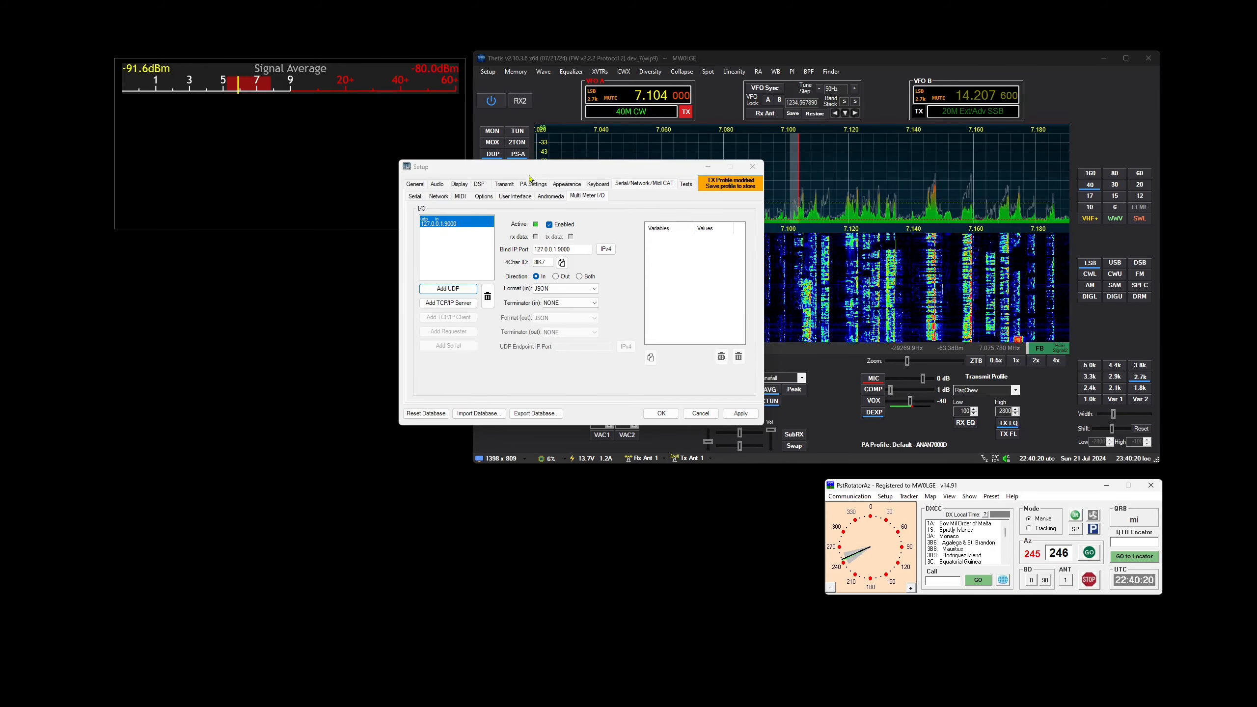
# Back in the Thetis setup, change the UDP listener's bind address to 127.0.0.1:12001
pyautogui.doubleClick(575, 250)
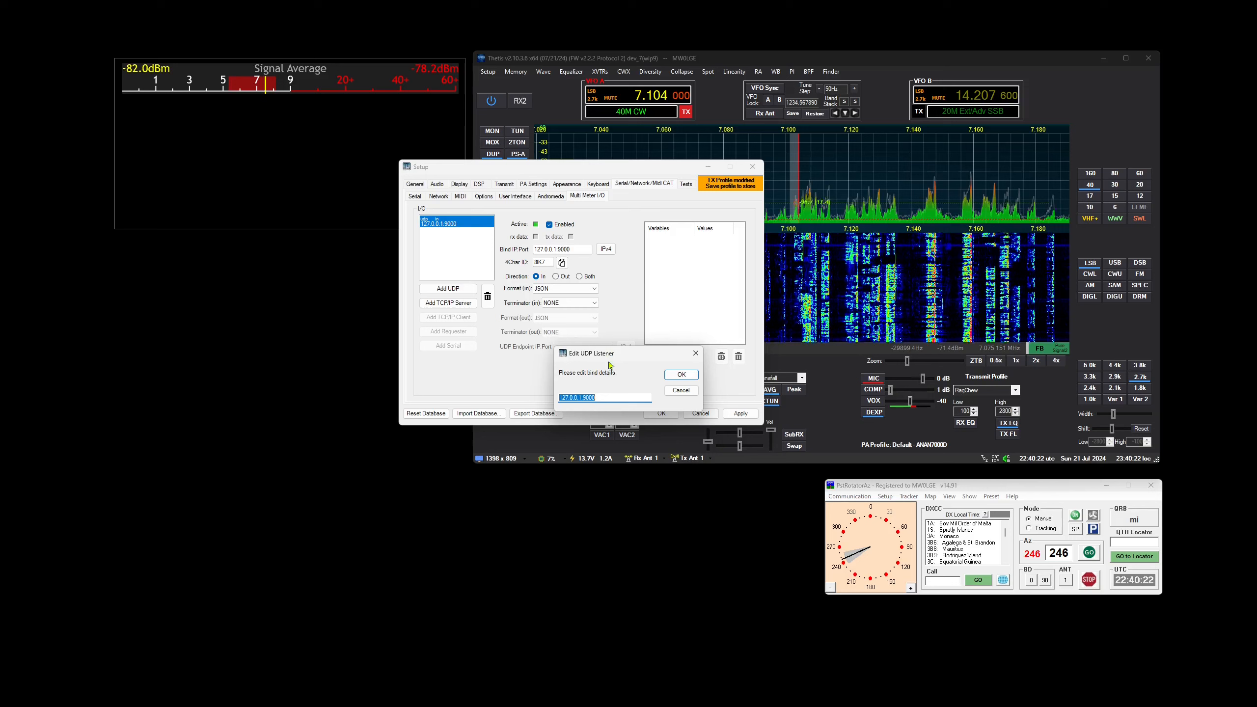
pyautogui.click(614, 399)
pyautogui.press('BackSpace')
pyautogui.press('BackSpace')
pyautogui.press('BackSpace')
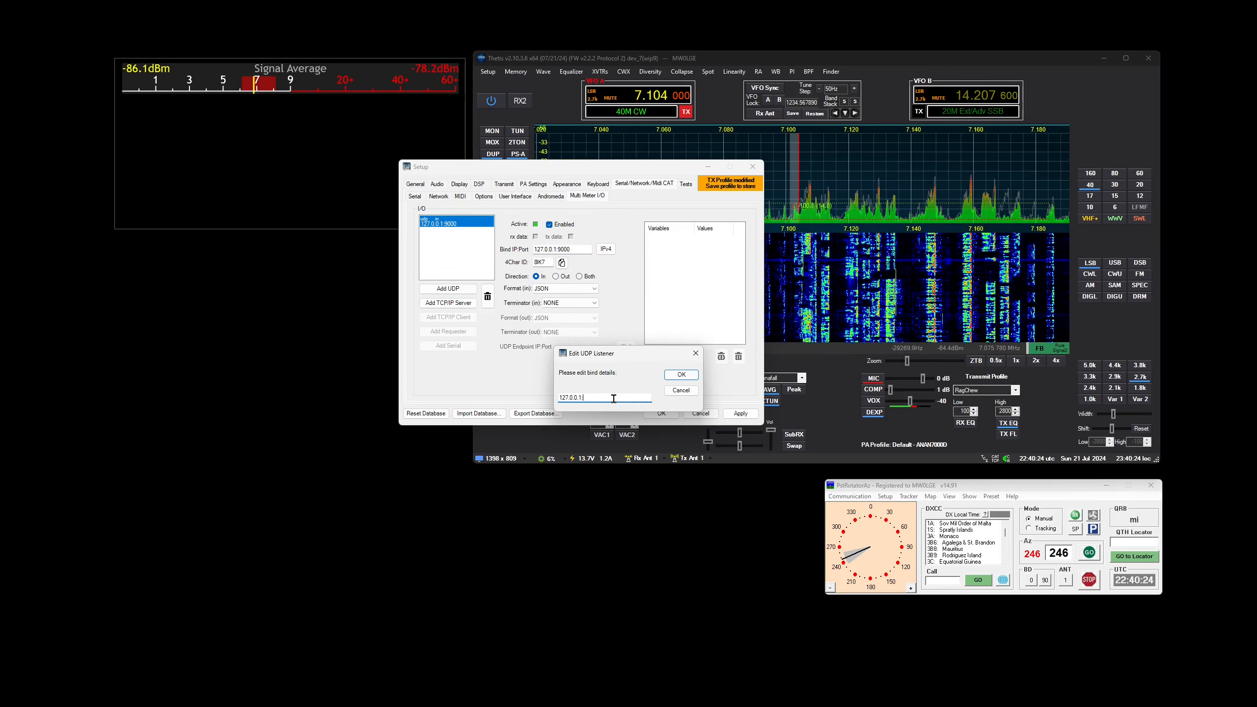
pyautogui.write('12001')
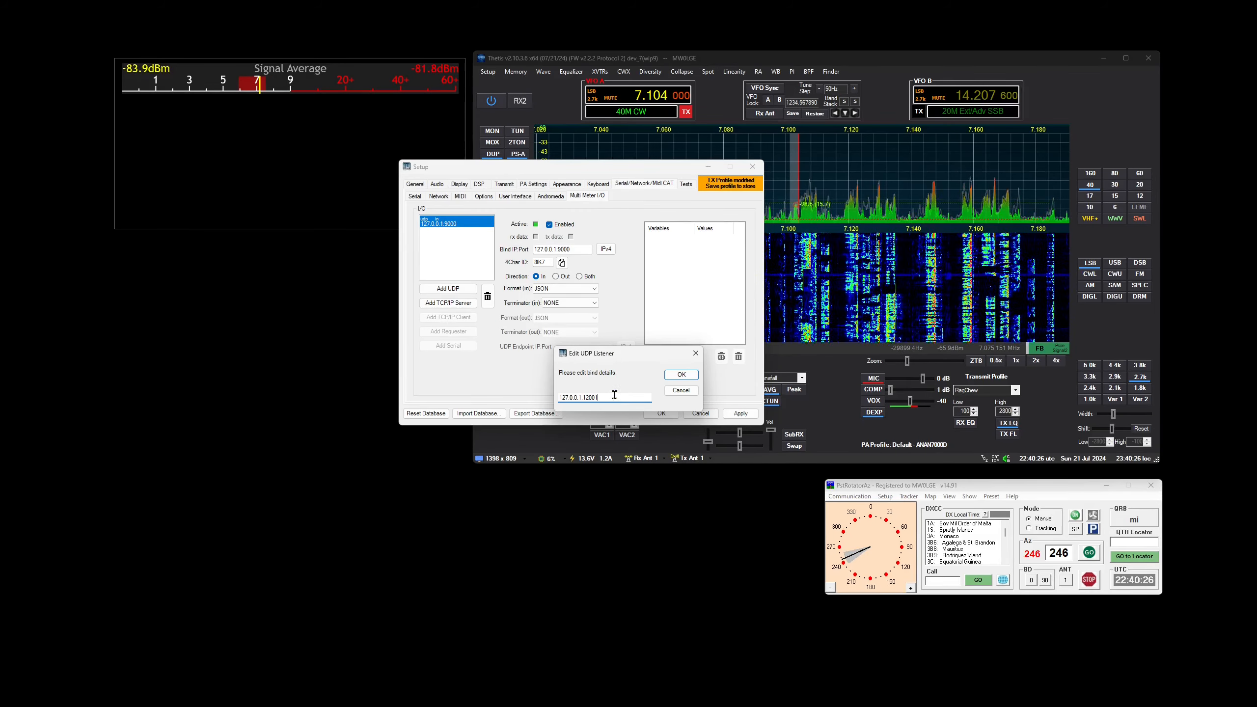
pyautogui.click(682, 376)
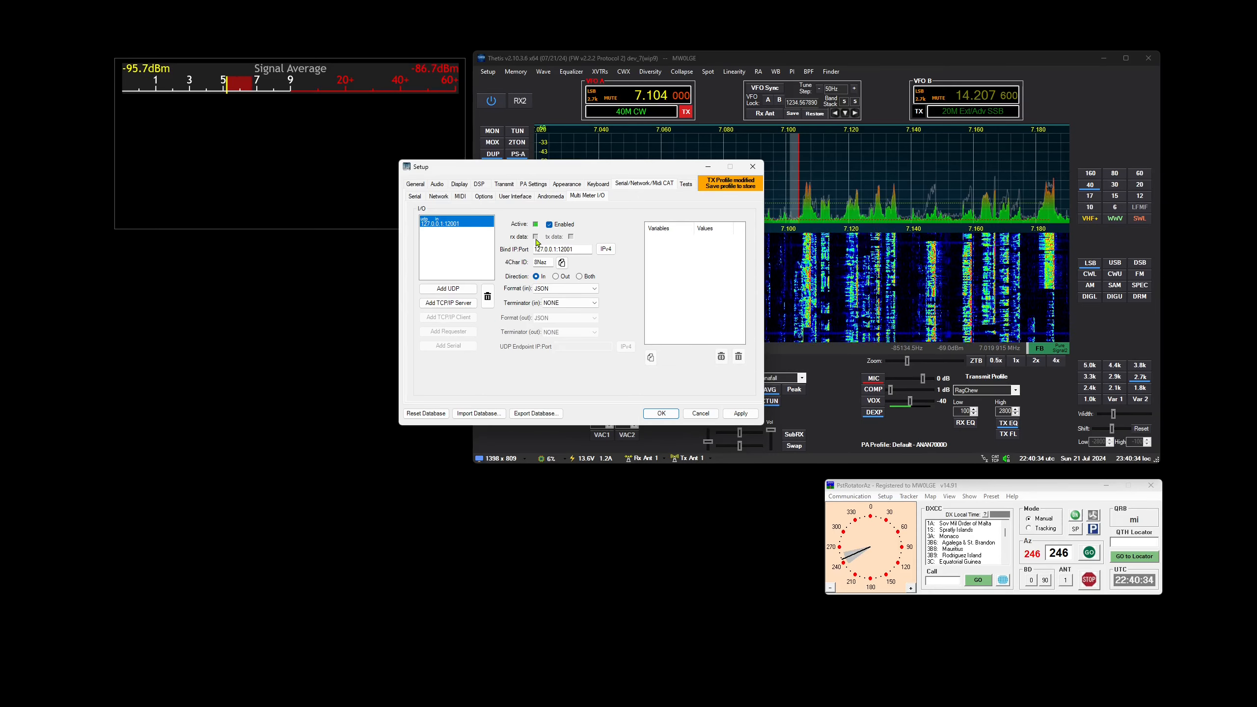
# Turn the rotator to azimuth 264 in PstRotatorAz and set the Thetis UDP listener's input format to RAW
pyautogui.click(845, 552)
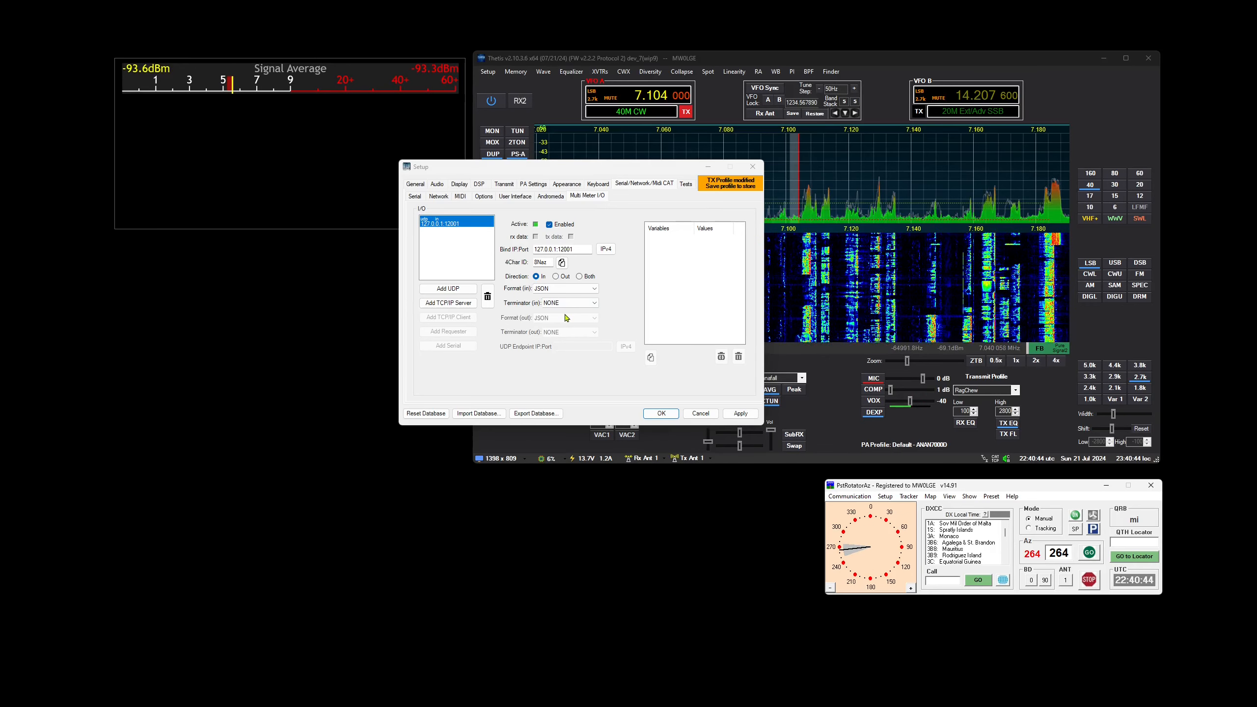
pyautogui.click(597, 291)
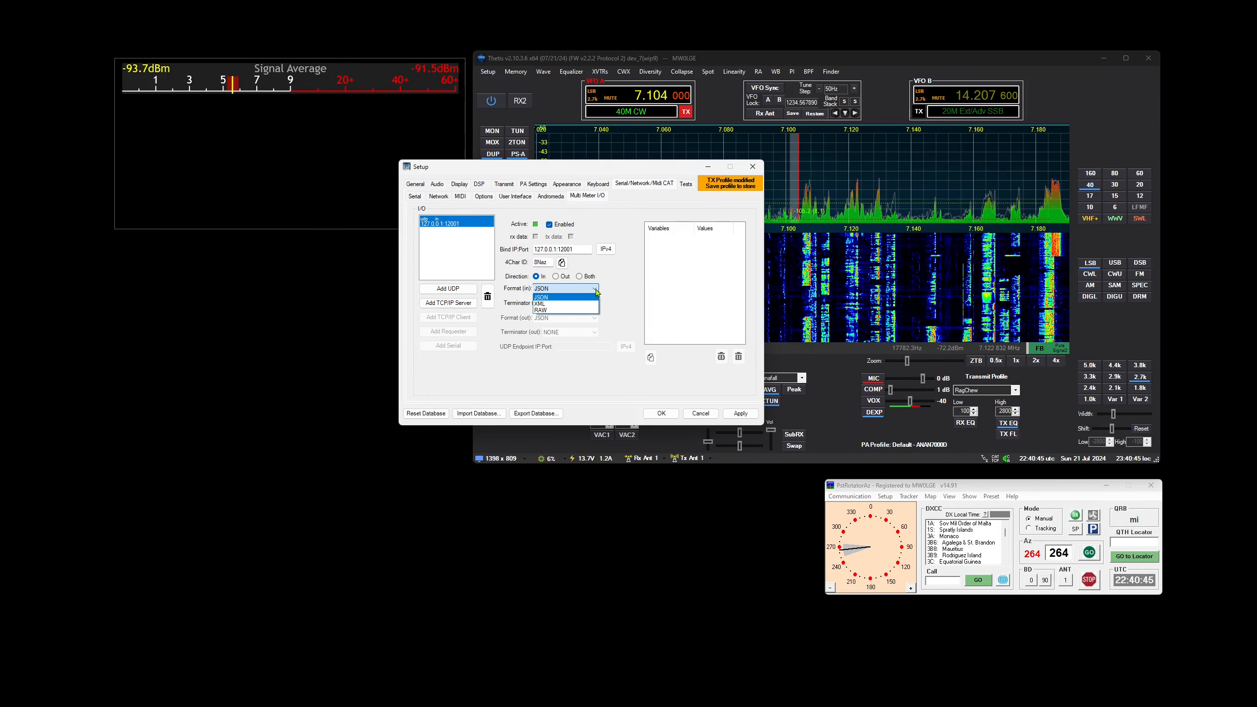
pyautogui.click(570, 311)
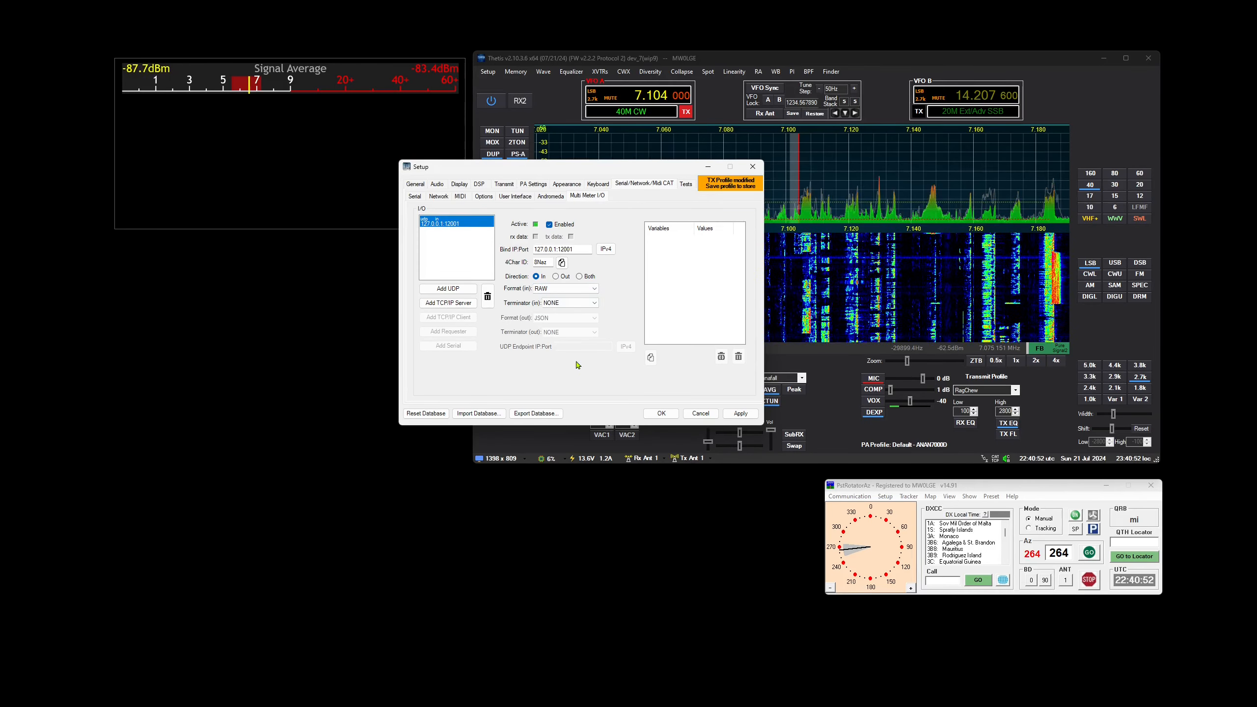
# Turn the rotator to azimuth 238 and again to 294 in PstRotatorAz to send azimuth data to the listener
pyautogui.click(847, 564)
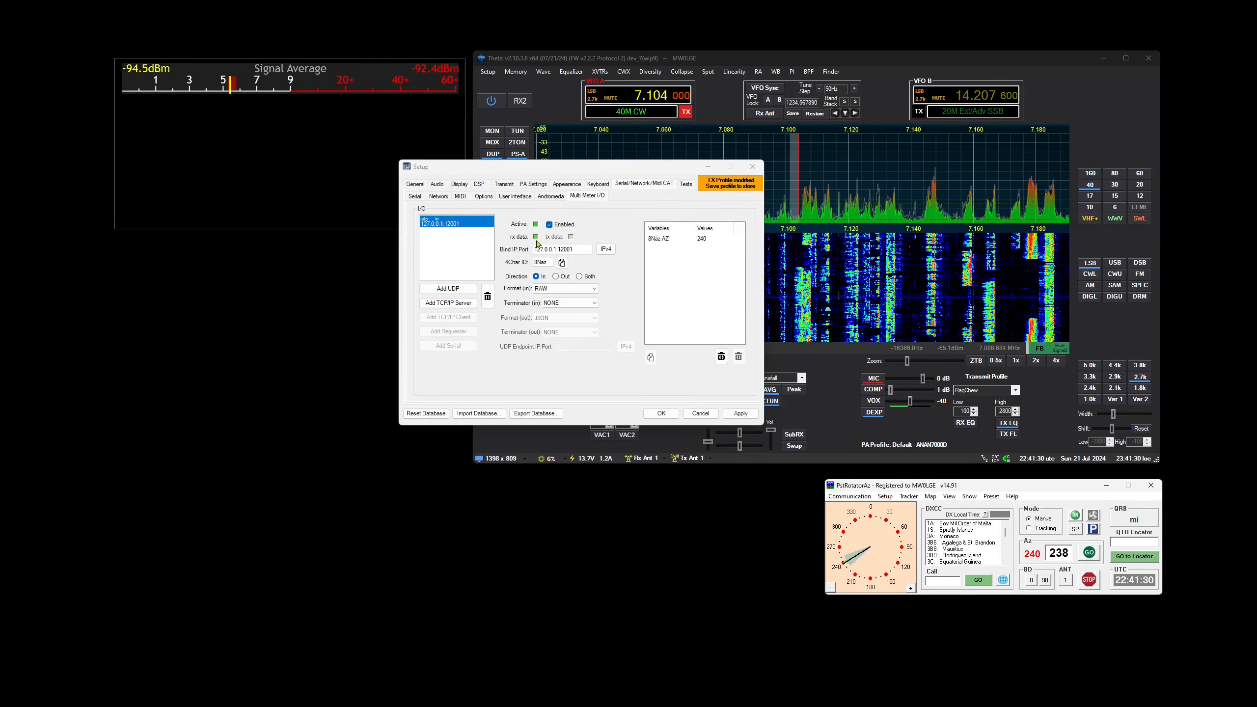
pyautogui.click(844, 536)
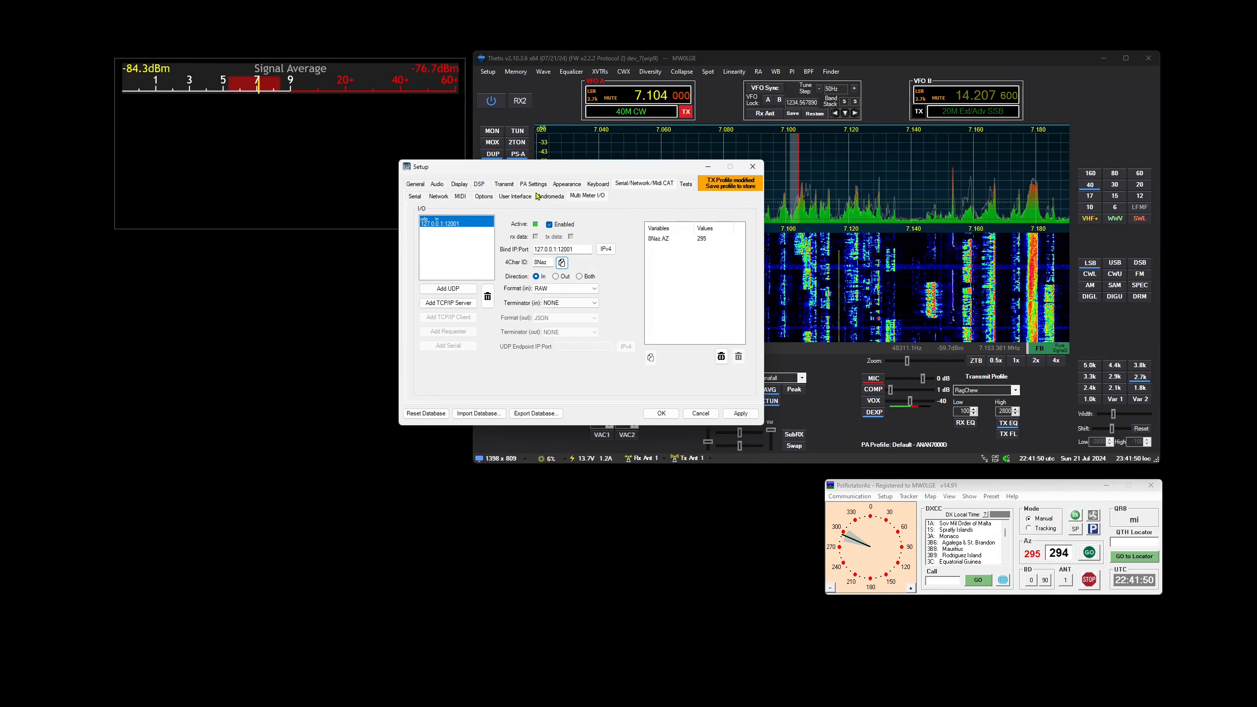
# Add a Text Overlay item to the Container 1 TRX1 multi-meter in the Thetis setup
pyautogui.click(567, 184)
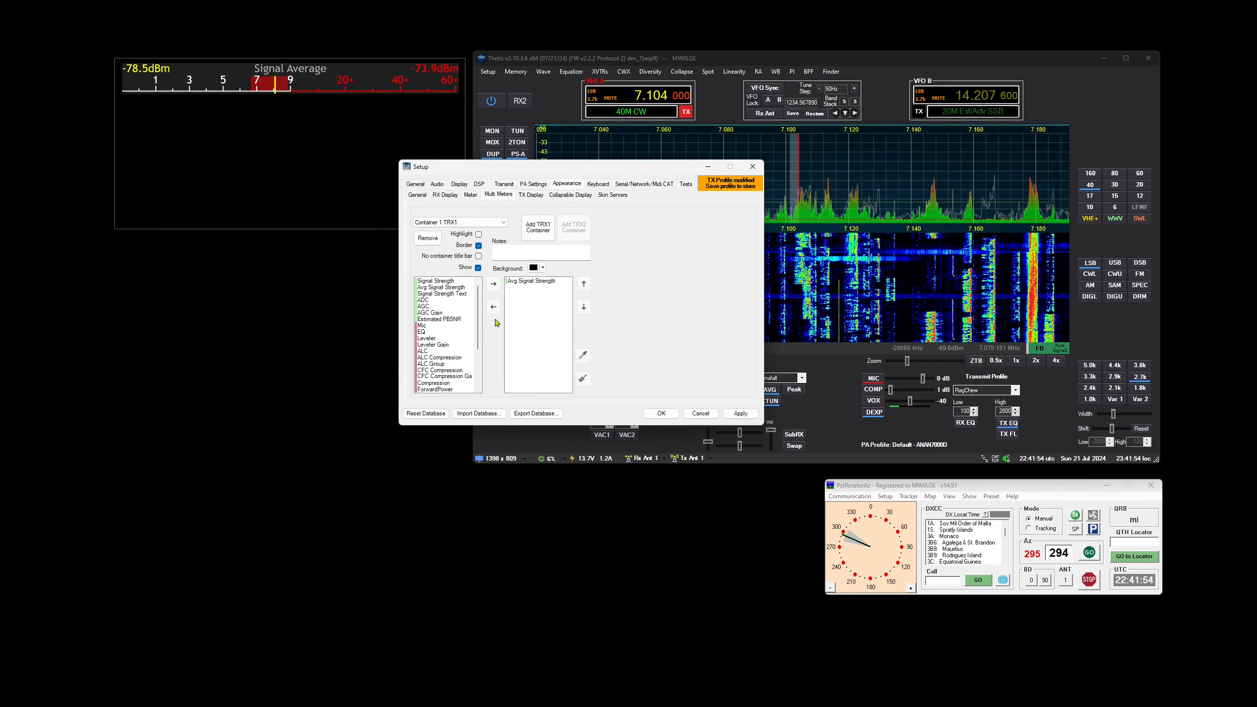
pyautogui.scroll(-2, 478, 326)
pyautogui.scroll(-2, 478, 326)
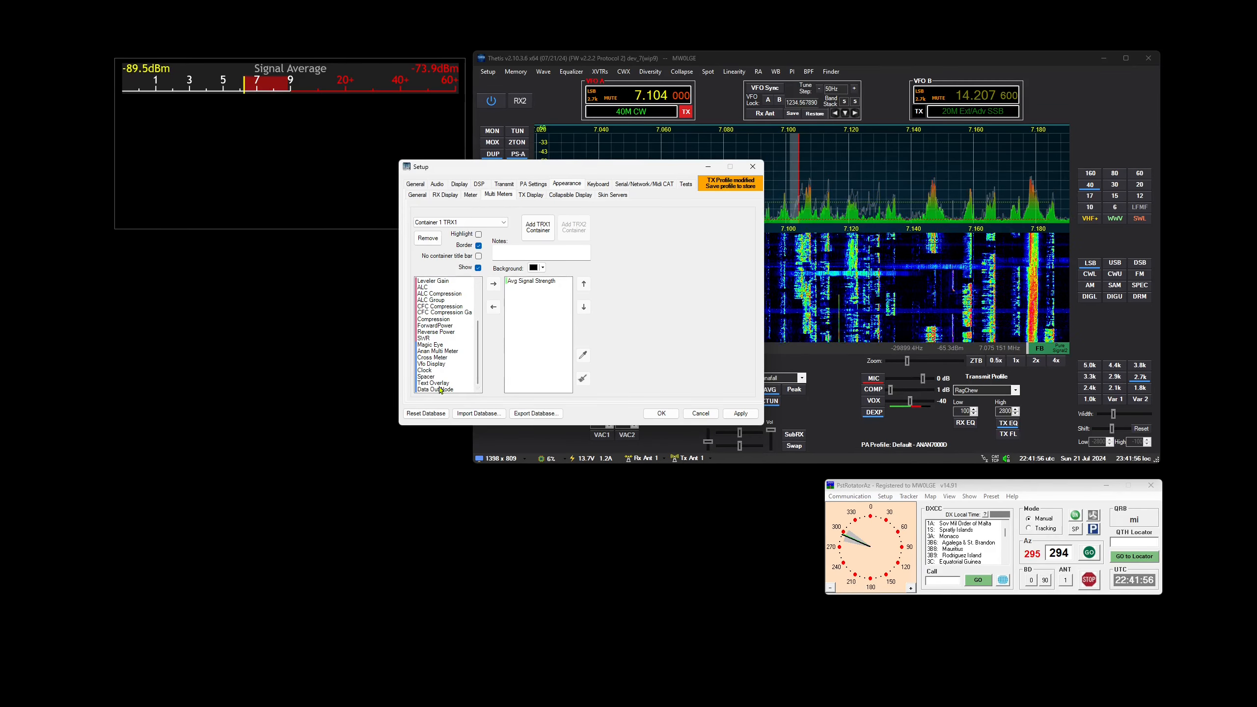
pyautogui.click(438, 383)
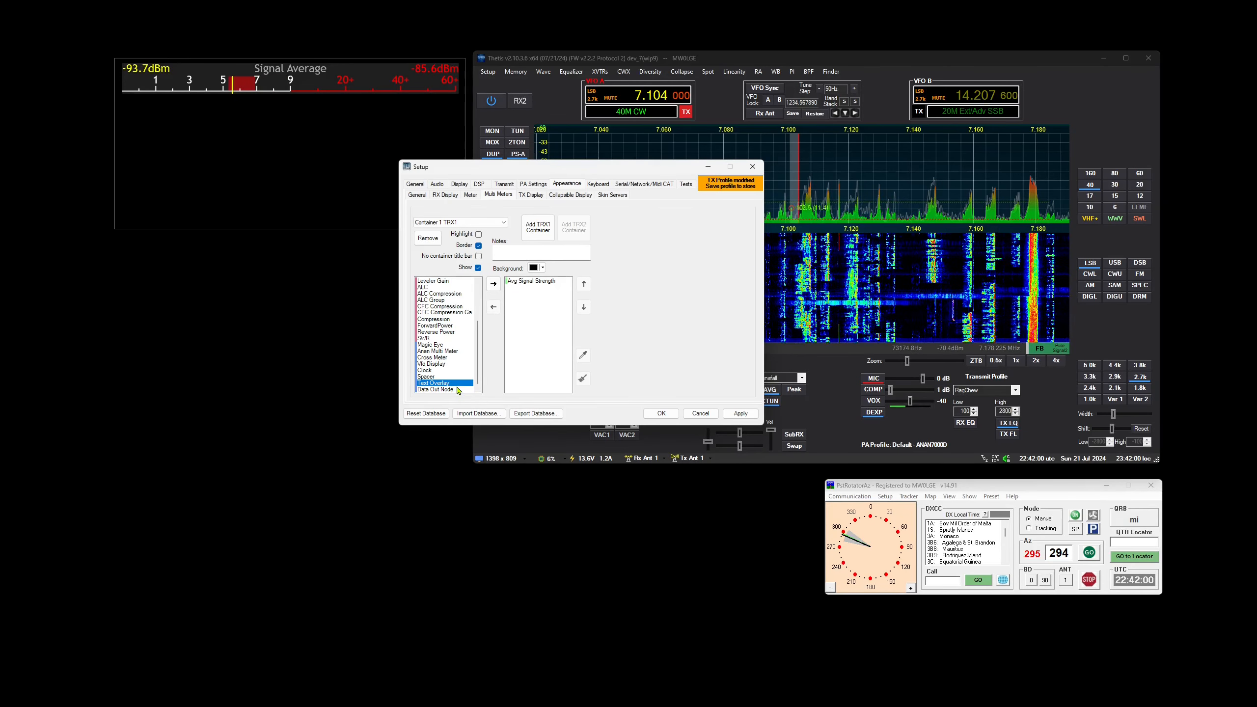
pyautogui.doubleClick(461, 384)
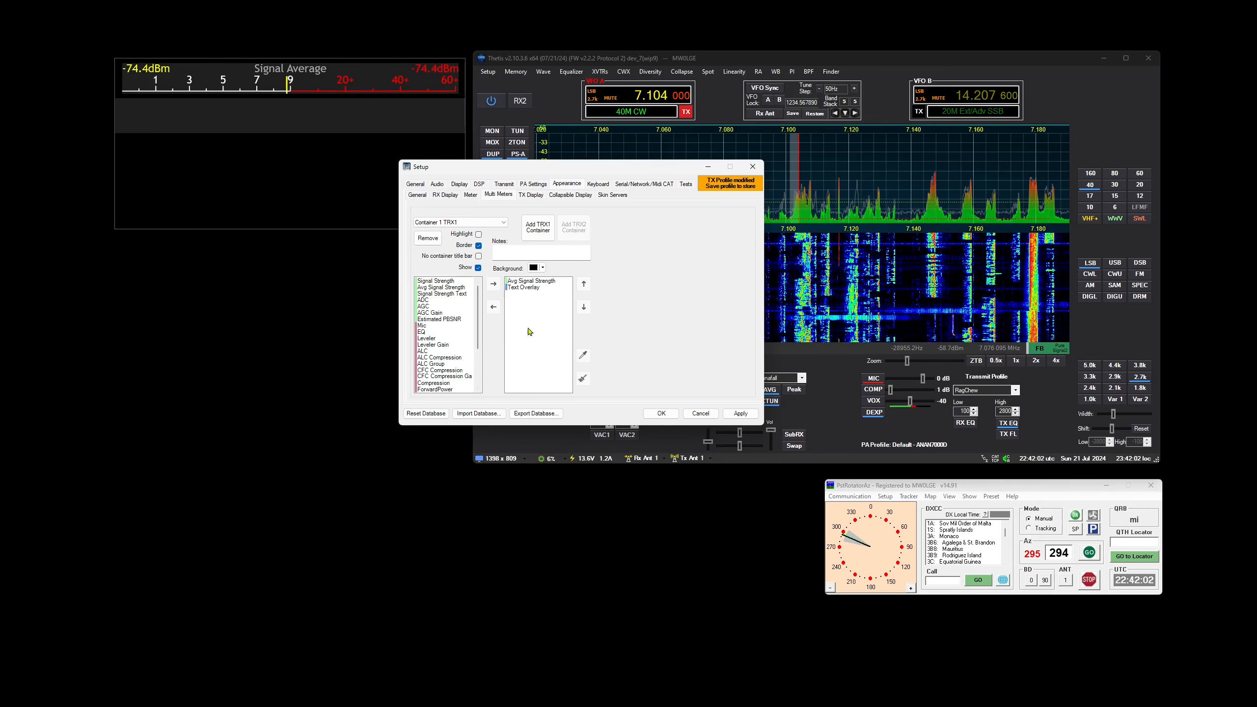
# Set the RX text of the Text Overlay item to "rotator ="
pyautogui.click(528, 288)
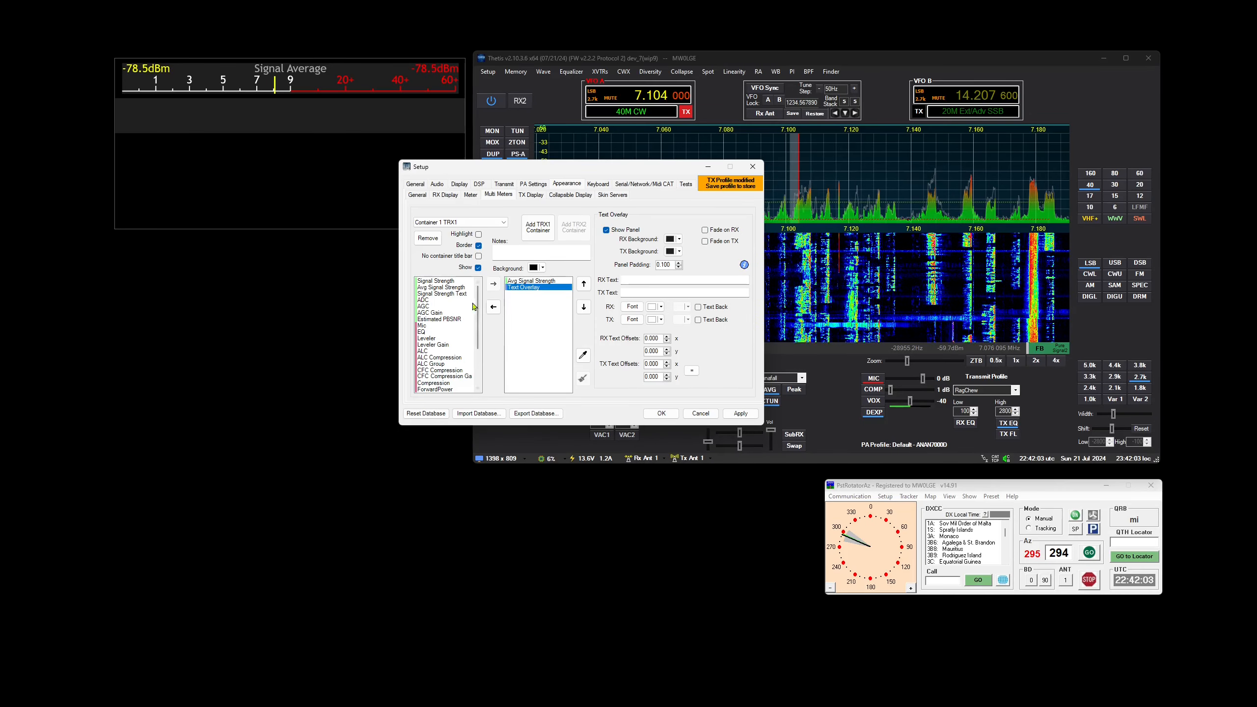
pyautogui.click(639, 279)
pyautogui.write('h')
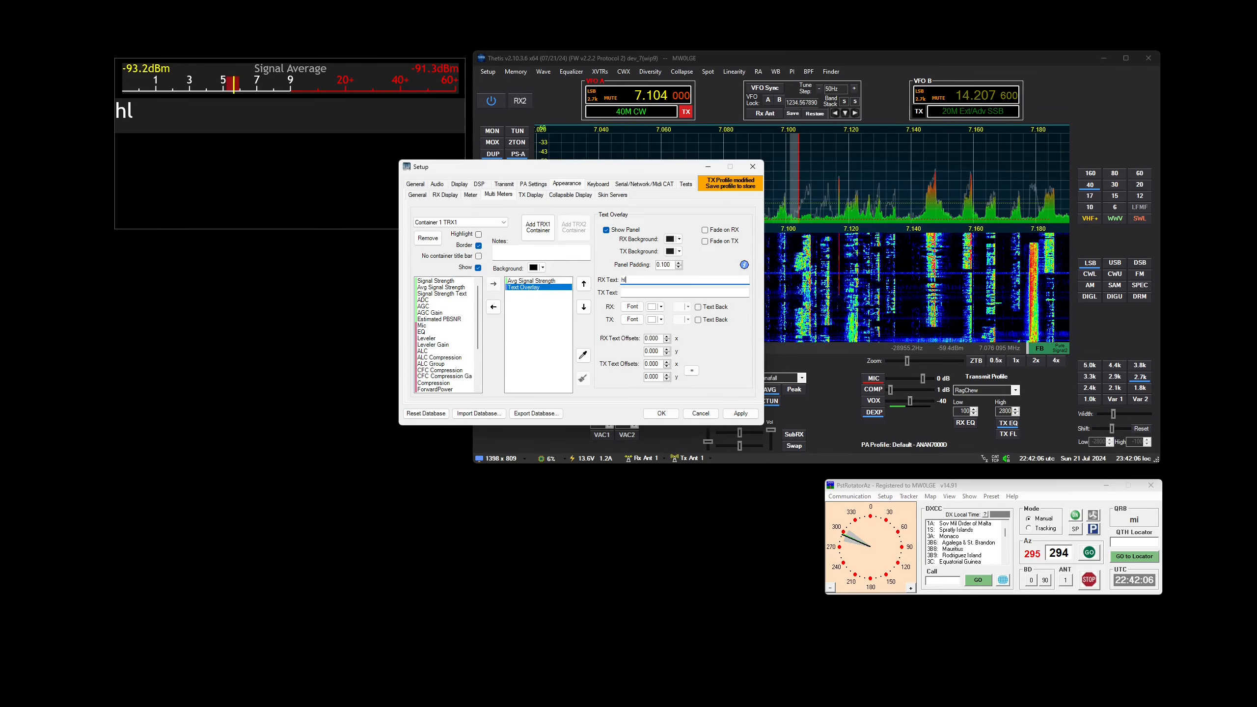
pyautogui.write('l')
pyautogui.press('BackSpace')
pyautogui.write('eo')
pyautogui.press('BackSpace')
pyautogui.press('BackSpace')
pyautogui.press('BackSpace')
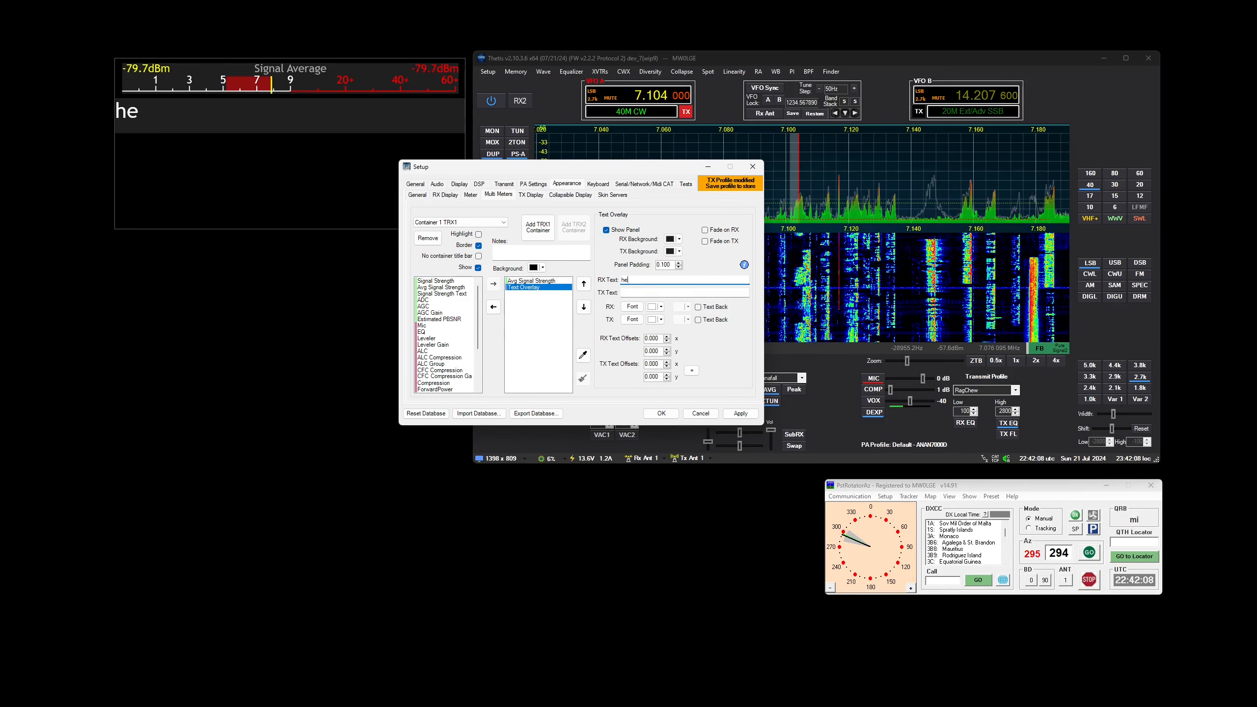
pyautogui.write('llo')
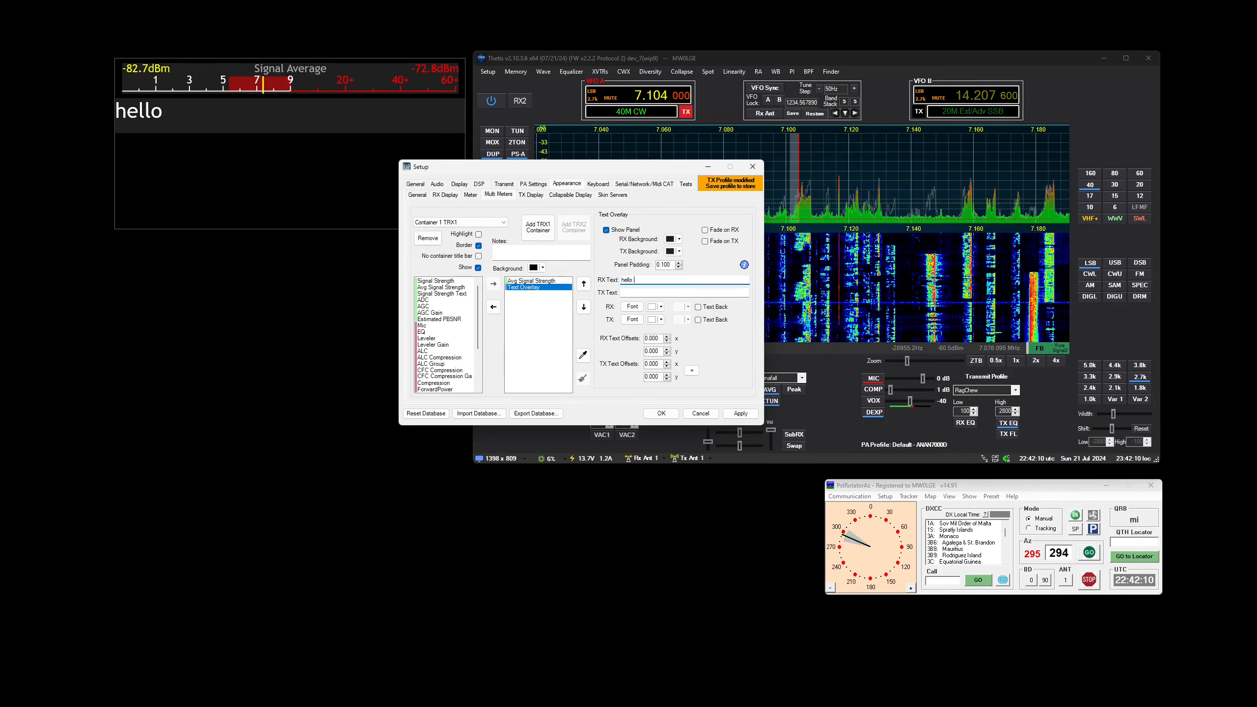
pyautogui.write('rotaor')
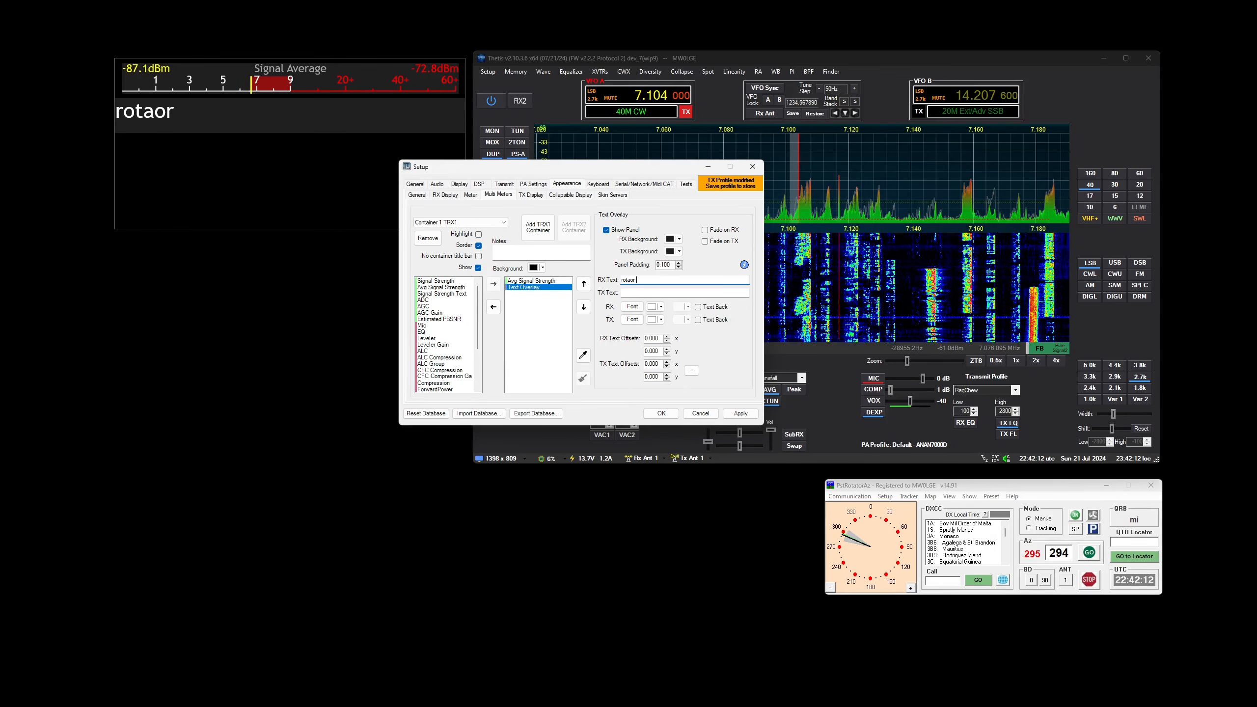
pyautogui.press('BackSpace')
pyautogui.press('BackSpace')
pyautogui.write('tor =')
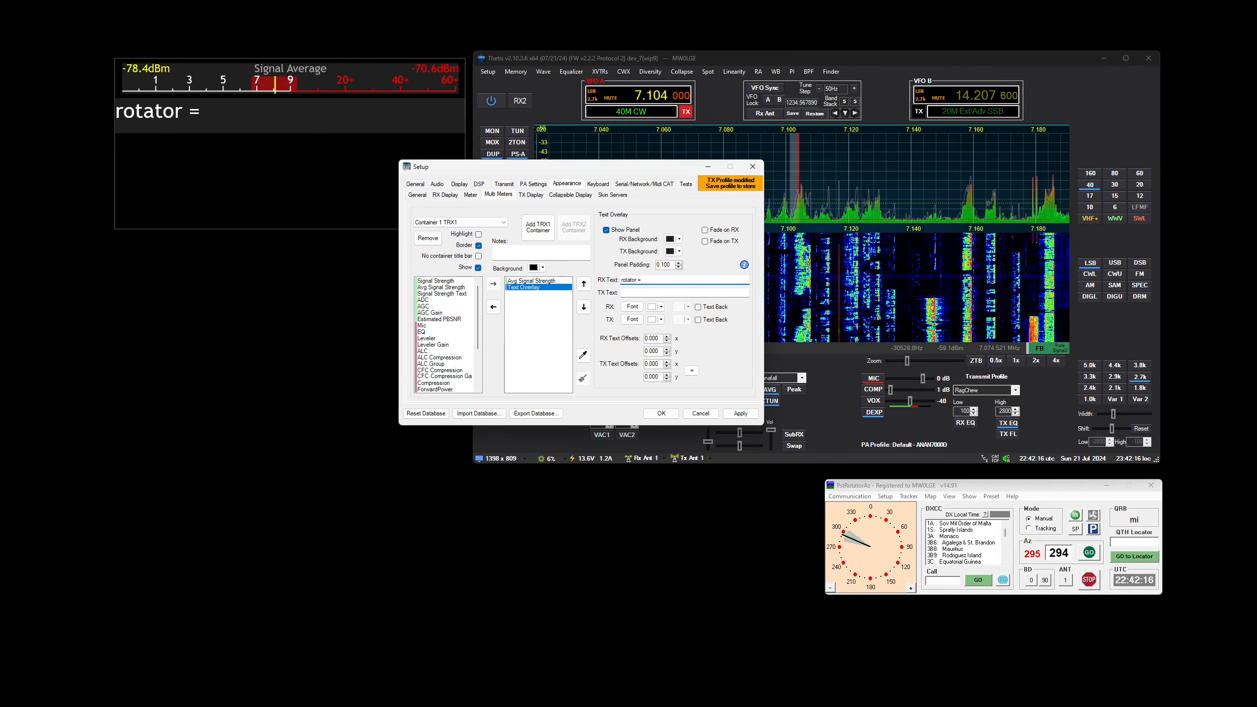
# Copy the UDP listener's AZ variable and insert it after "rotator =" in the Text Overlay's RX text
pyautogui.click(650, 185)
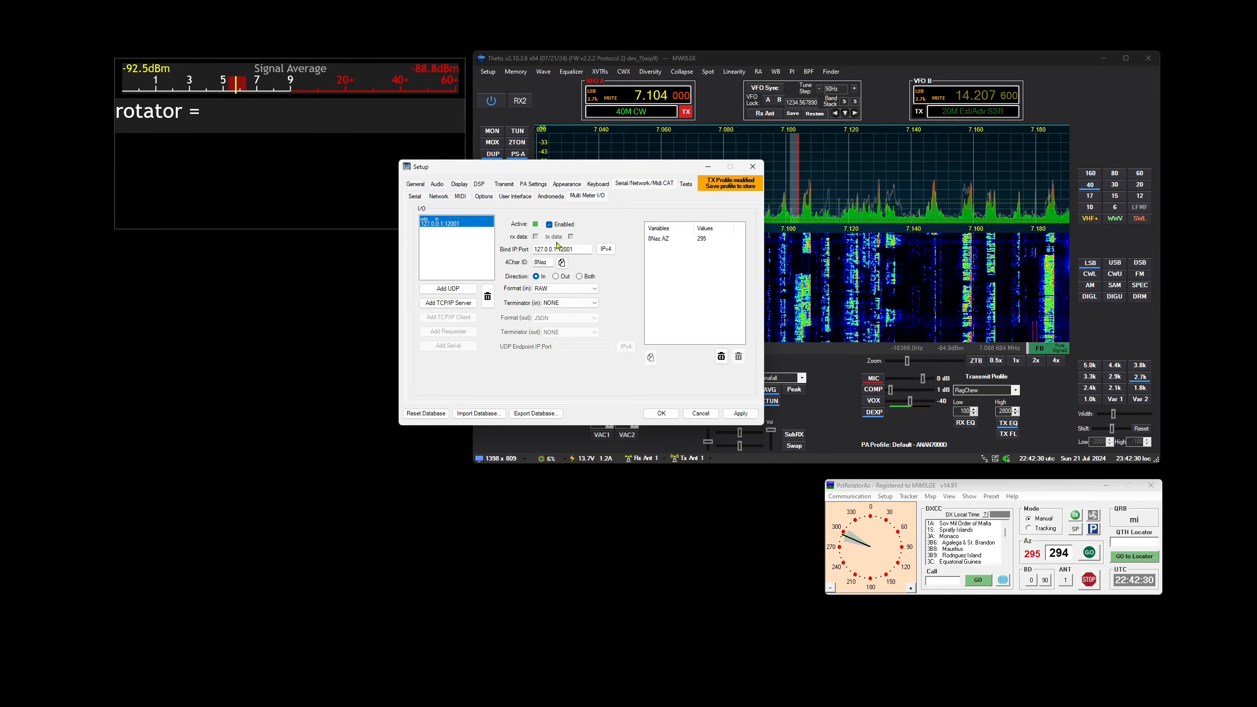
pyautogui.click(566, 185)
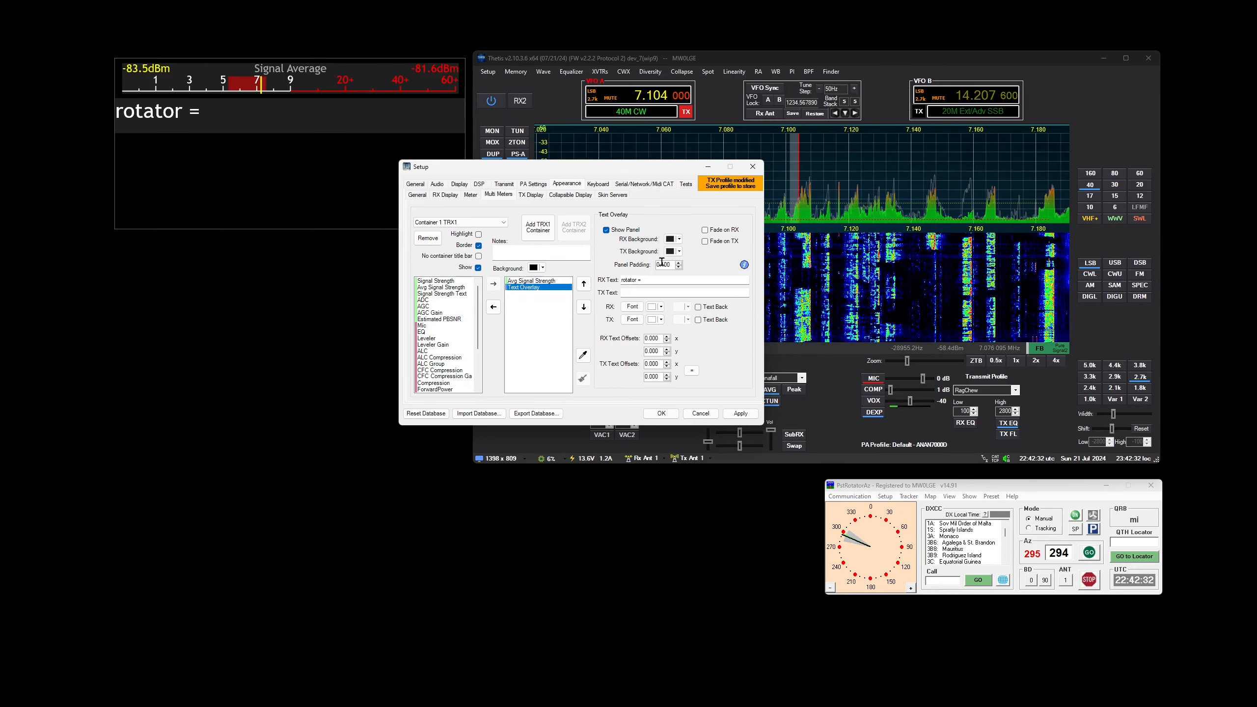
pyautogui.click(654, 278)
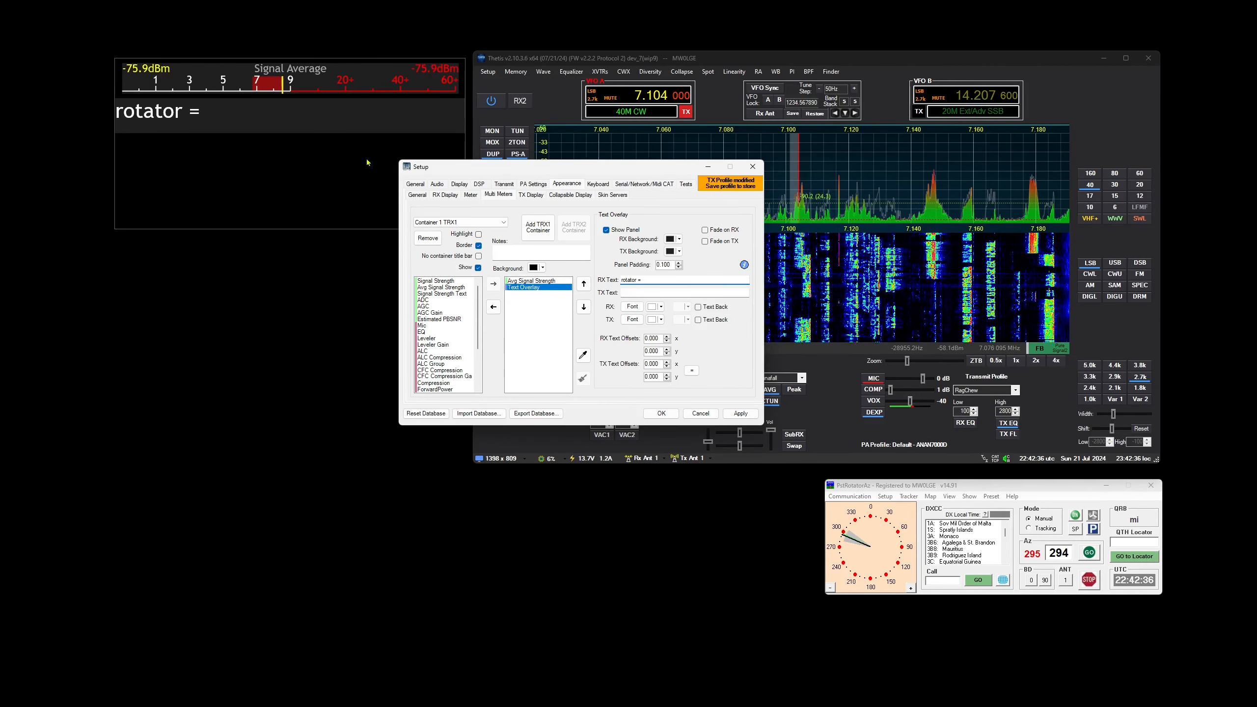
pyautogui.click(637, 185)
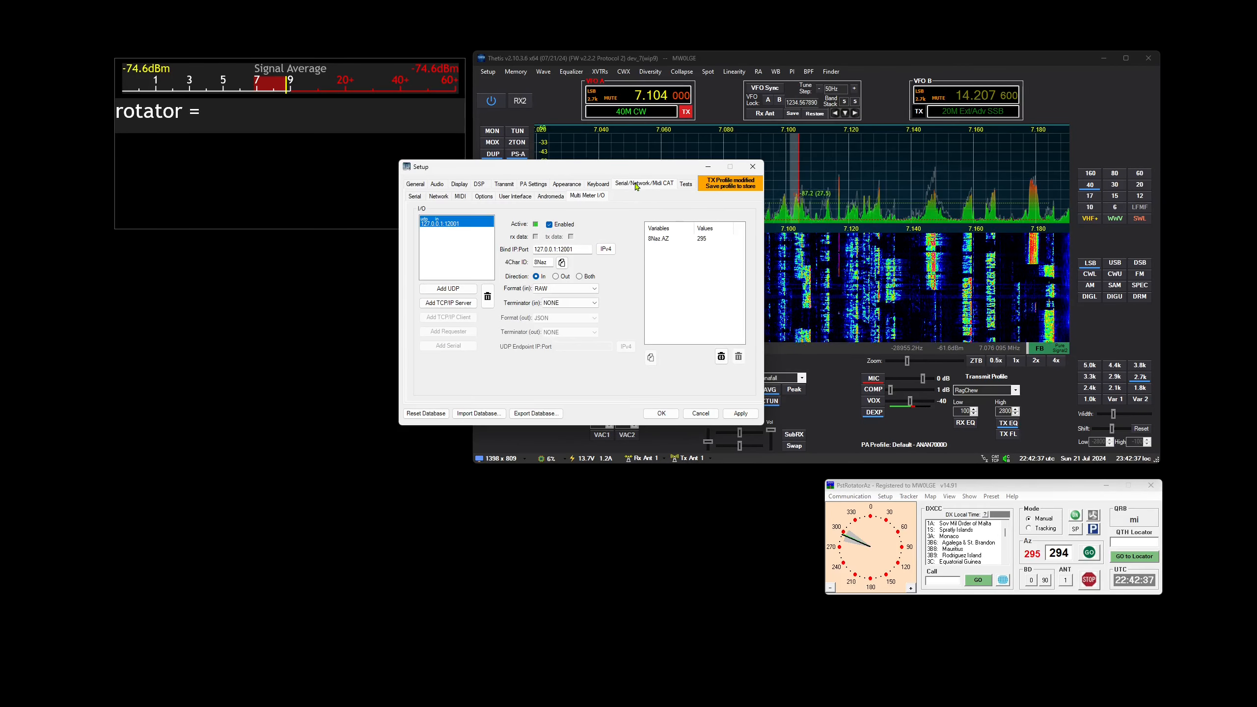
pyautogui.click(668, 240)
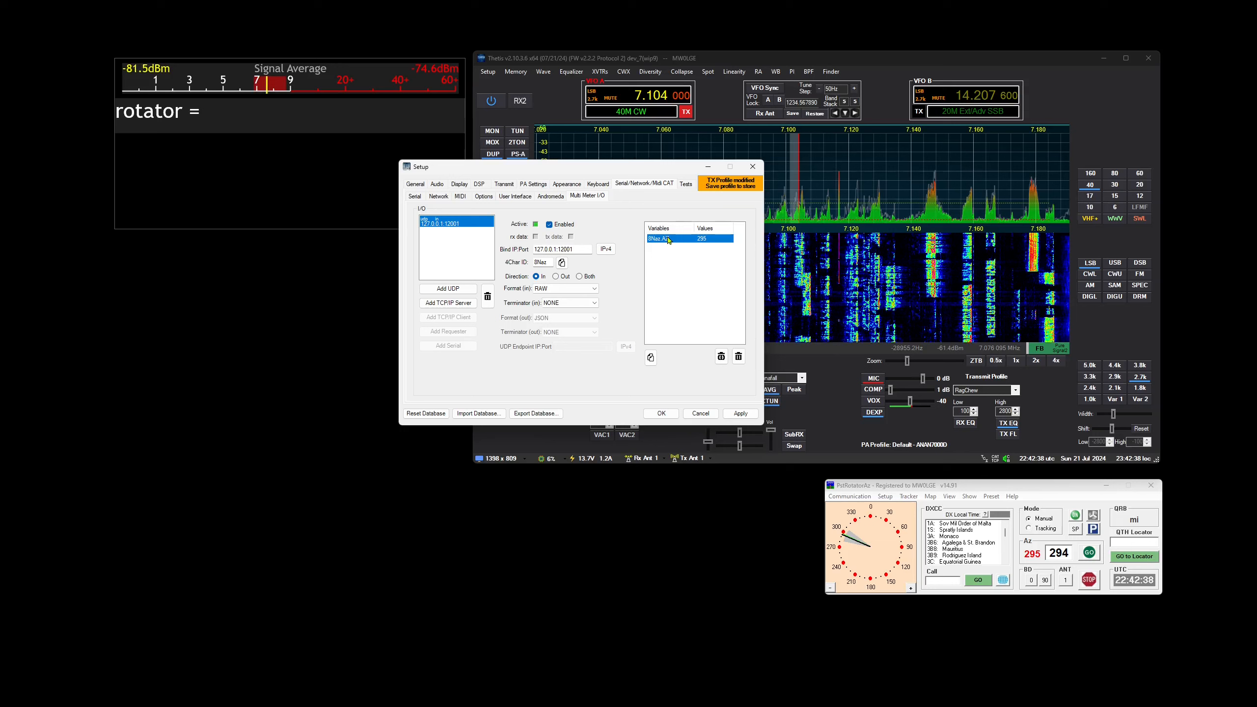
pyautogui.click(650, 357)
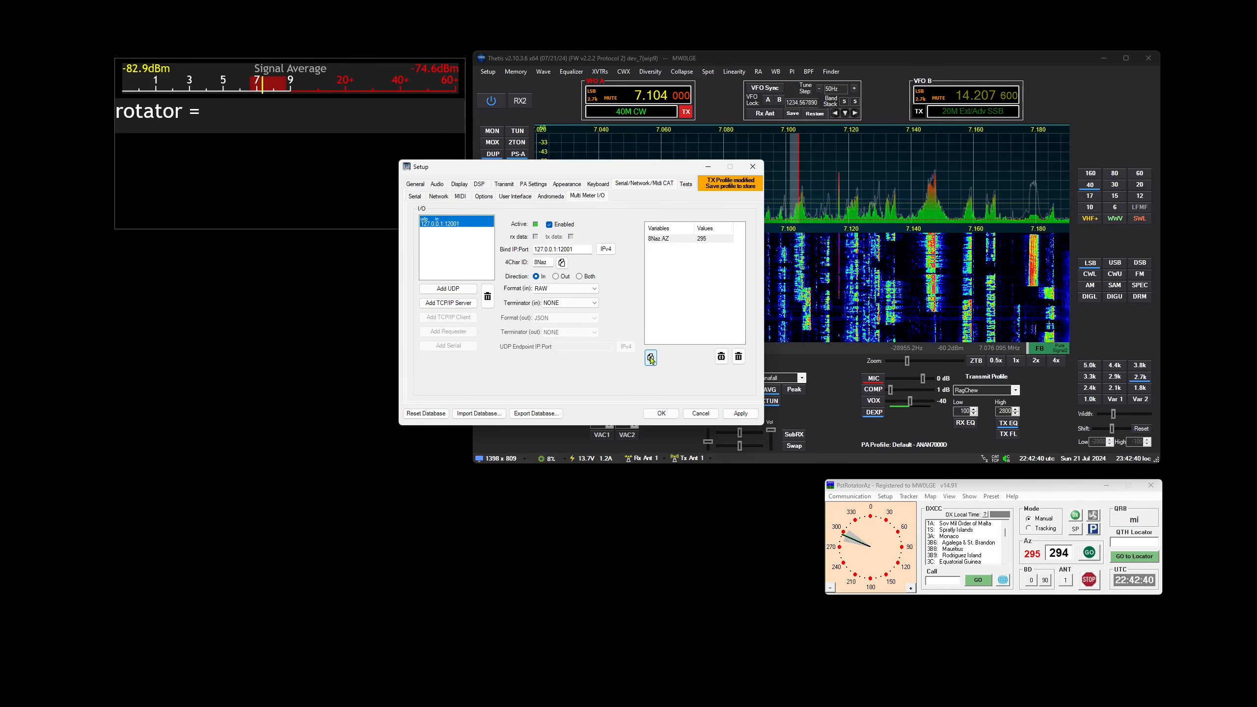
pyautogui.click(566, 186)
pyautogui.click(646, 279)
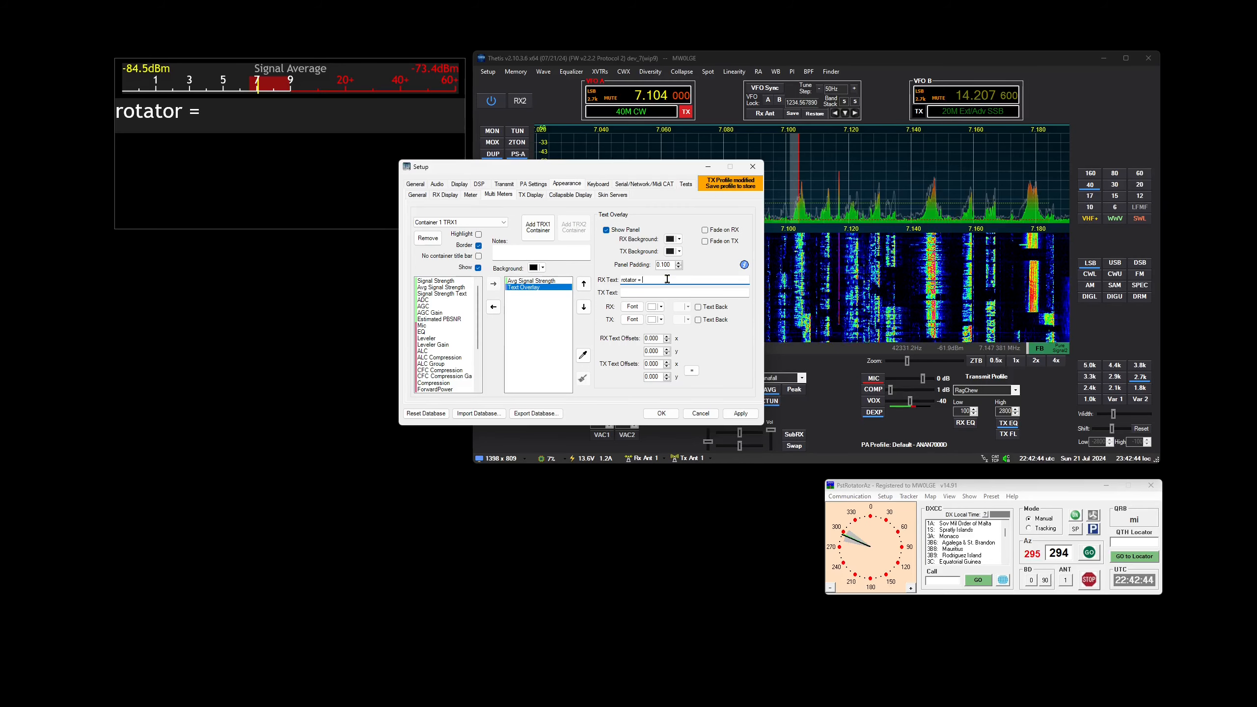
pyautogui.hotkey('ctrl', 'v')
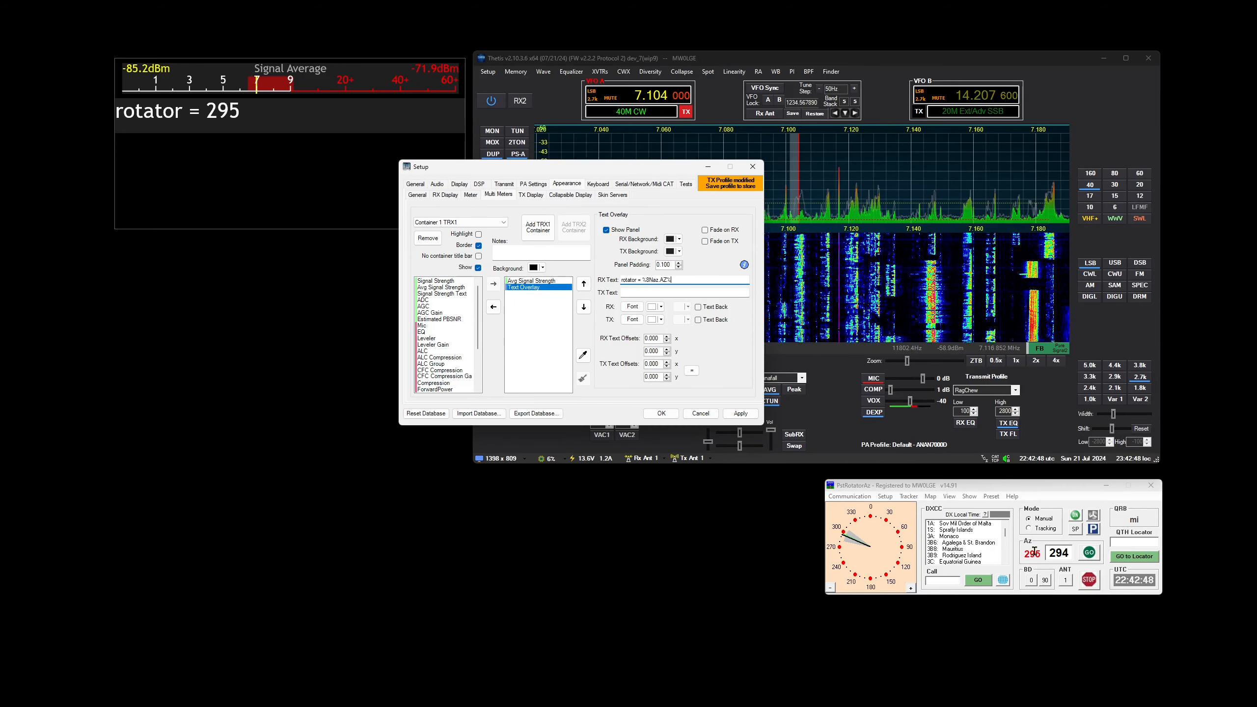
# Turn the rotator to azimuth 239 in PstRotatorAz, and back in the Thetis setup look through the available meter items
pyautogui.click(842, 565)
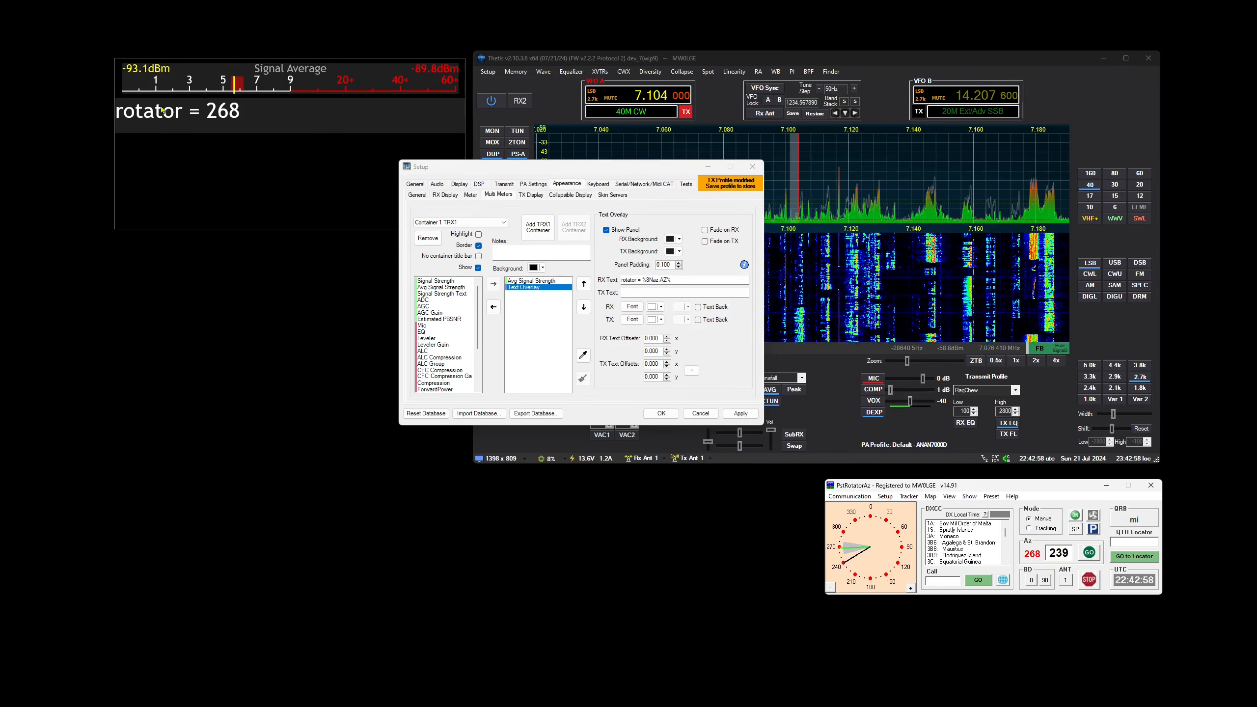
pyautogui.moveTo(482, 316); pyautogui.dragTo(479, 382)
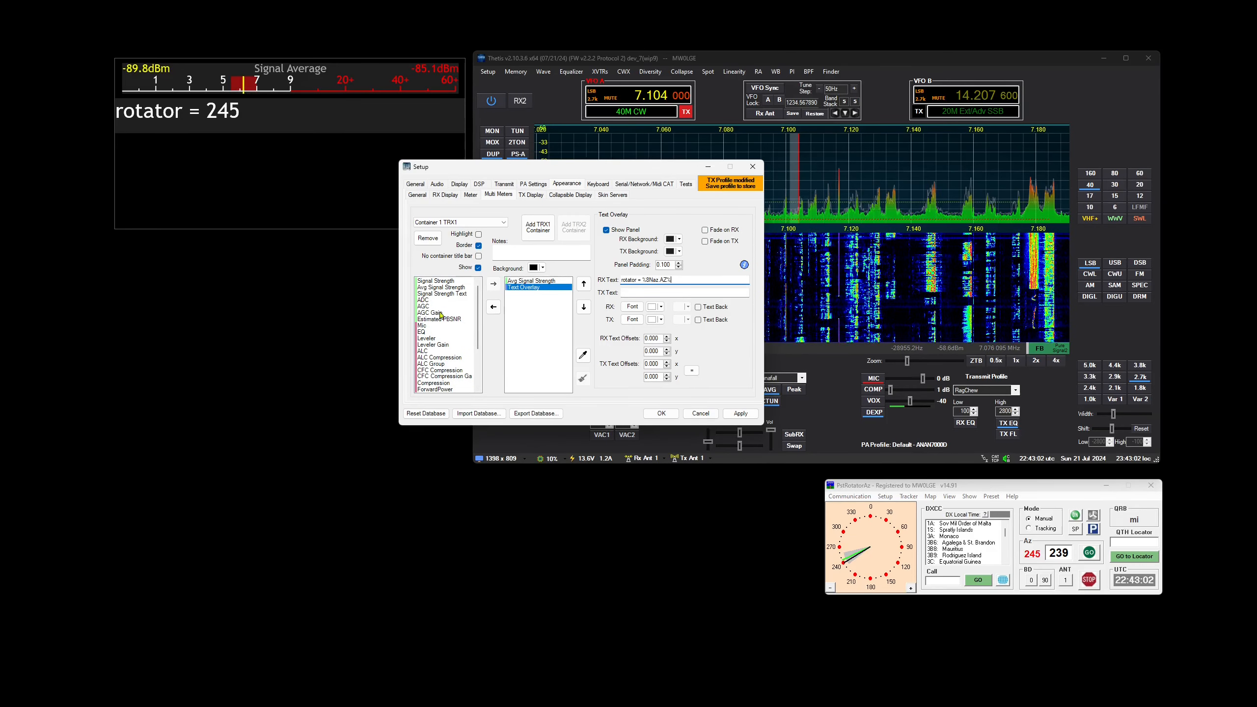
pyautogui.scroll(4, 440, 349)
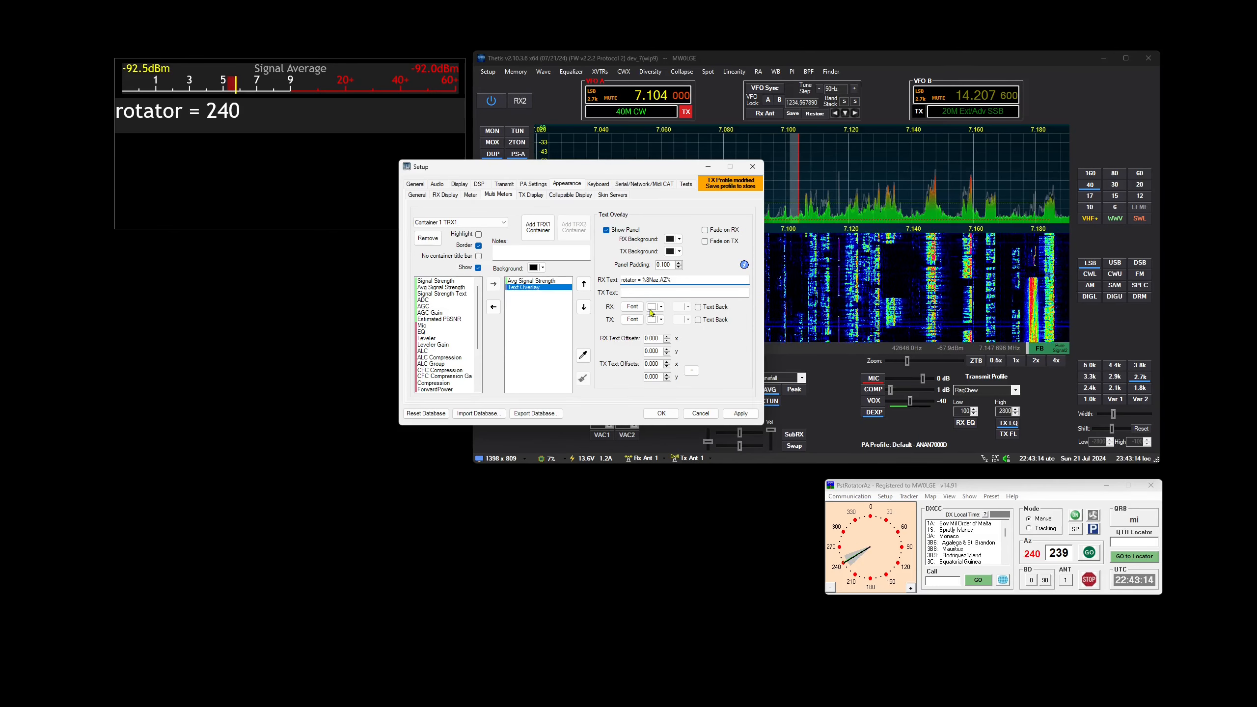
# Add a TCP/IP server listener bound to 127.0.0.1:9000 to the multi-meter I/O list
pyautogui.click(645, 185)
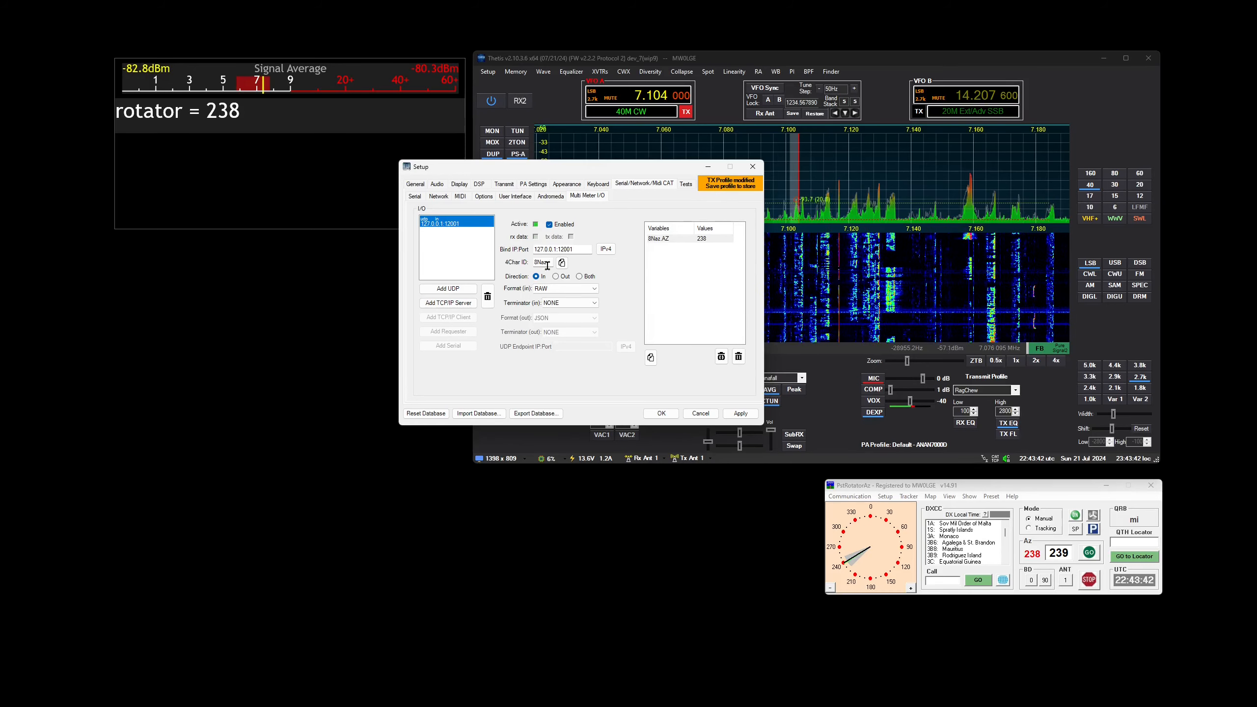
pyautogui.click(448, 302)
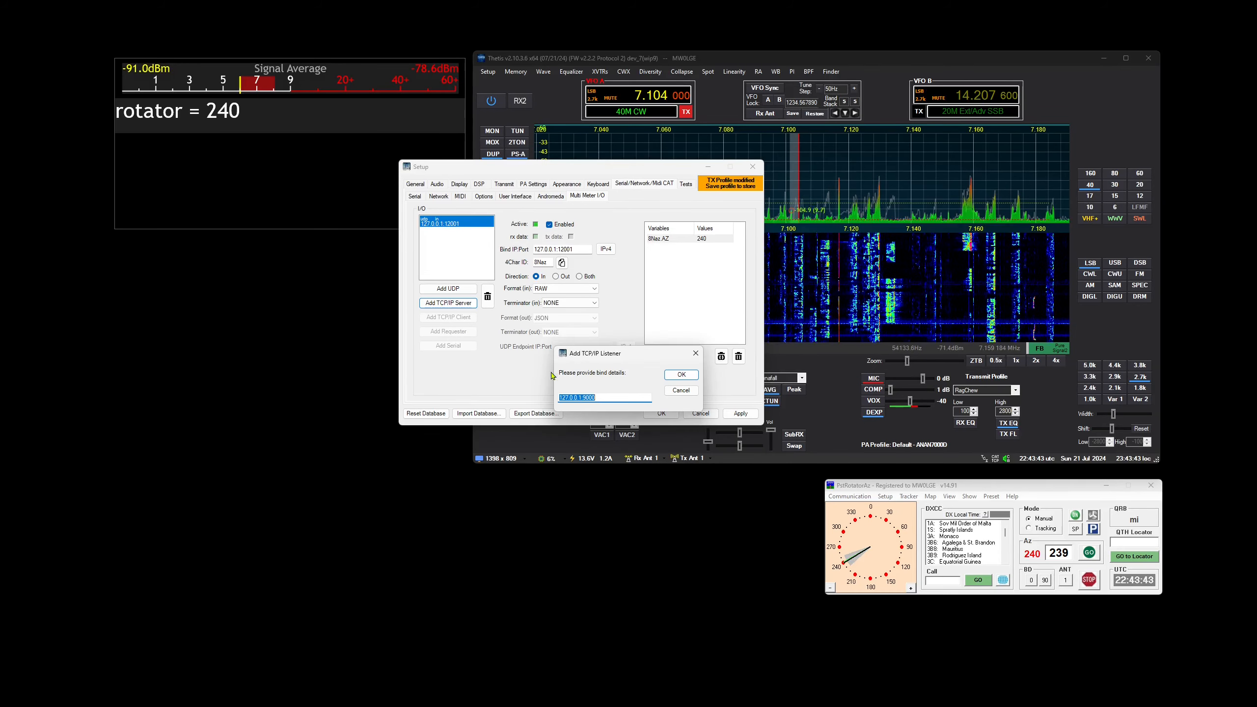
pyautogui.click(596, 396)
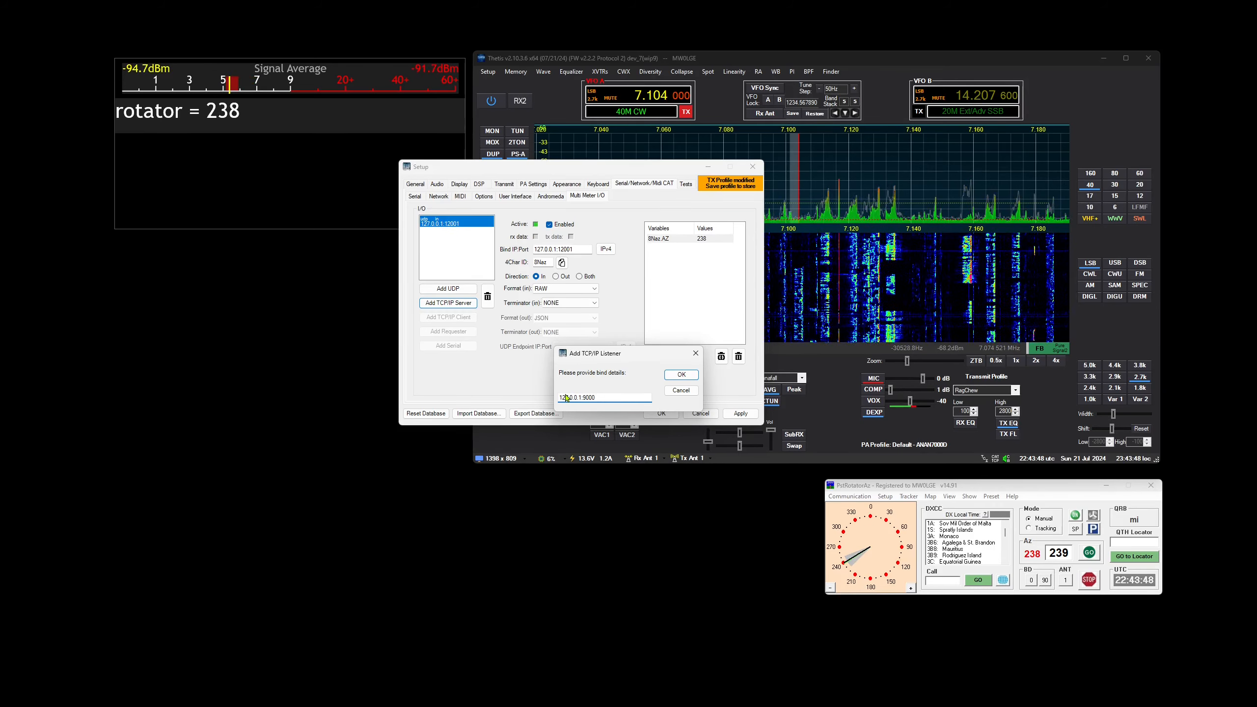
pyautogui.click(680, 375)
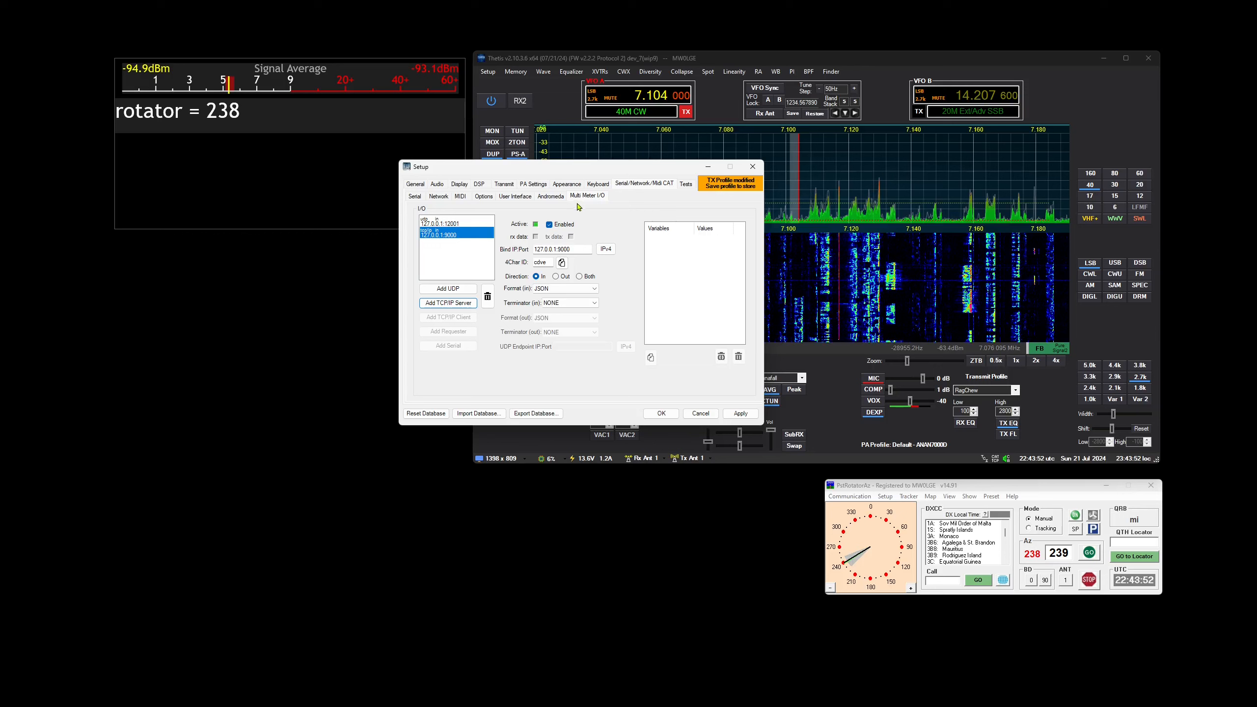
# Launch PuTTY, open a Raw connection to 127.0.0.1 on port 9000, and move its terminal below the multi-meter
pyautogui.press('super')
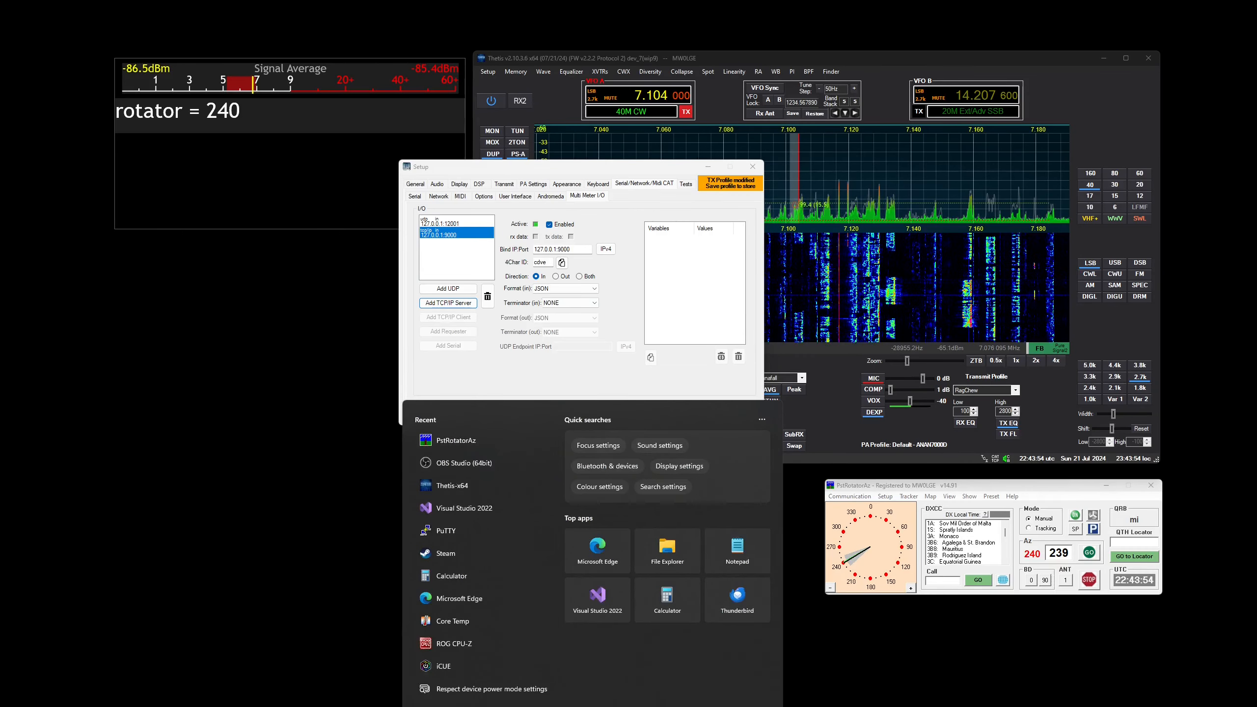
pyautogui.write('putty')
pyautogui.press('Return')
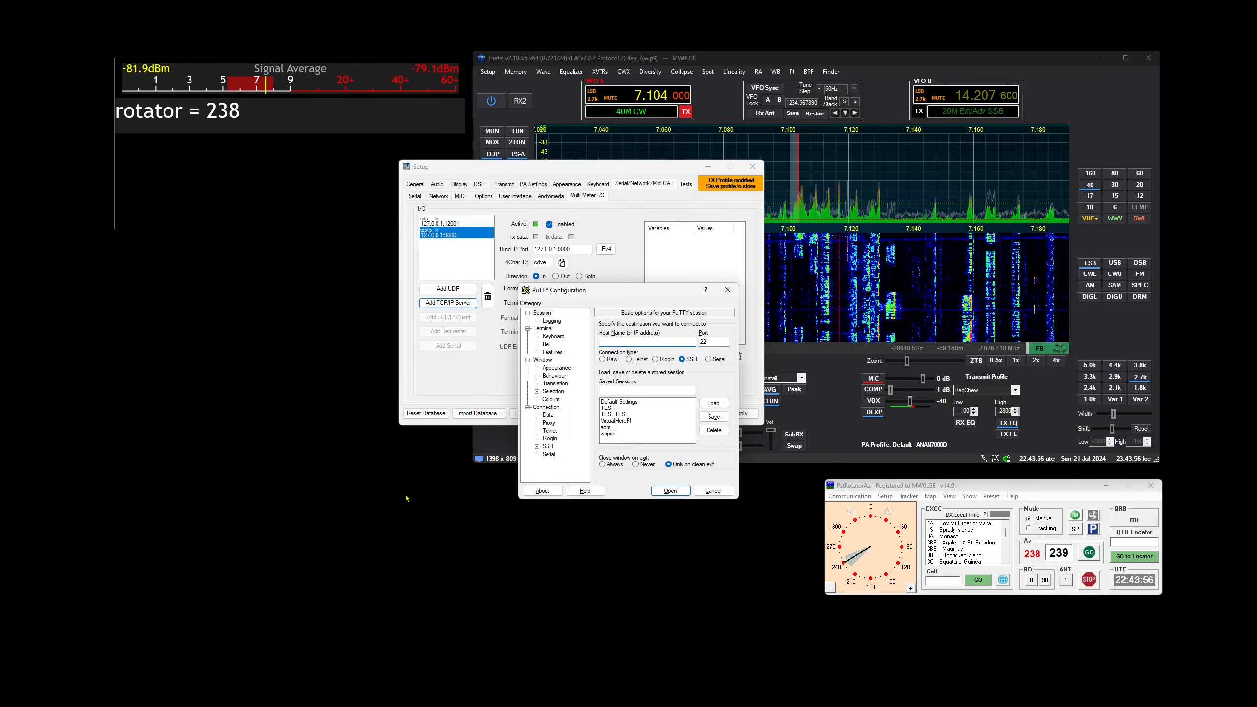
pyautogui.moveTo(617, 397); pyautogui.dragTo(554, 493)
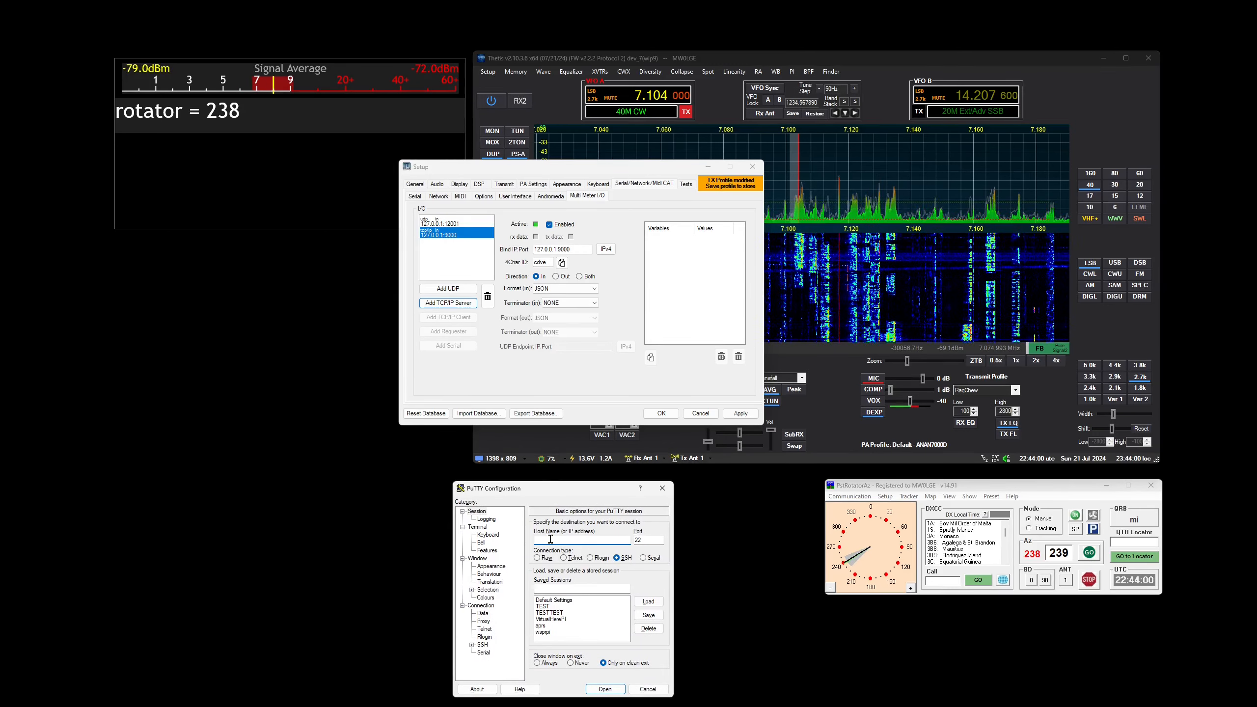
pyautogui.write('127.0.0.1')
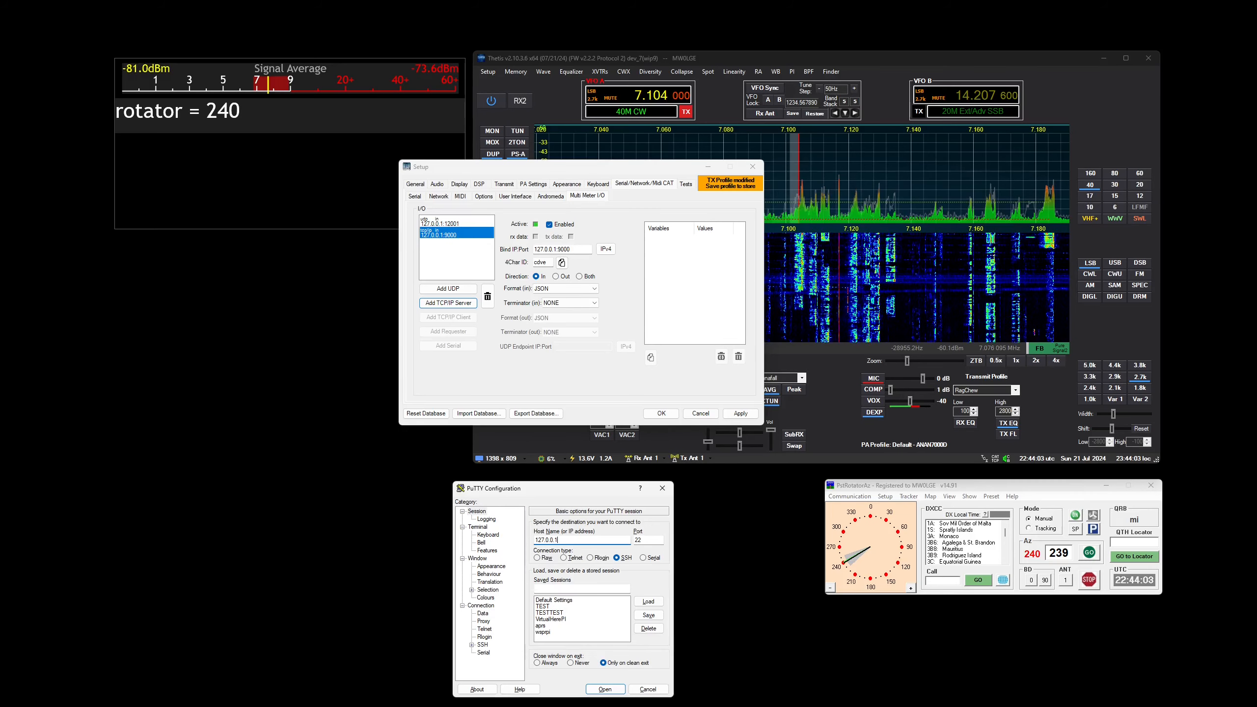
pyautogui.press('Tab')
pyautogui.write('9000')
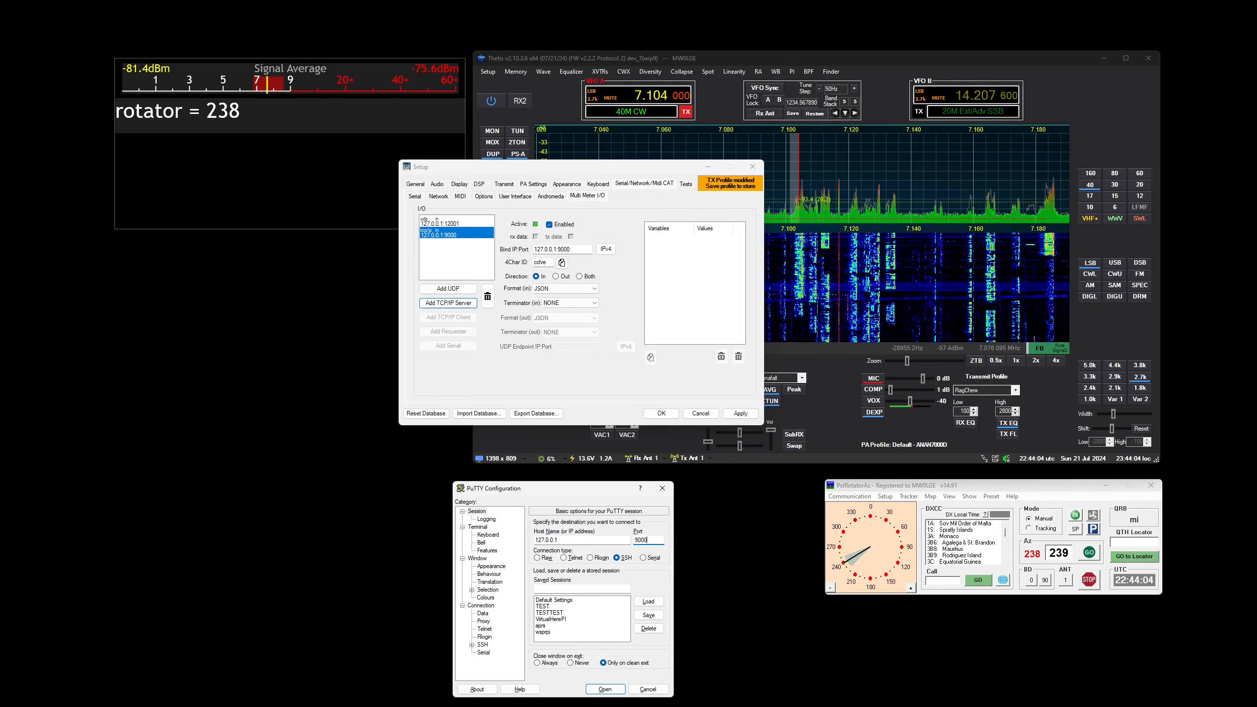
pyautogui.click(548, 558)
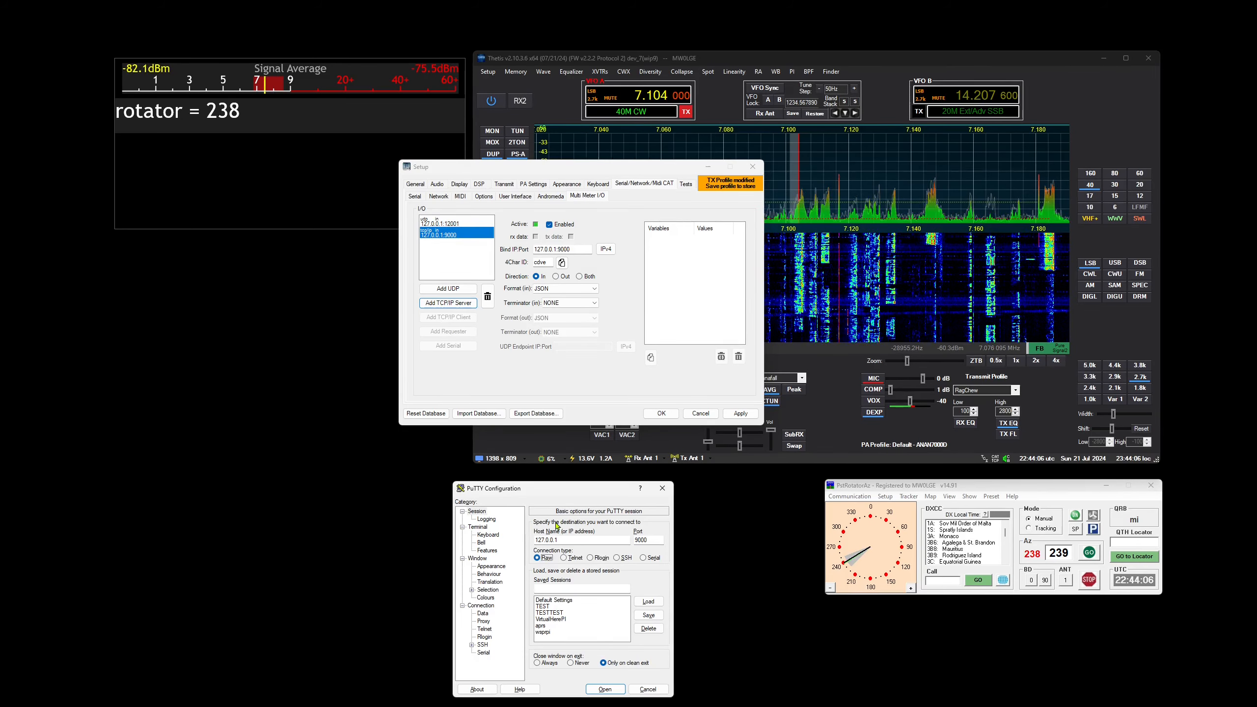
pyautogui.click(606, 690)
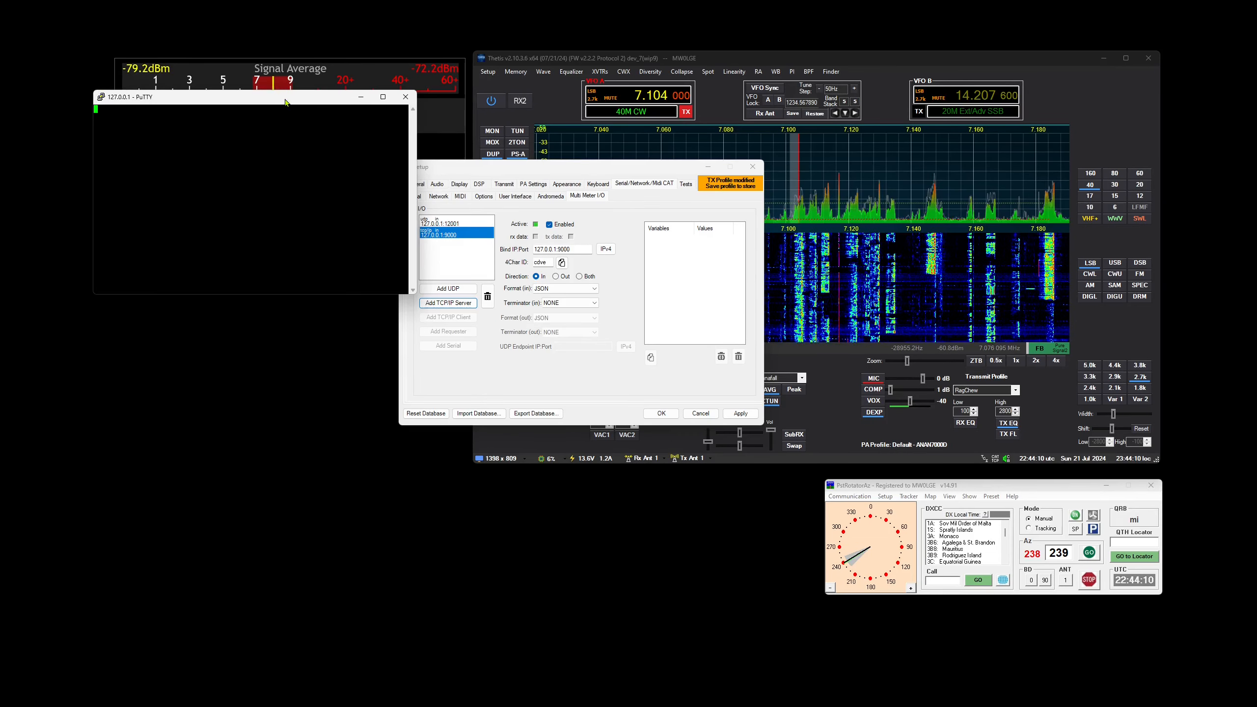
pyautogui.moveTo(288, 97); pyautogui.dragTo(255, 253)
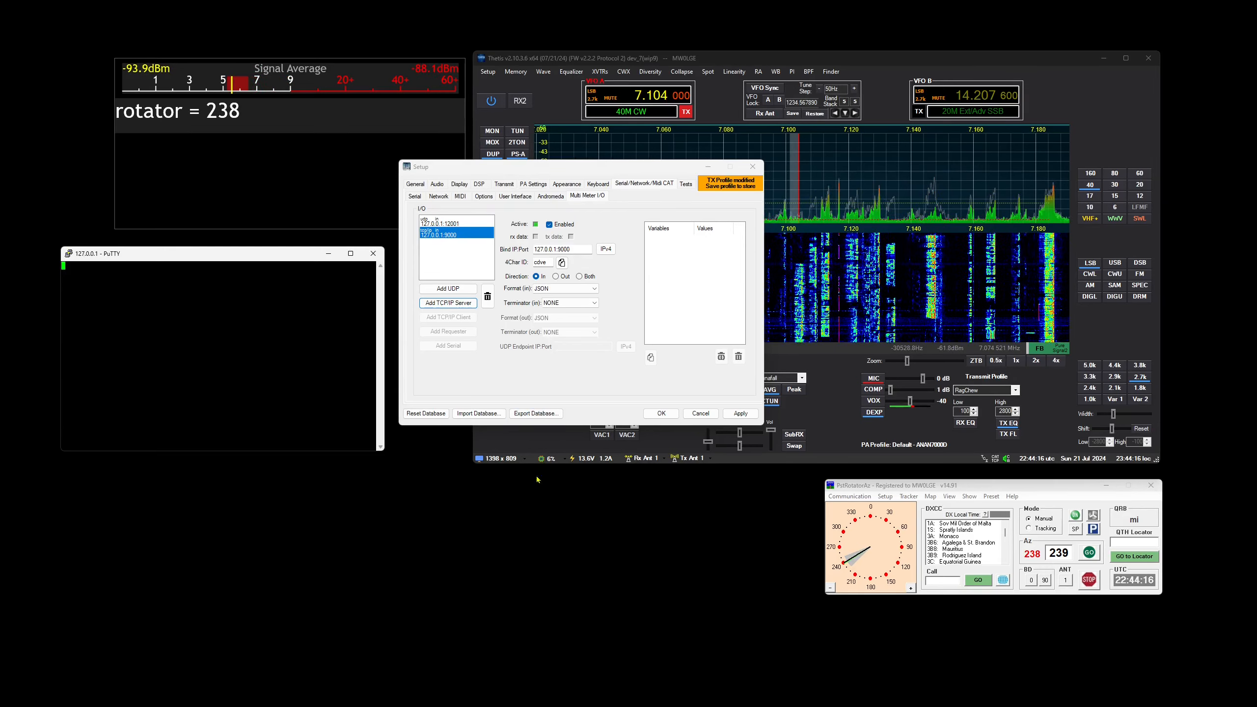
# Try to open a second PuTTY Raw connection to 127.0.0.1 on port 9000
pyautogui.press('super')
pyautogui.write('putty')
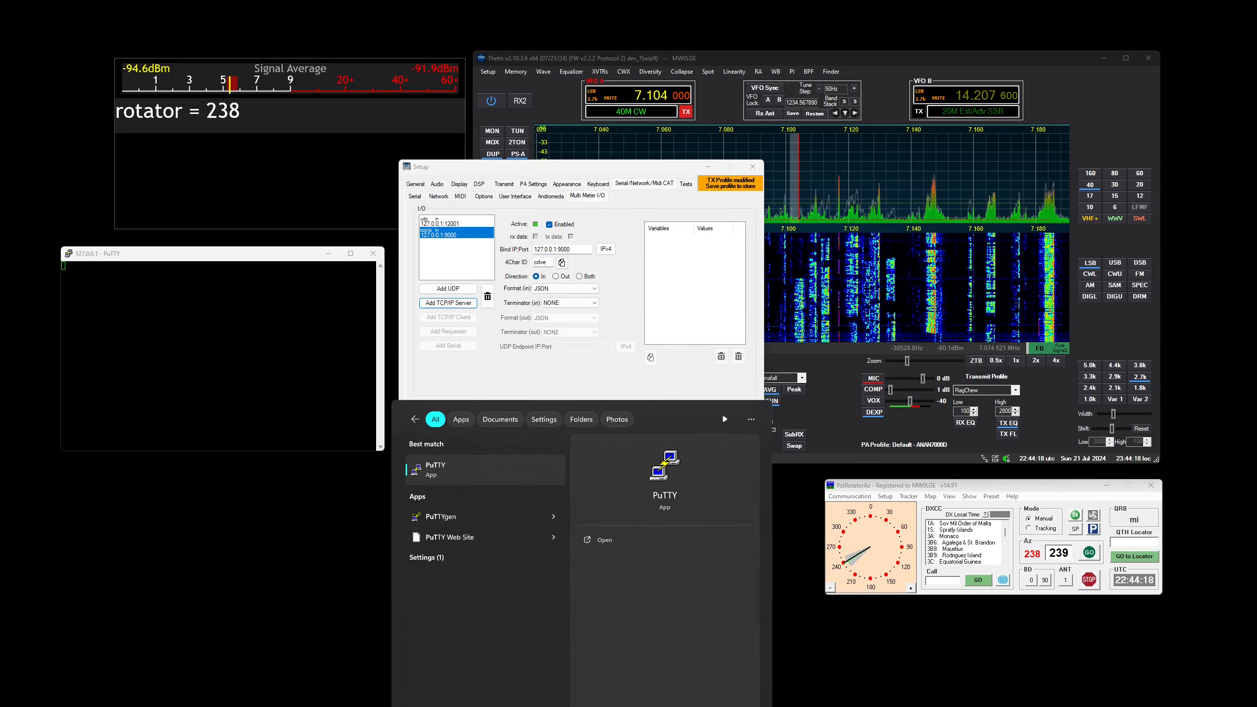
pyautogui.press('Return')
pyautogui.write('127.0.0.1')
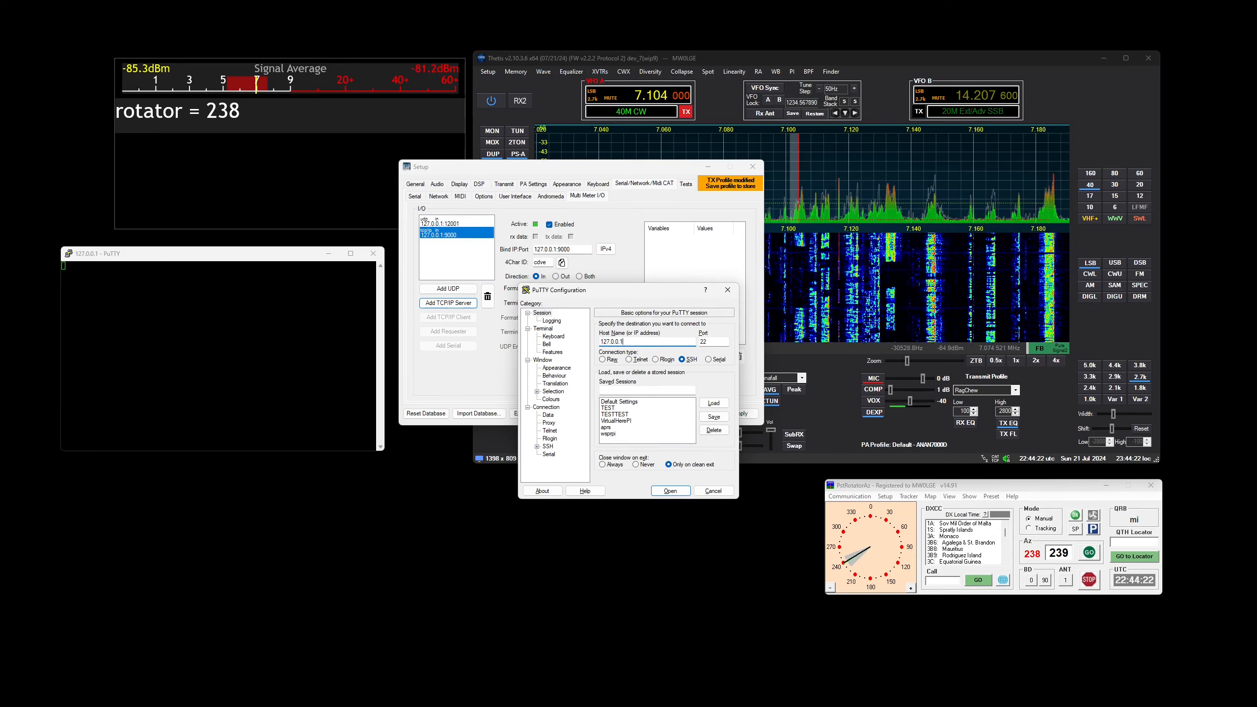
pyautogui.press('Tab')
pyautogui.write('9000')
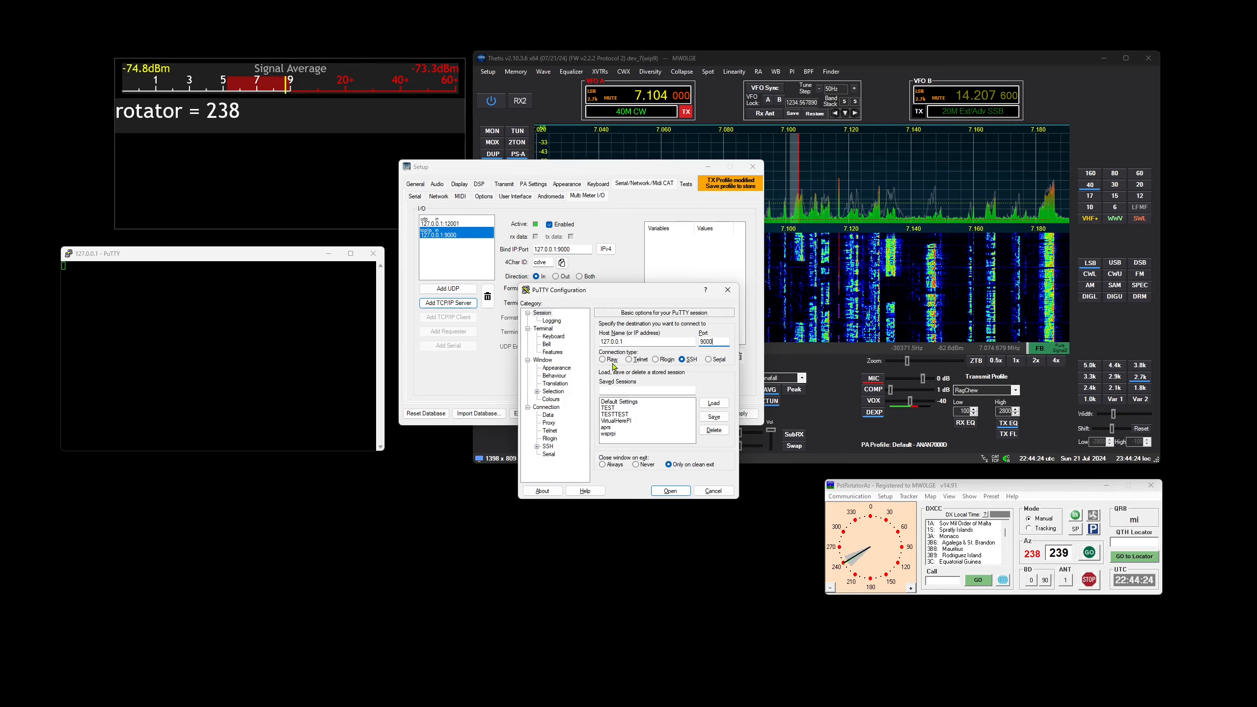
pyautogui.click(603, 360)
pyautogui.click(671, 491)
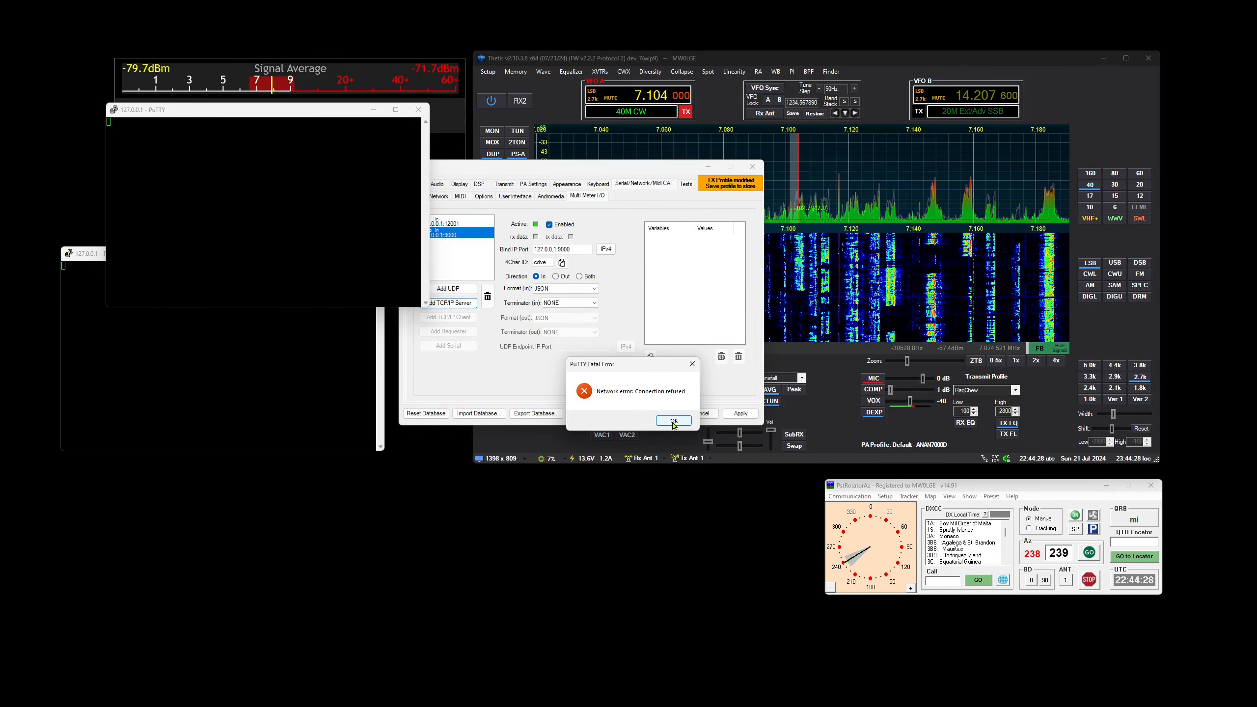
pyautogui.click(675, 421)
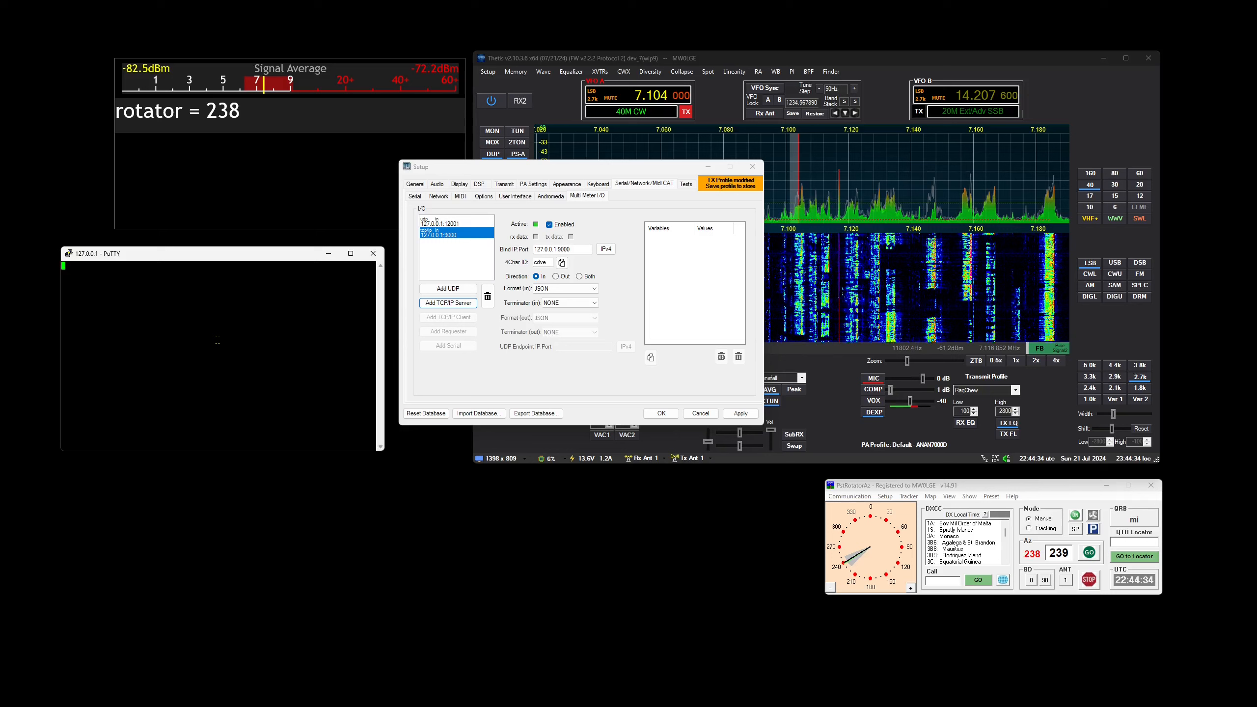
# Set the 127.0.0.1:9000 listener's incoming format to RAW and send test:123 to it from the PuTTY terminal
pyautogui.click(551, 289)
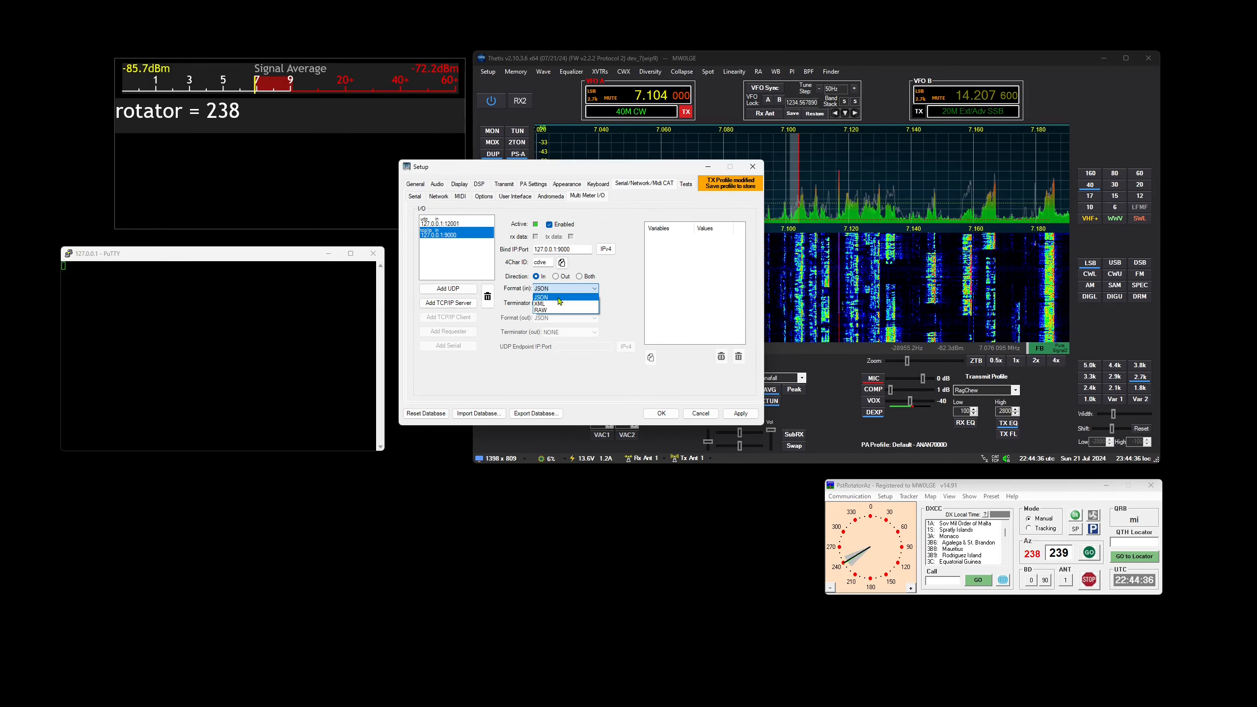
pyautogui.click(542, 310)
pyautogui.click(196, 328)
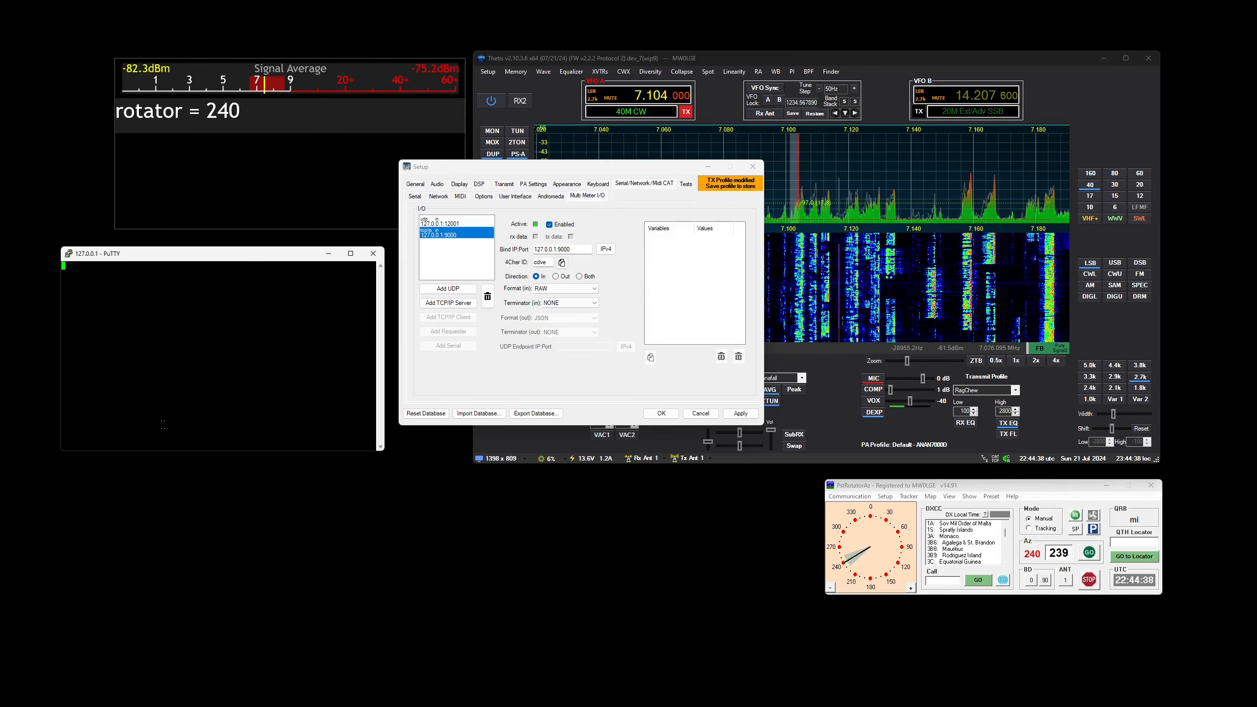
pyautogui.write('te')
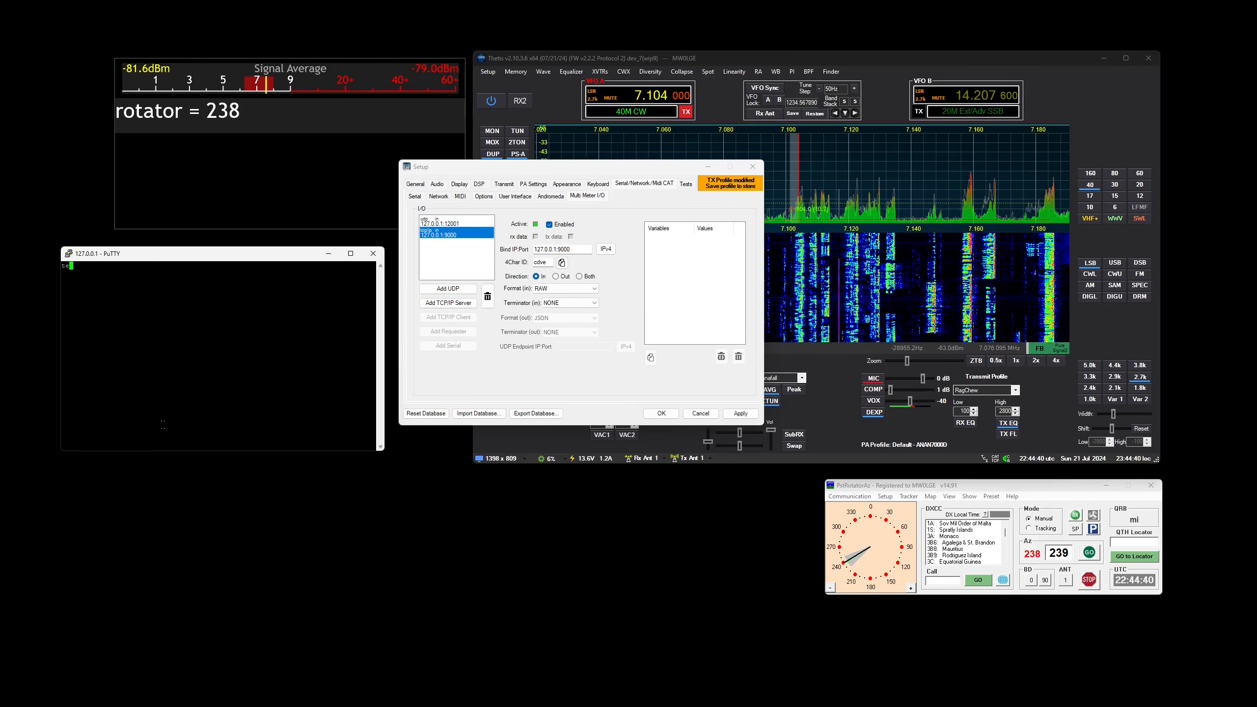
pyautogui.write('st:123')
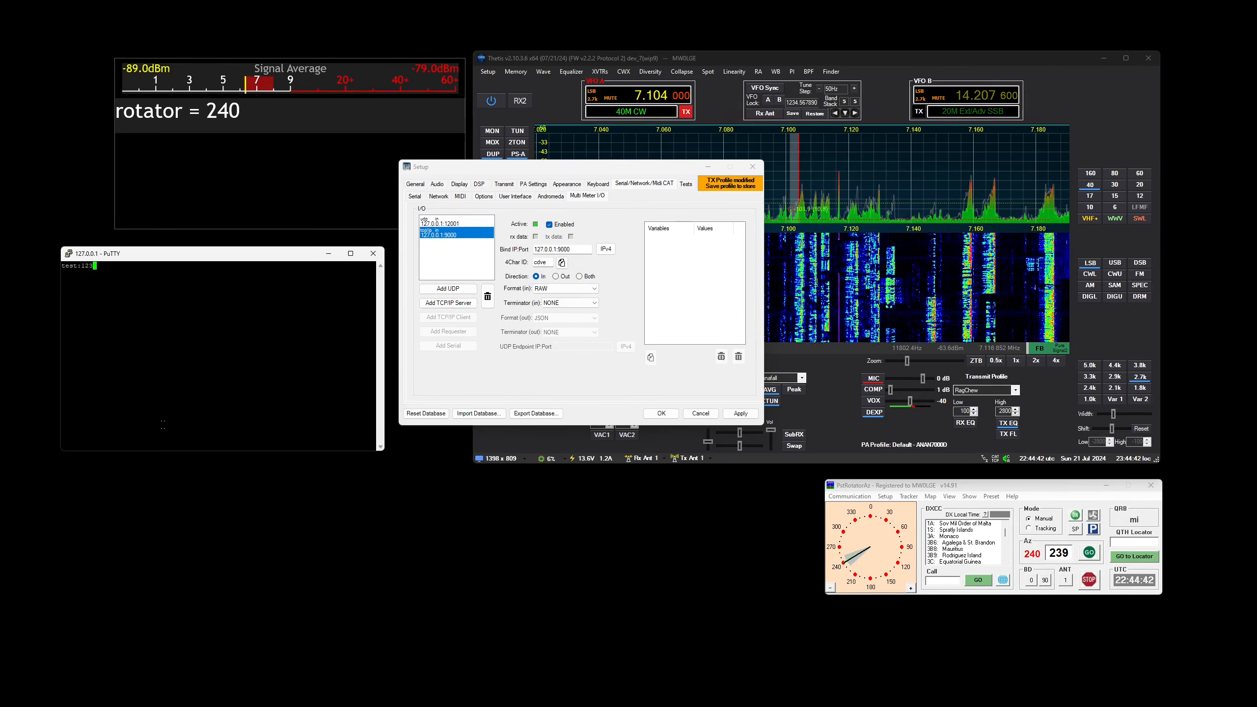
pyautogui.press('Return')
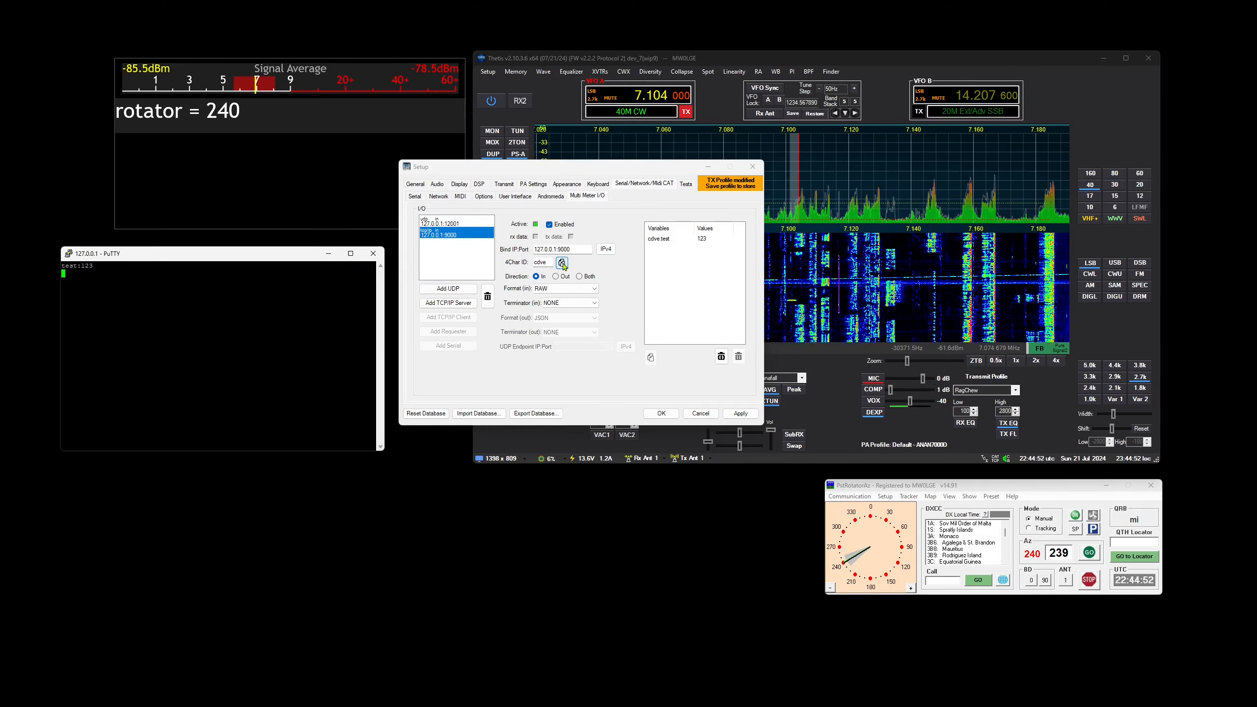
# Add a second Text Overlay item to multi-meter Container 1 and select it for editing
pyautogui.click(563, 184)
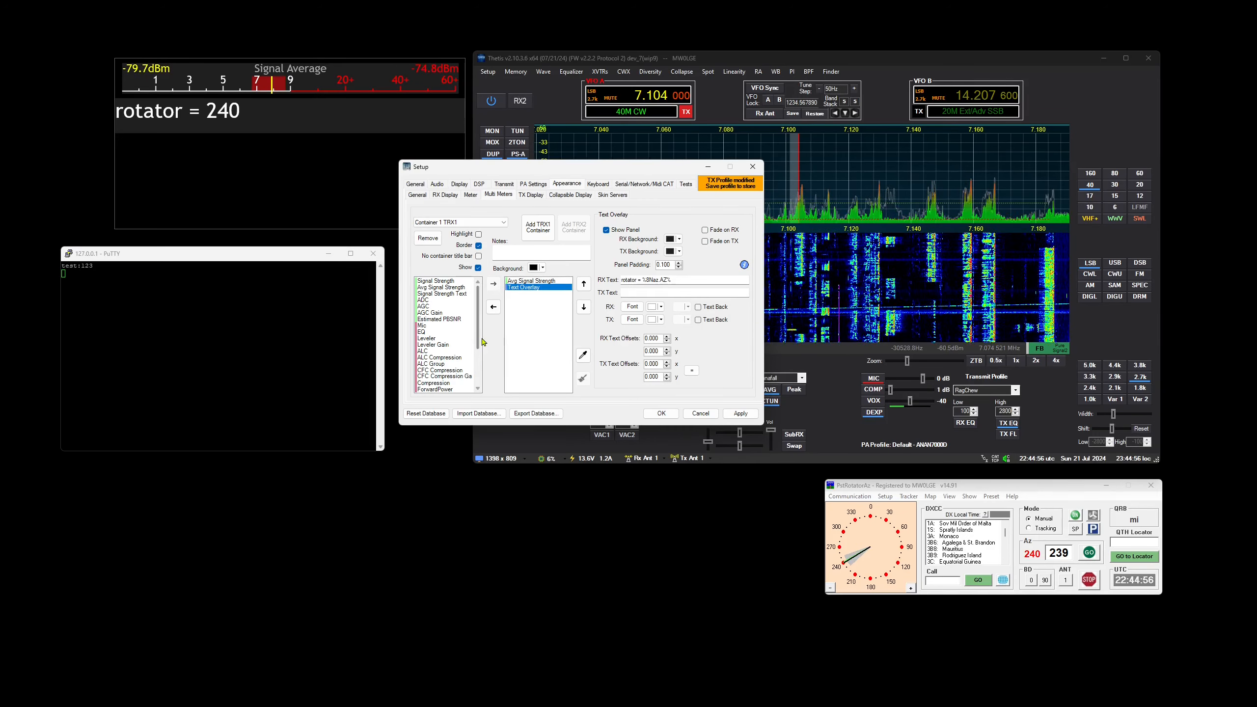
pyautogui.moveTo(478, 342); pyautogui.dragTo(532, 342)
pyautogui.click(444, 384)
pyautogui.click(537, 296)
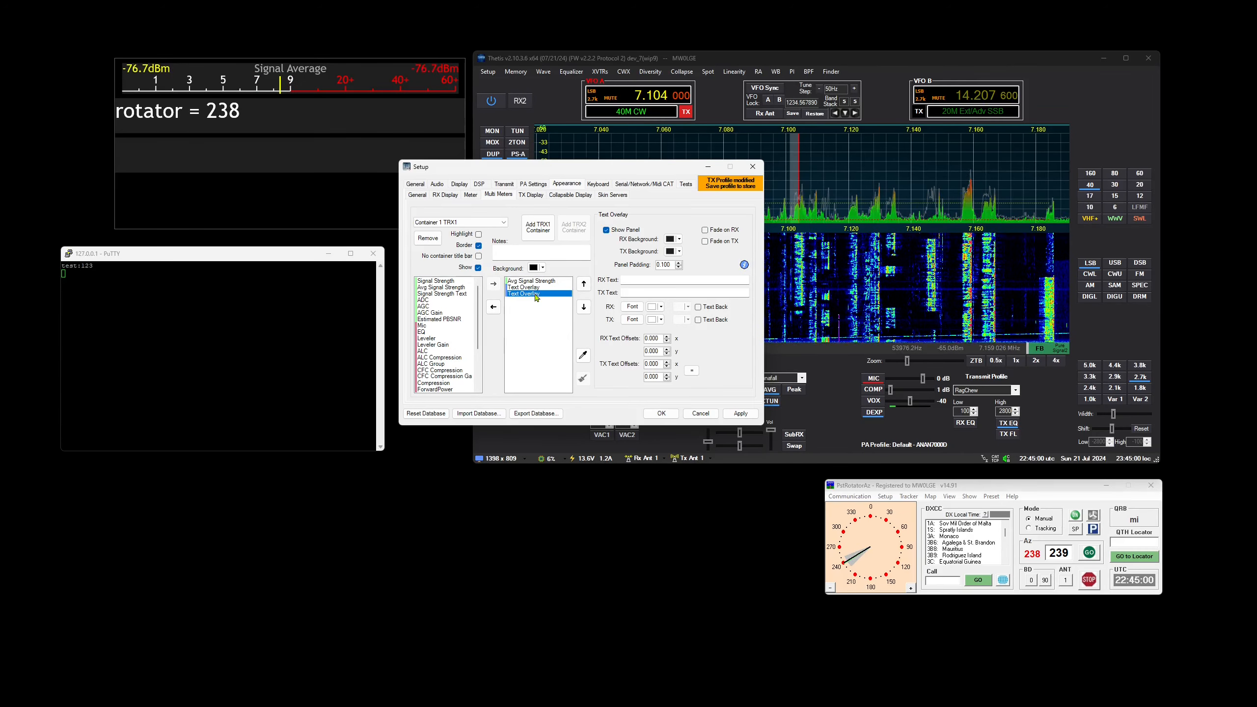
# Set the new text overlay's RX text to %cdve.test%
pyautogui.click(639, 279)
pyautogui.write('cdve')
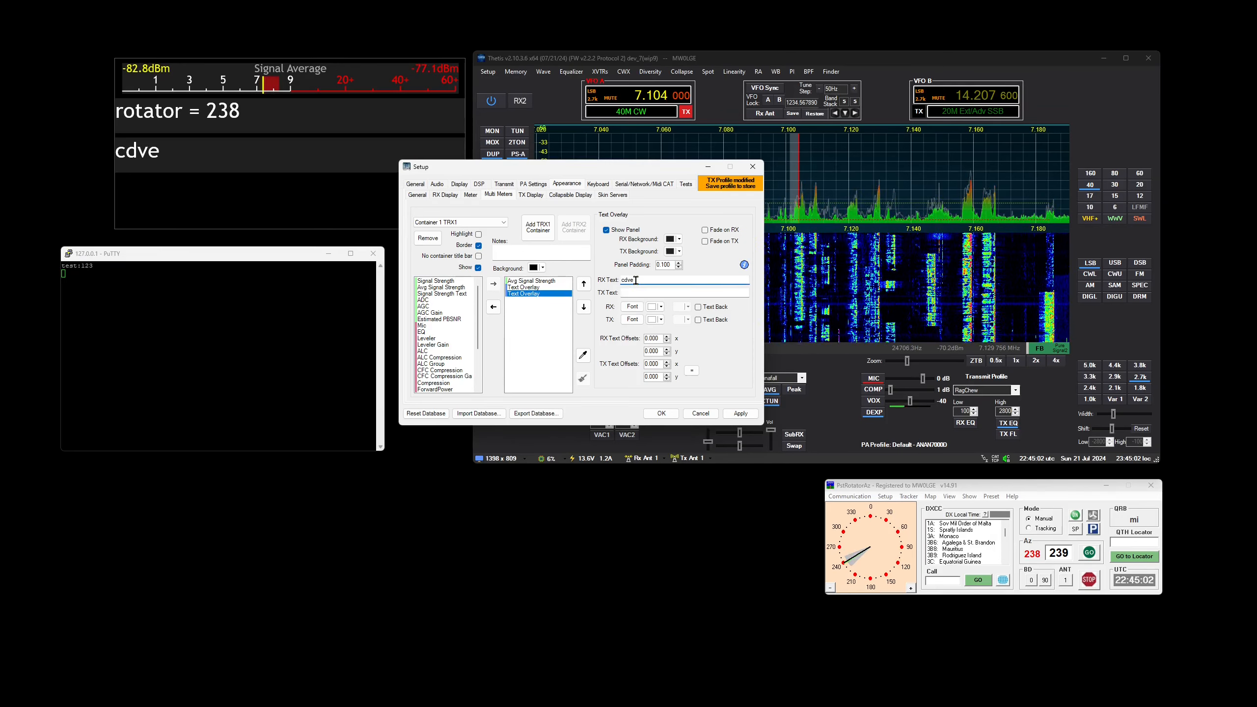
pyautogui.doubleClick(636, 281)
pyautogui.press('BackSpace')
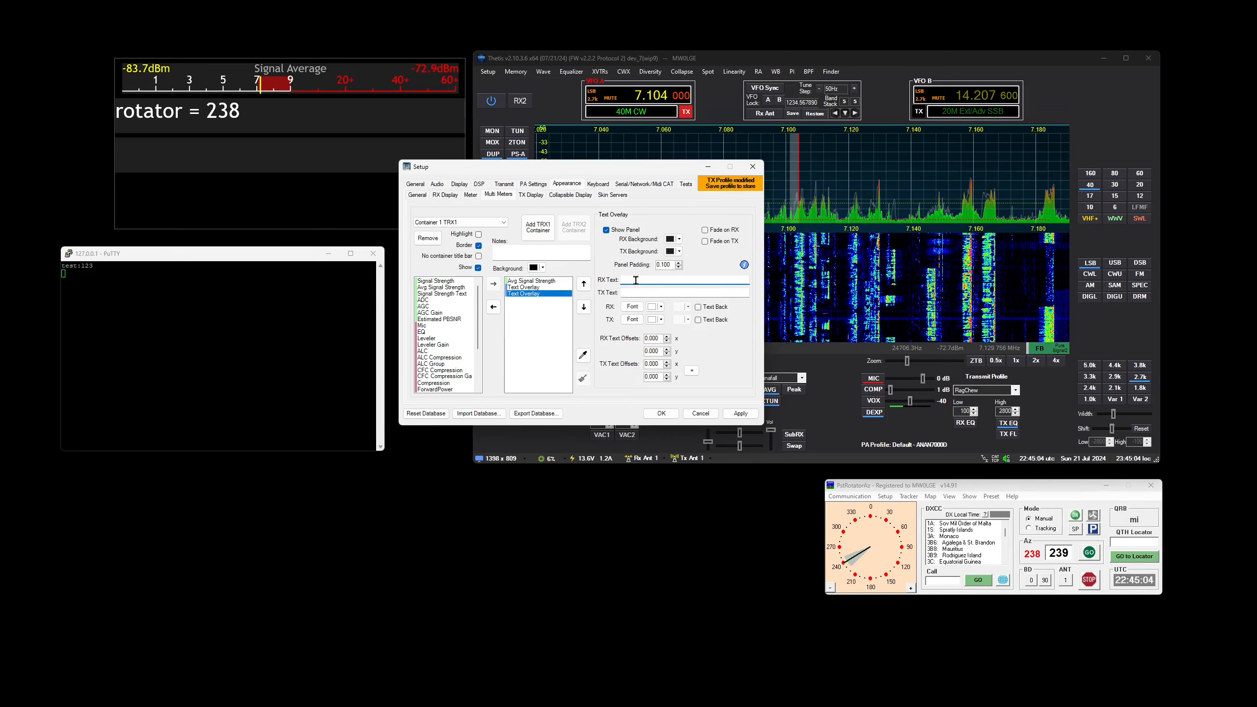
pyautogui.write('cdve.test')
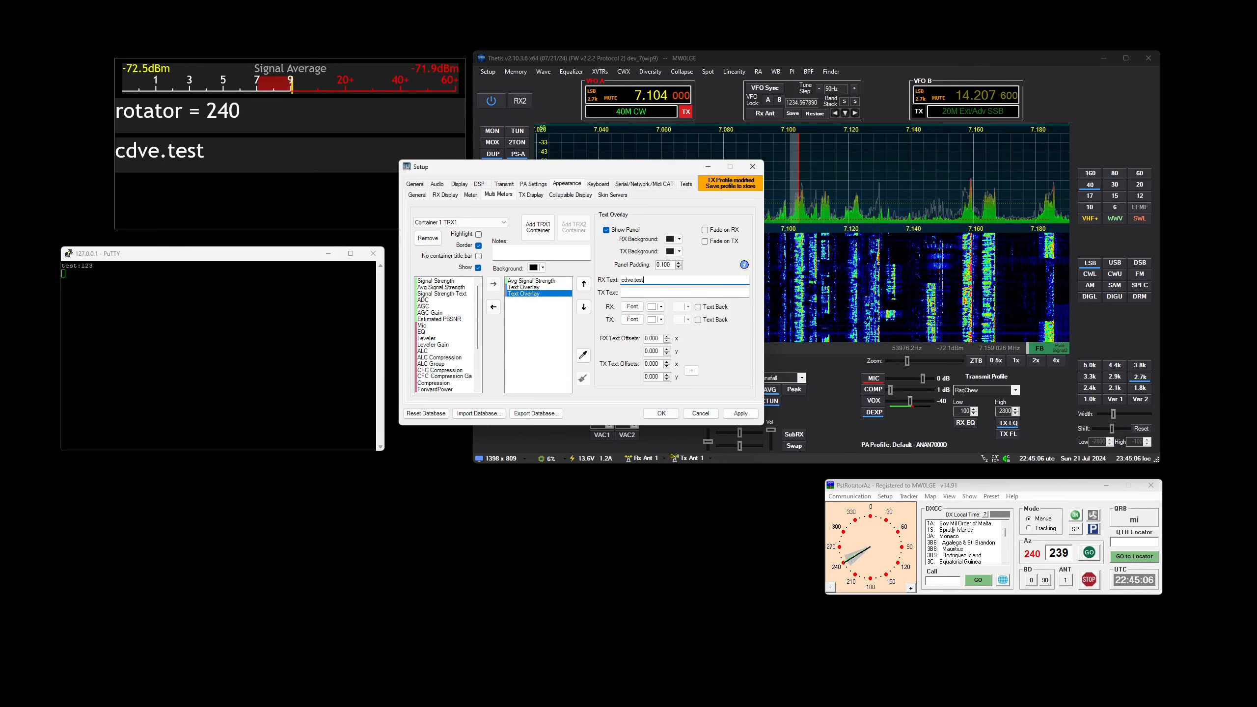
pyautogui.write('%')
pyautogui.click(624, 280)
pyautogui.write('%')
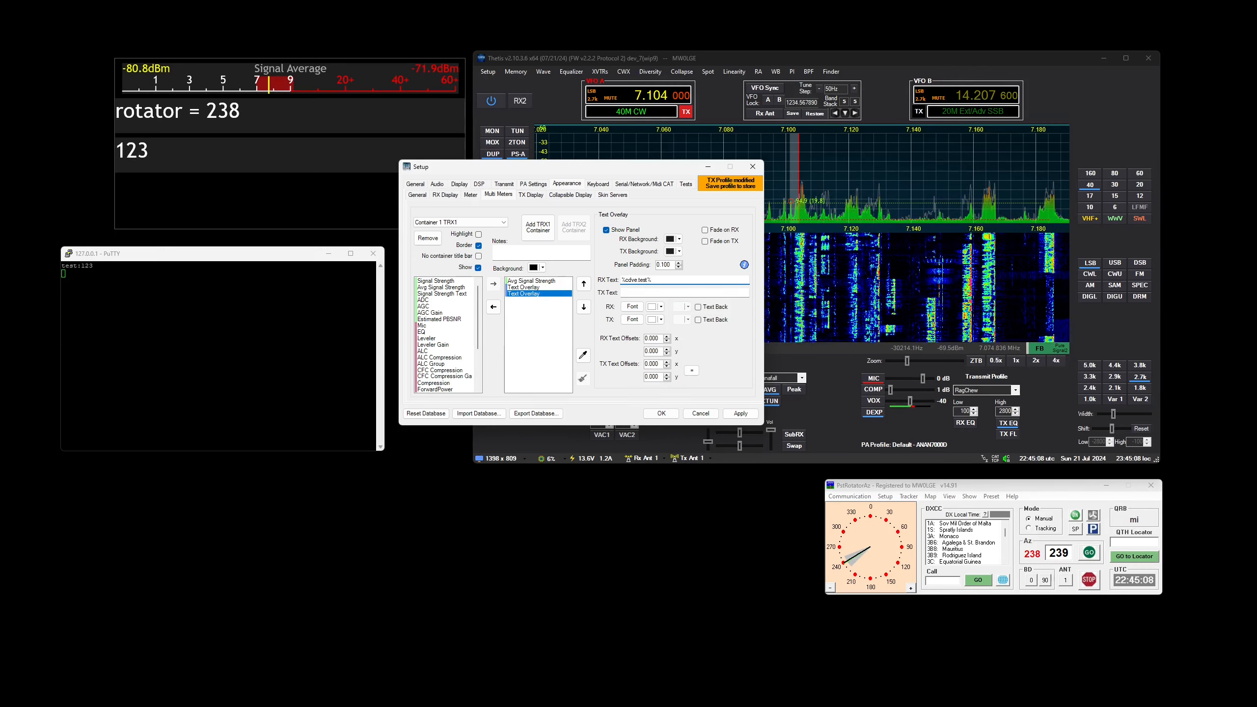
# Send test:12 and test:hello from the PuTTY terminal to update the overlay's variable
pyautogui.click(130, 294)
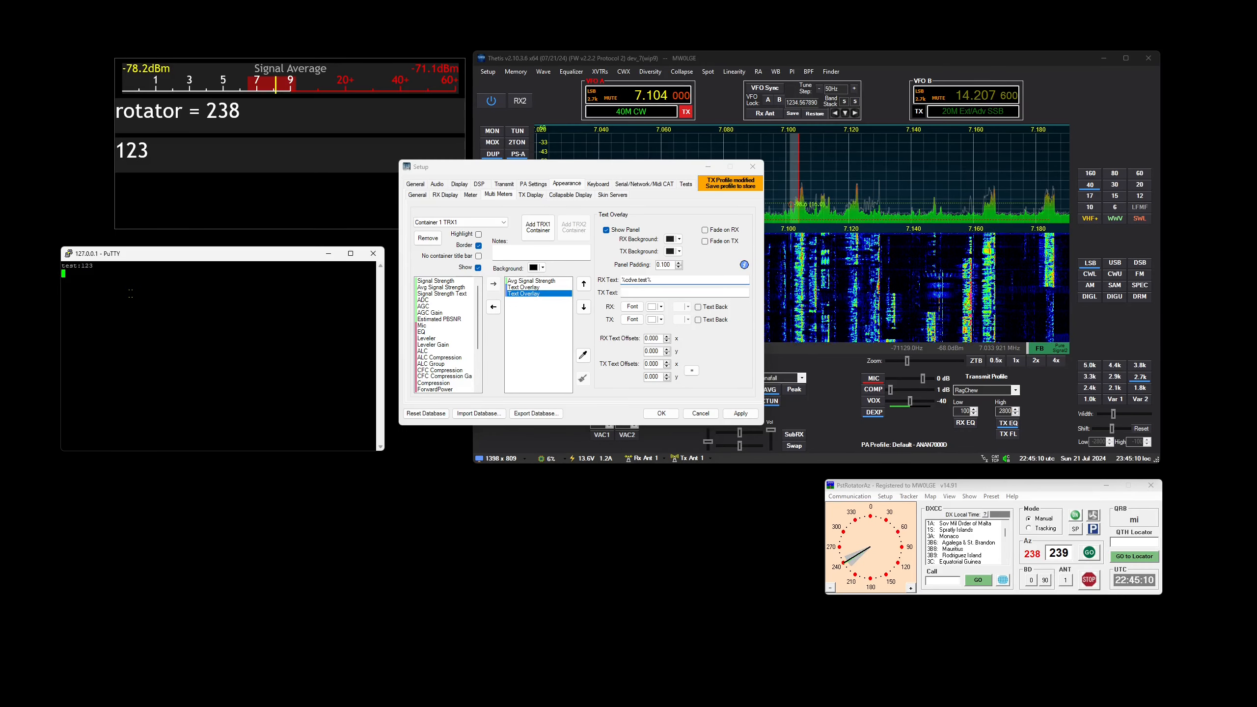
pyautogui.write('test:12')
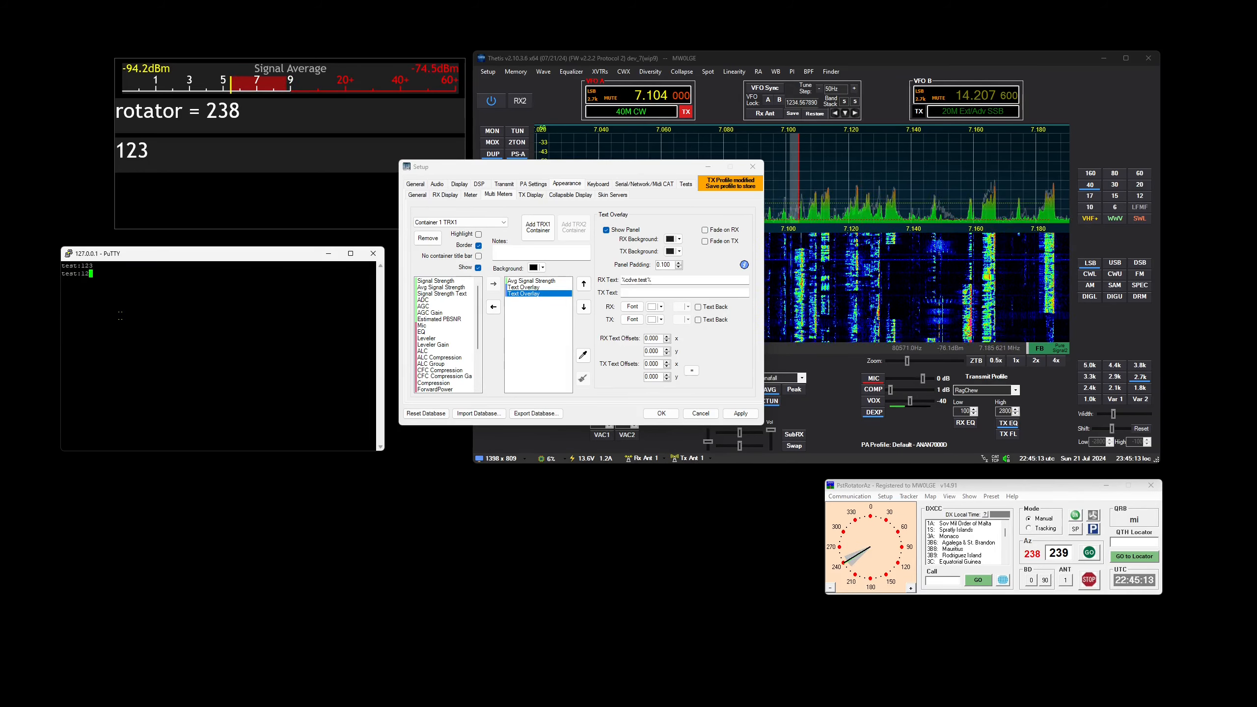
pyautogui.press('Return')
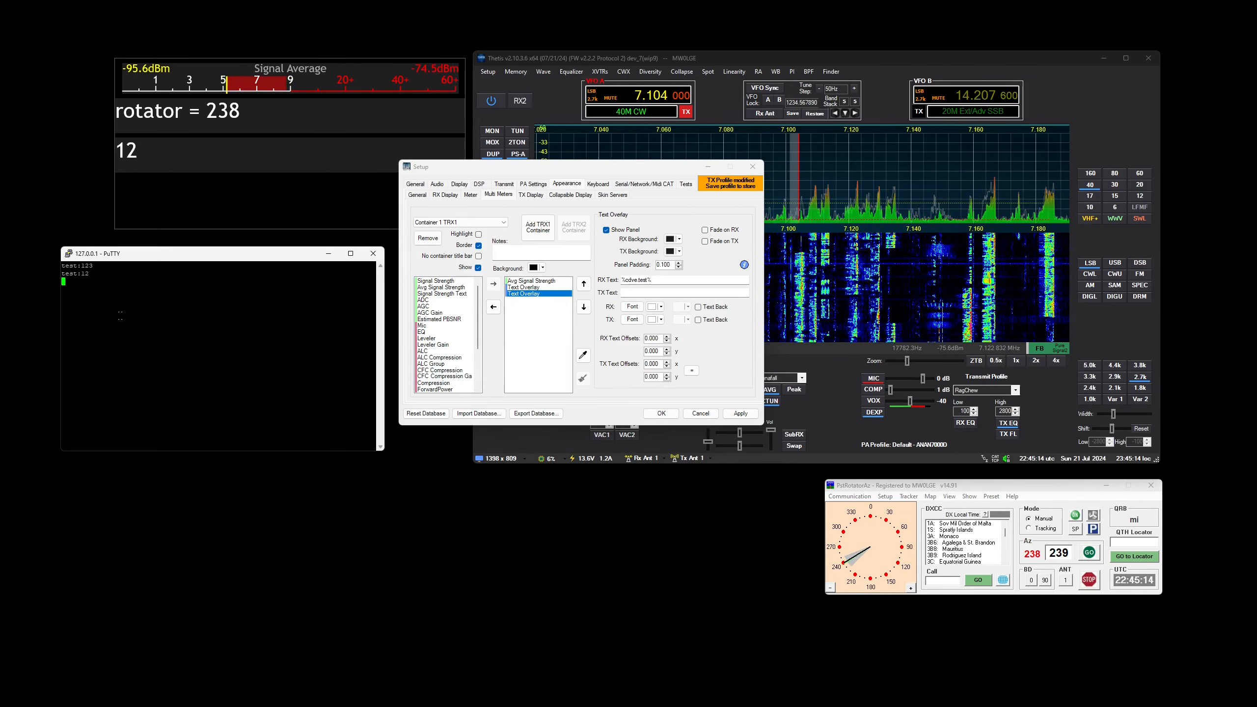
pyautogui.write('test:hello')
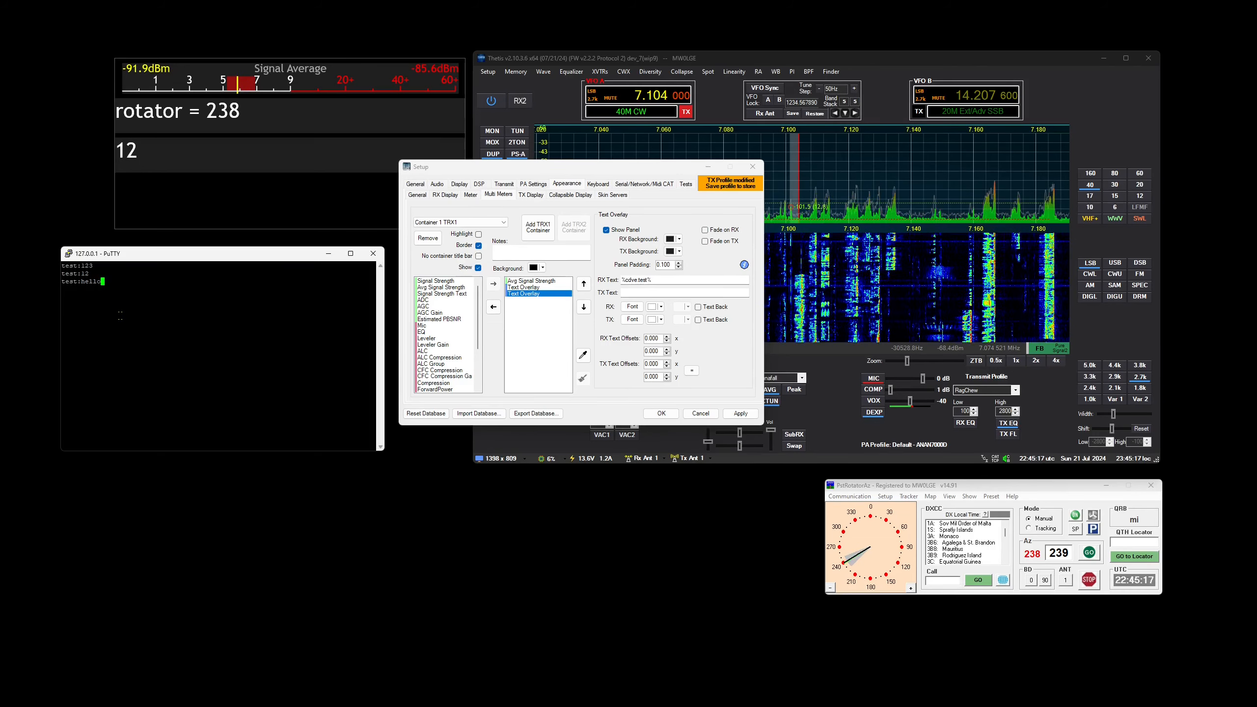
pyautogui.press('Return')
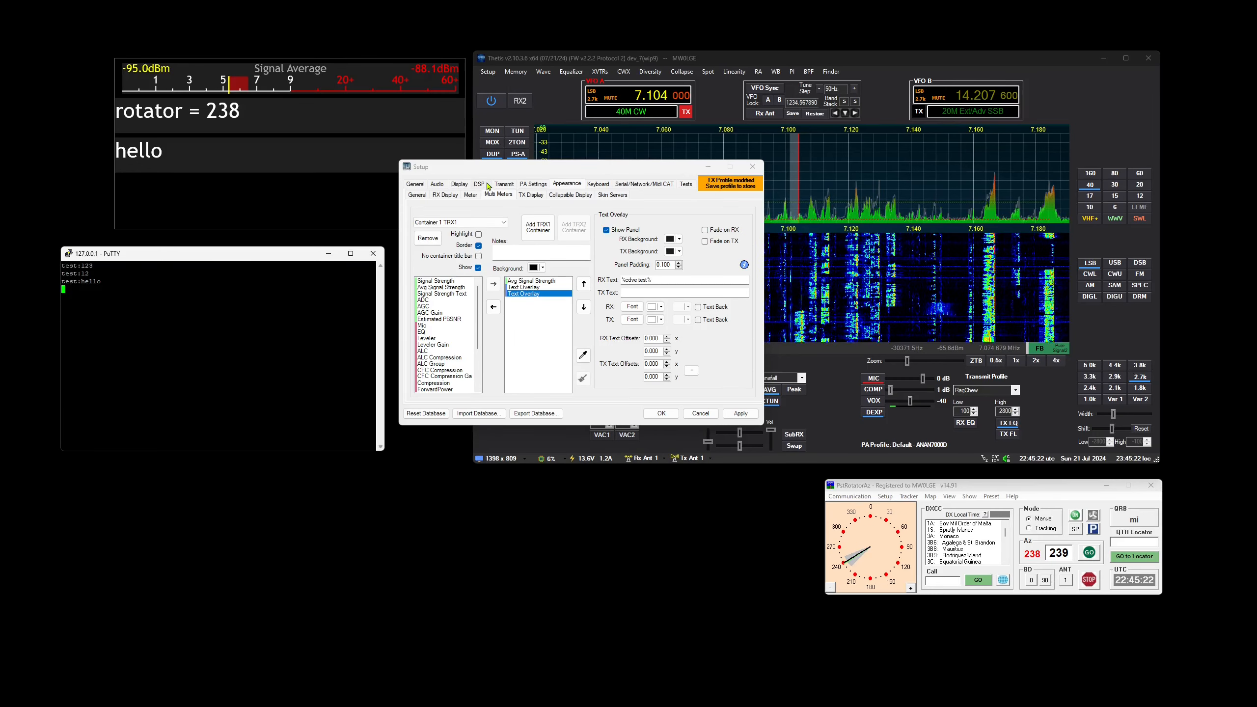
# Return to the multi-meter I/O settings and send a:12 and var1:hello from PuTTY to create two more variables
pyautogui.click(644, 184)
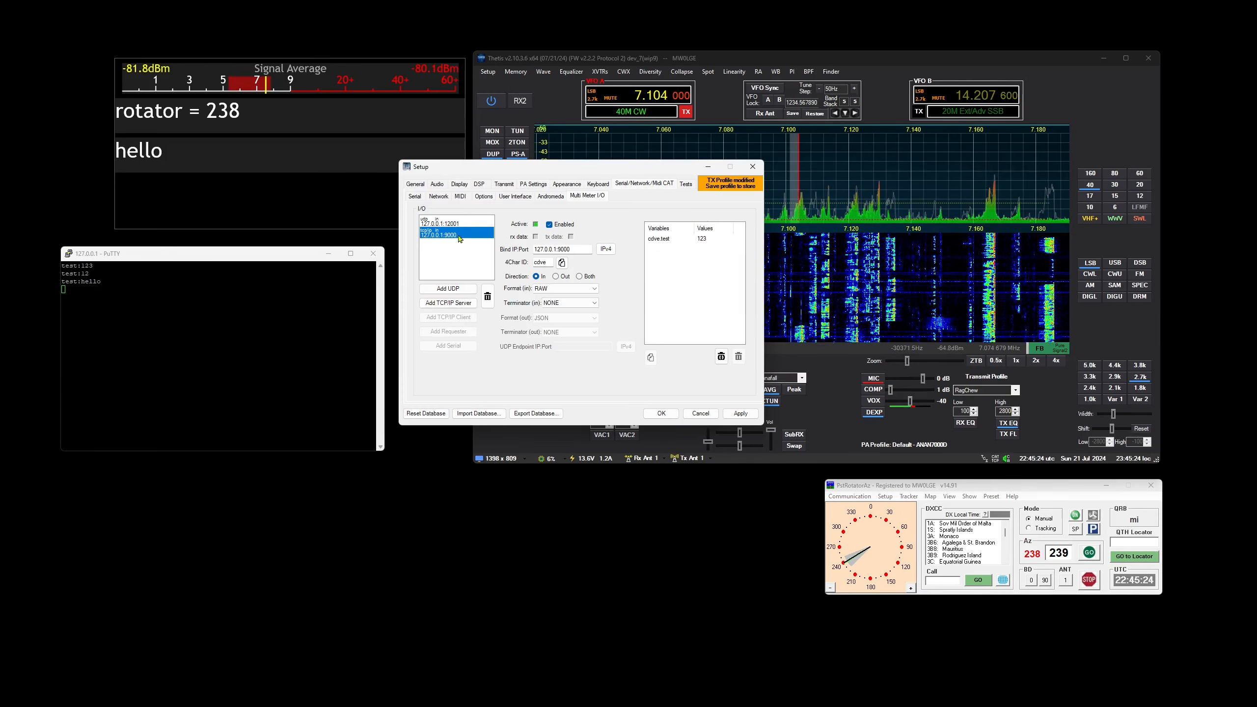
pyautogui.click(191, 326)
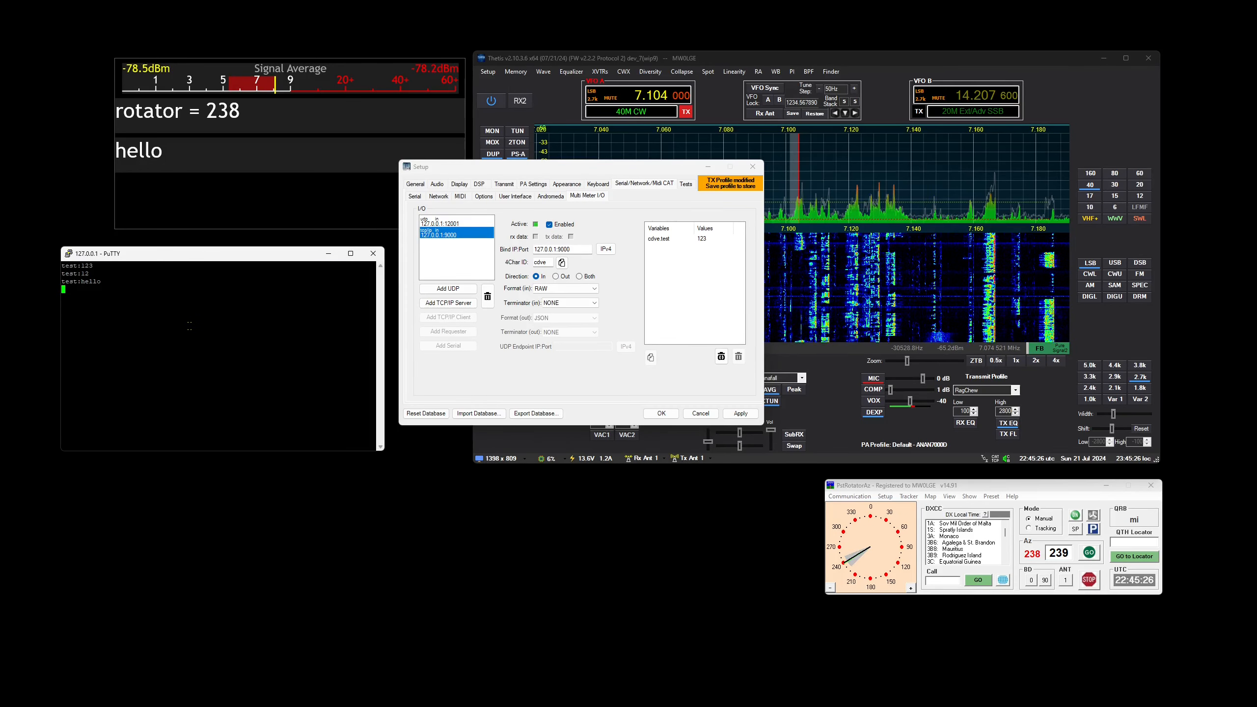
pyautogui.write('a:')
pyautogui.write('12')
pyautogui.press('Return')
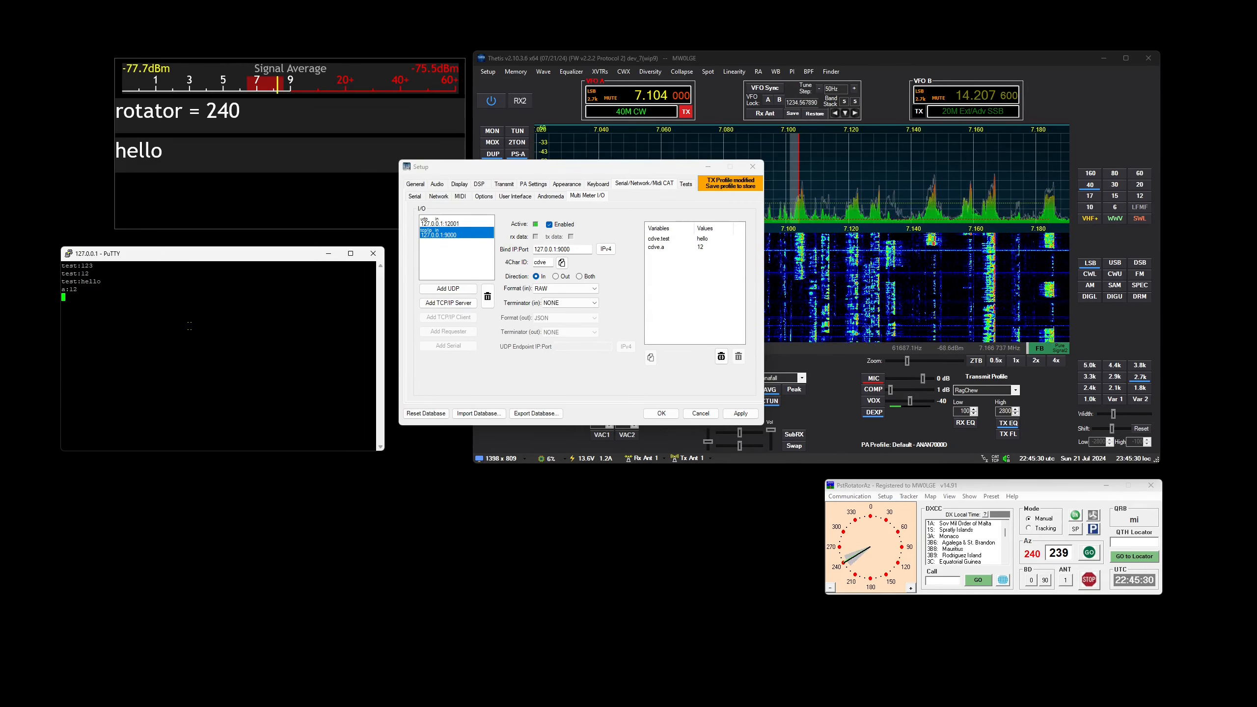
pyautogui.write('var1')
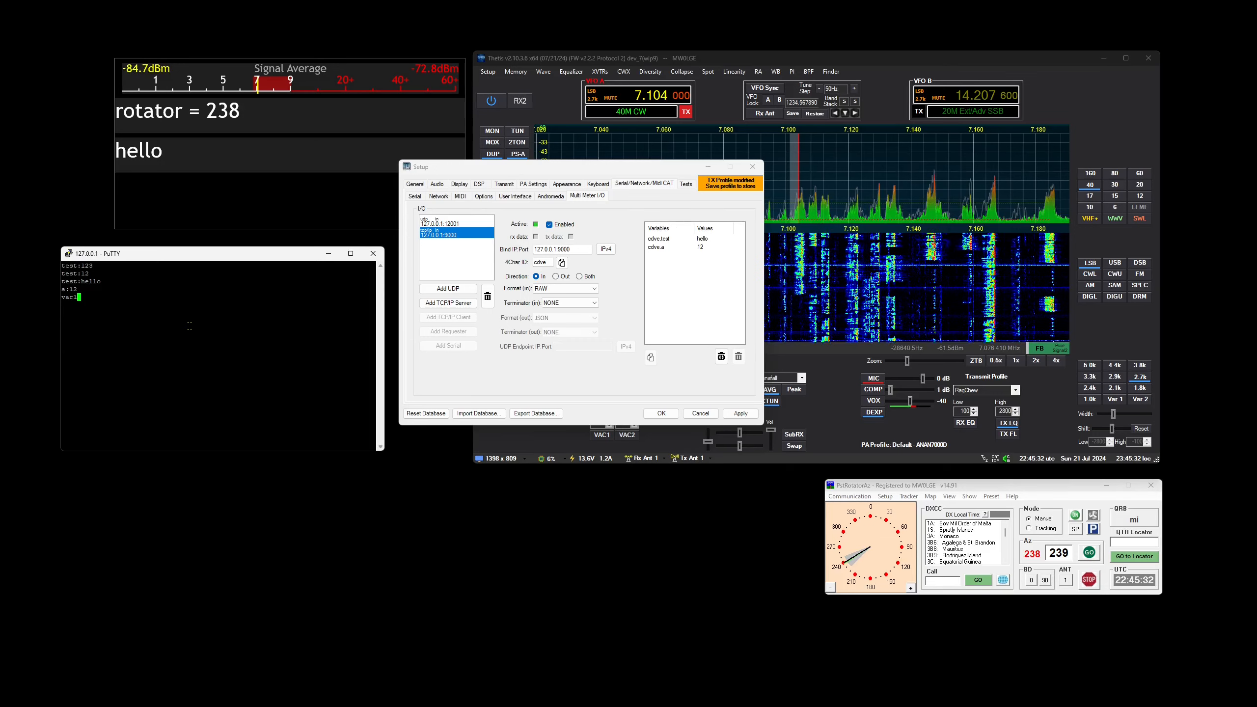
pyautogui.write(':hello')
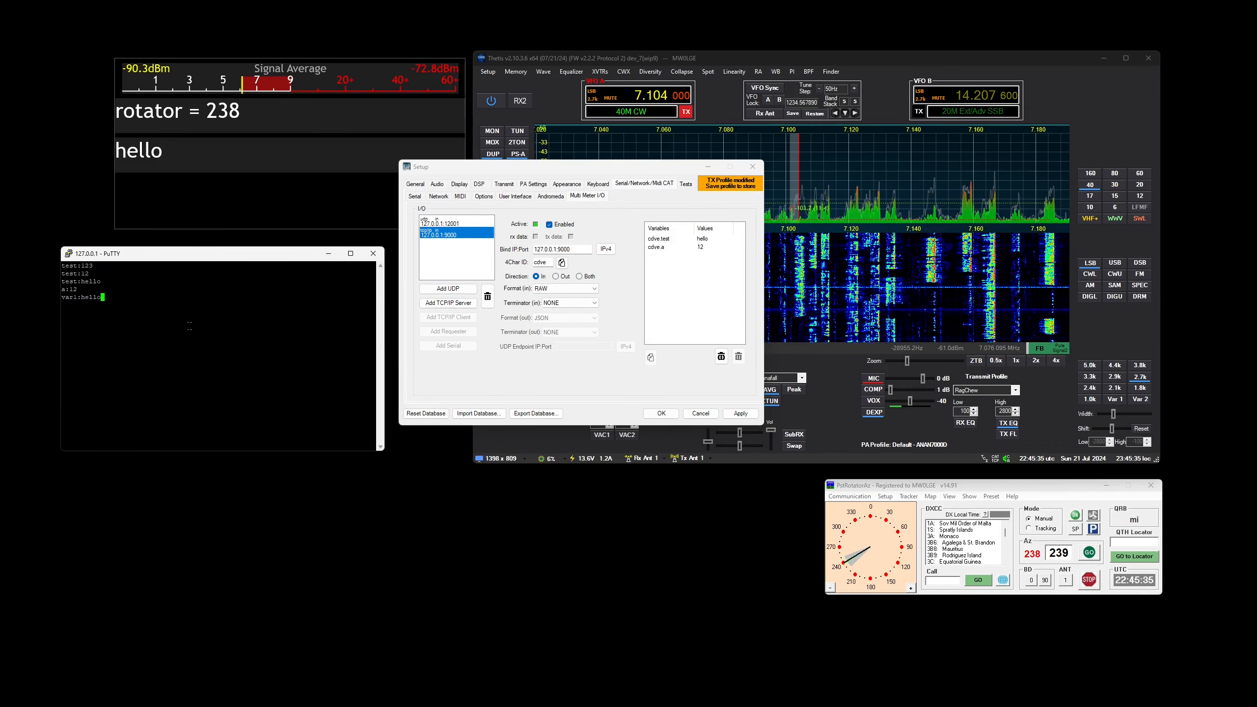
pyautogui.press('Return')
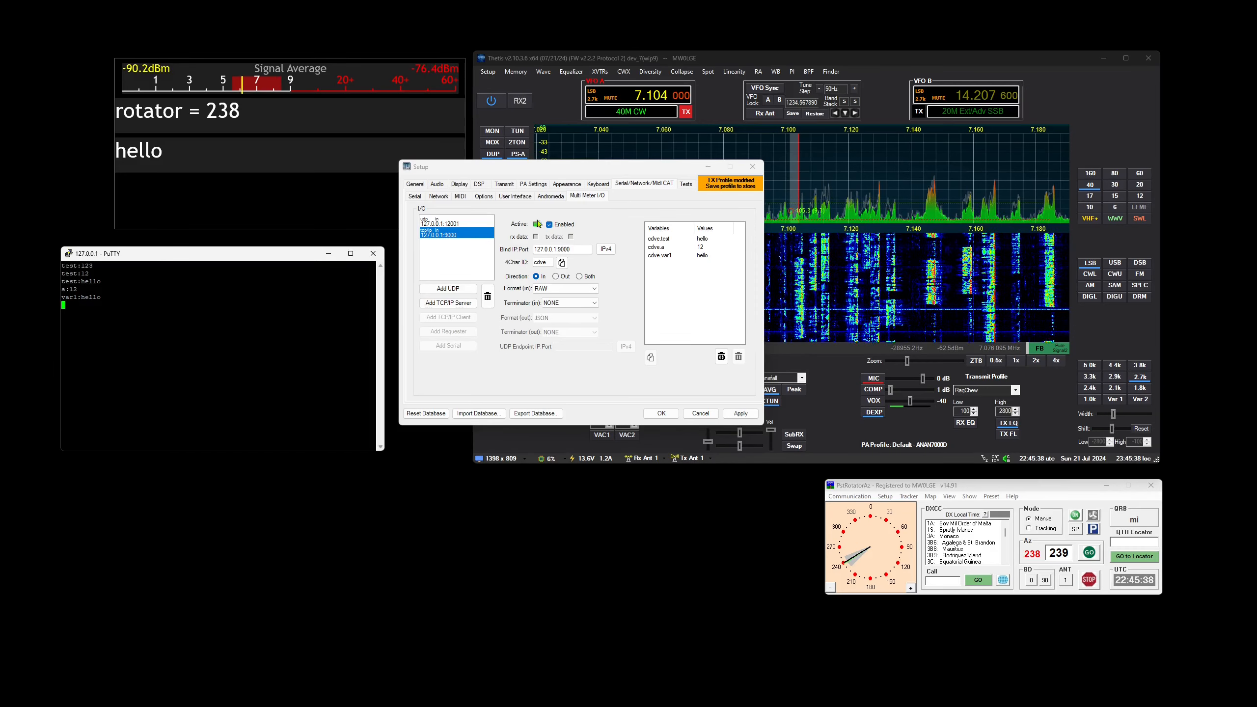
# Remove the Avg Signal Strength and both Text Overlay items from multi-meter Container 1
pyautogui.click(416, 184)
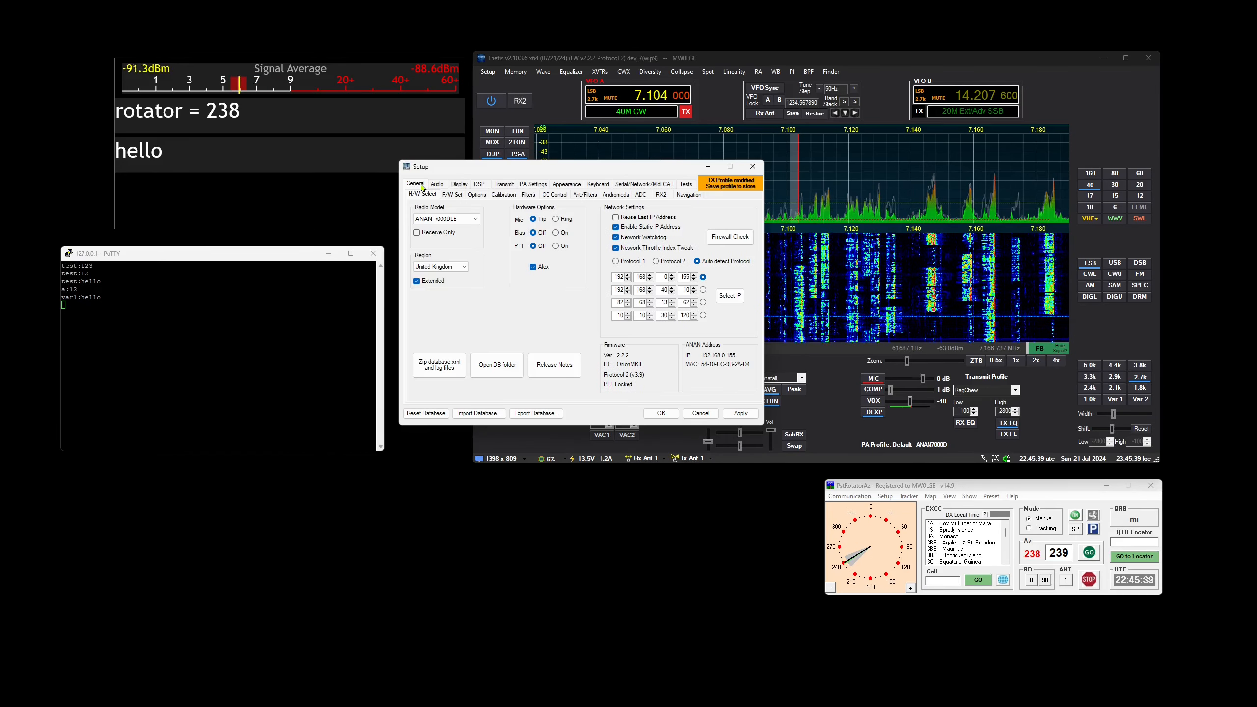
pyautogui.click(474, 196)
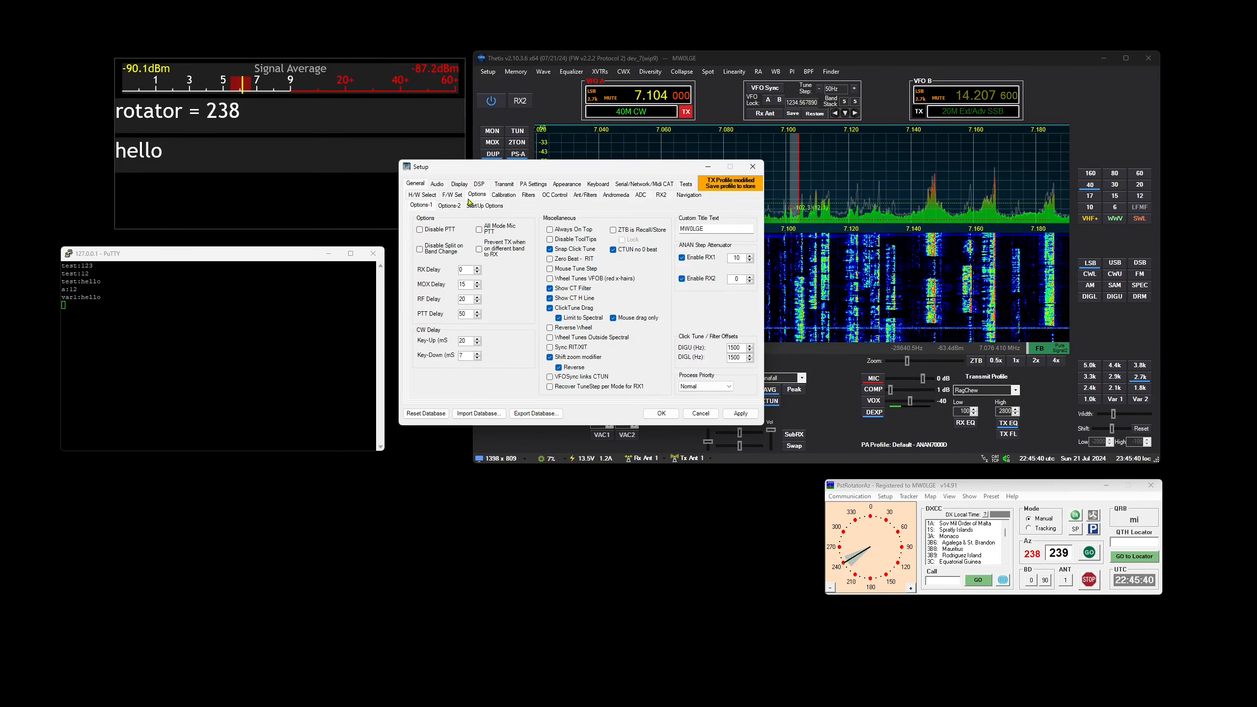
pyautogui.click(566, 184)
pyautogui.click(472, 196)
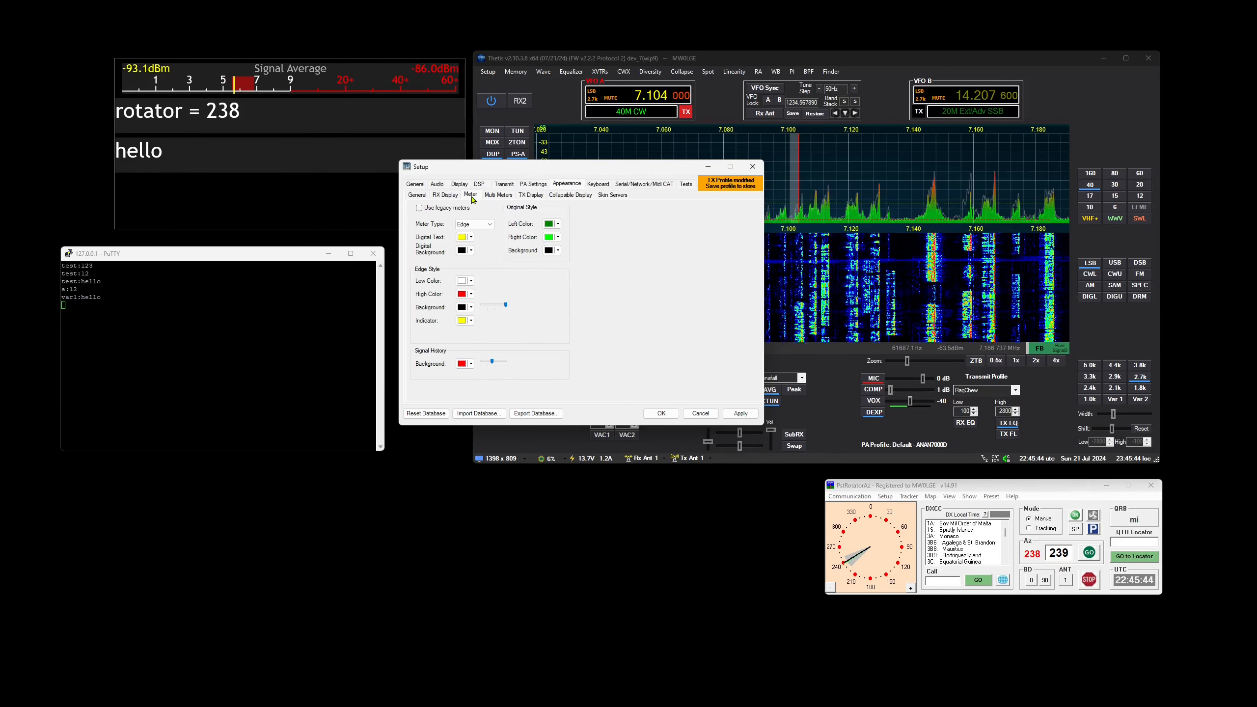
pyautogui.click(498, 194)
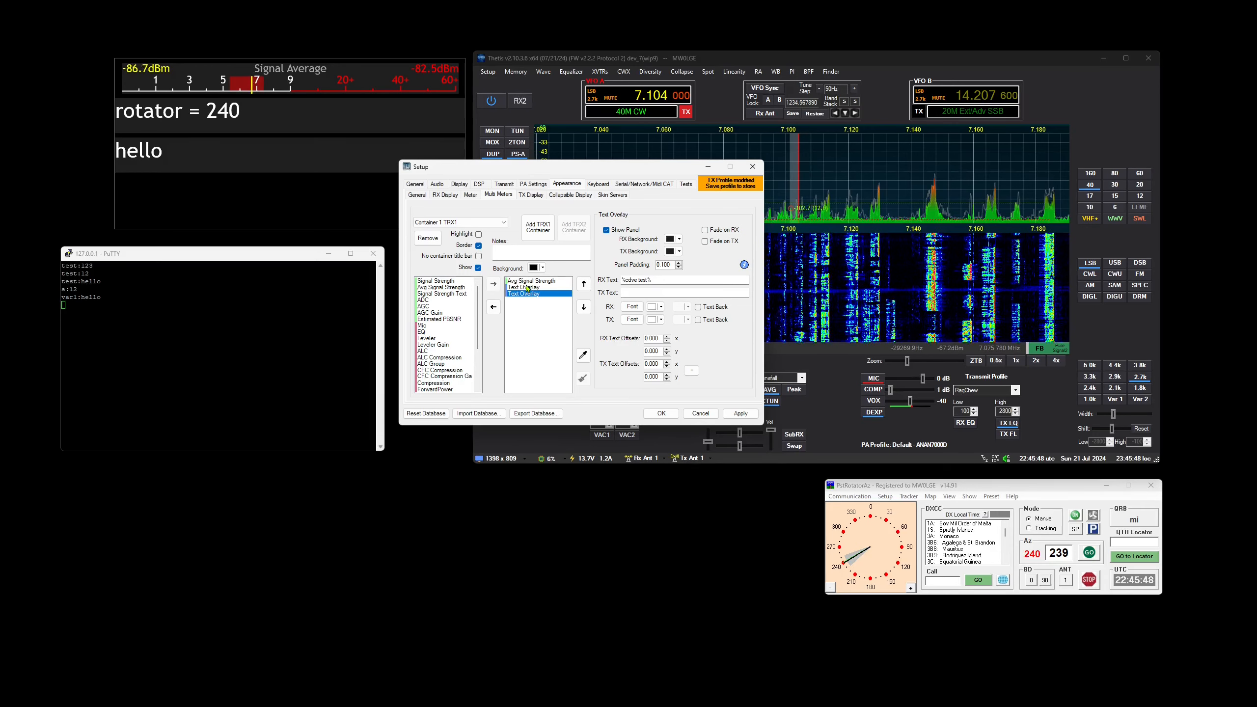
pyautogui.doubleClick(528, 283)
pyautogui.doubleClick(528, 283)
pyautogui.doubleClick(528, 283)
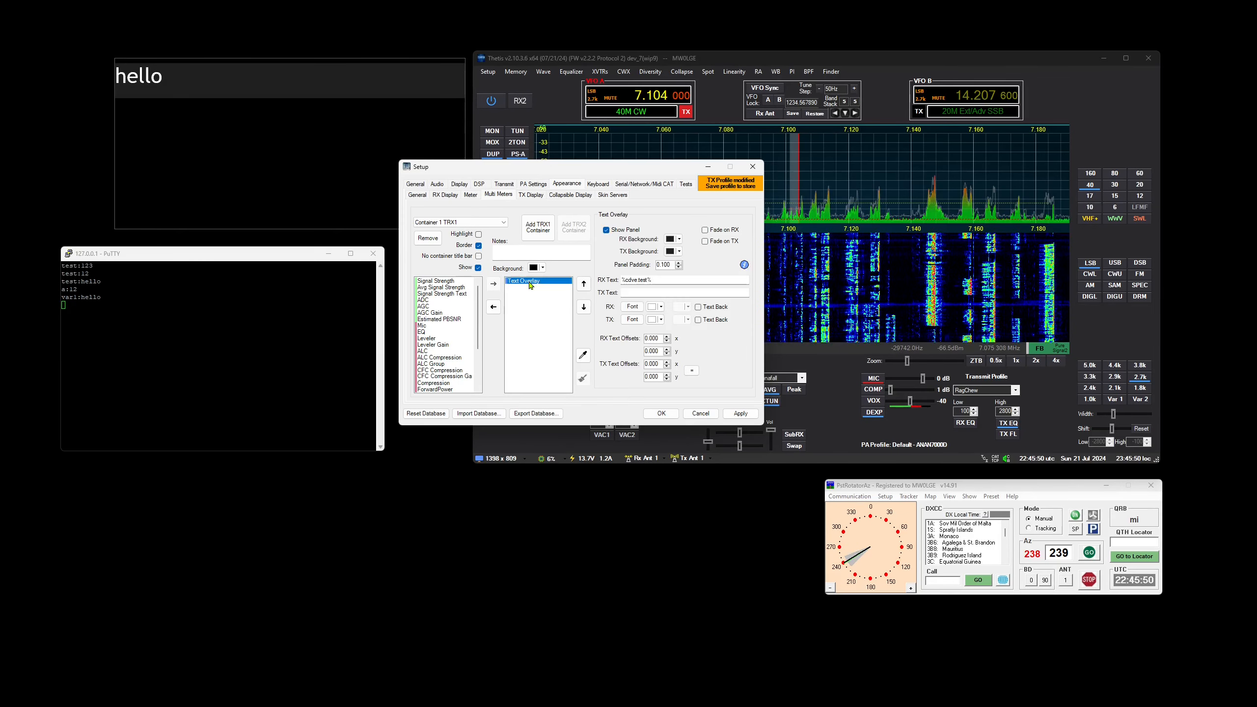
# Add four Signal Strength meters and one Avg Signal Strength meter to the container
pyautogui.doubleClick(452, 282)
pyautogui.doubleClick(449, 287)
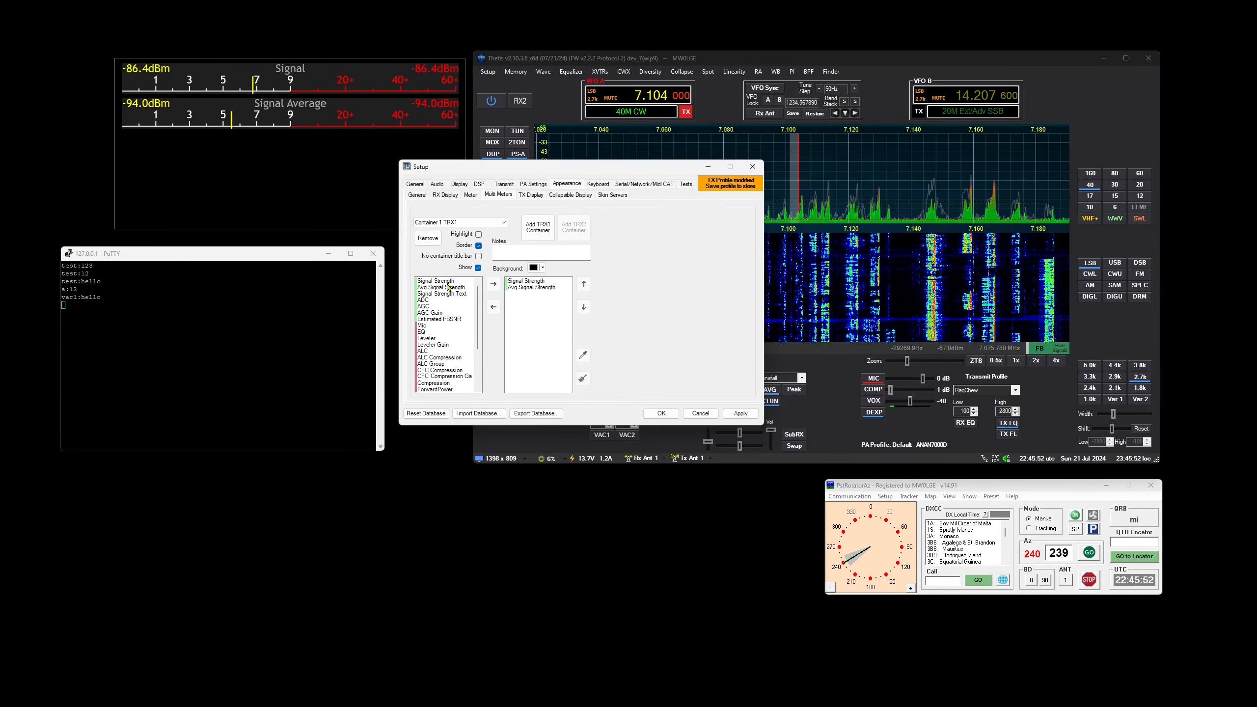
pyautogui.doubleClick(449, 281)
pyautogui.doubleClick(449, 283)
pyautogui.doubleClick(449, 282)
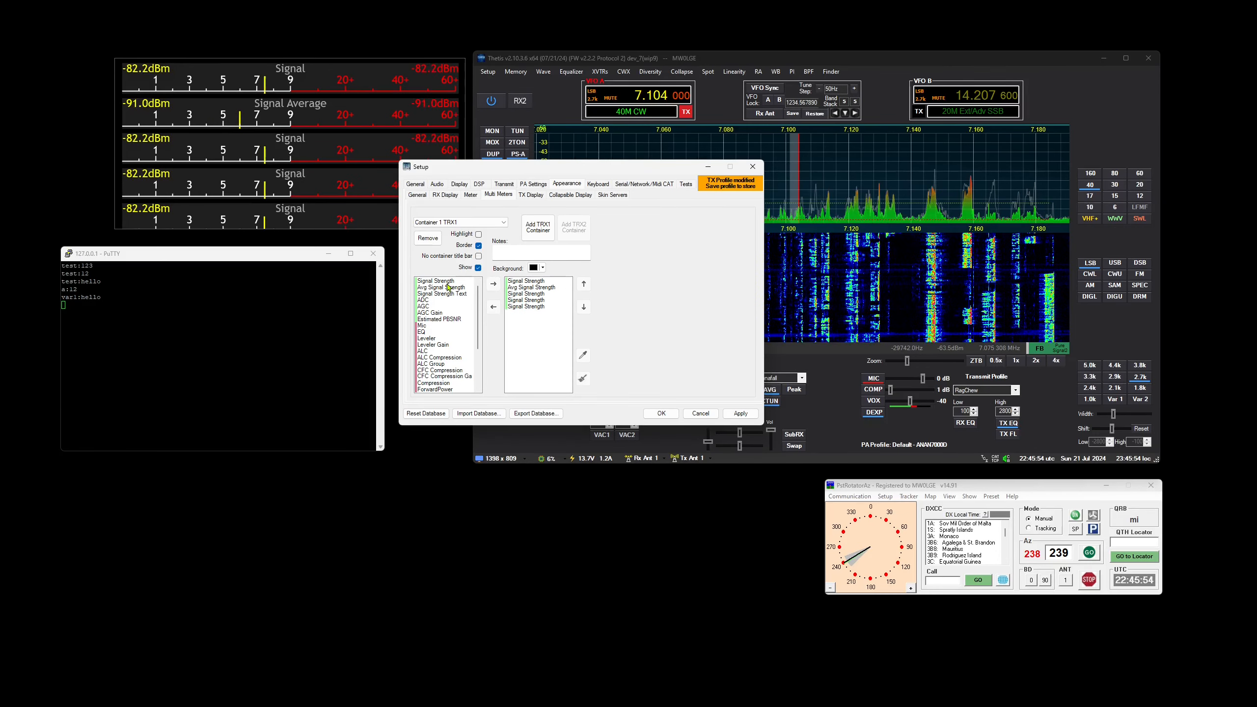
# Clear all signal meters from the container, including a single Signal Strength meter added again as a trial
pyautogui.doubleClick(543, 284)
pyautogui.doubleClick(544, 284)
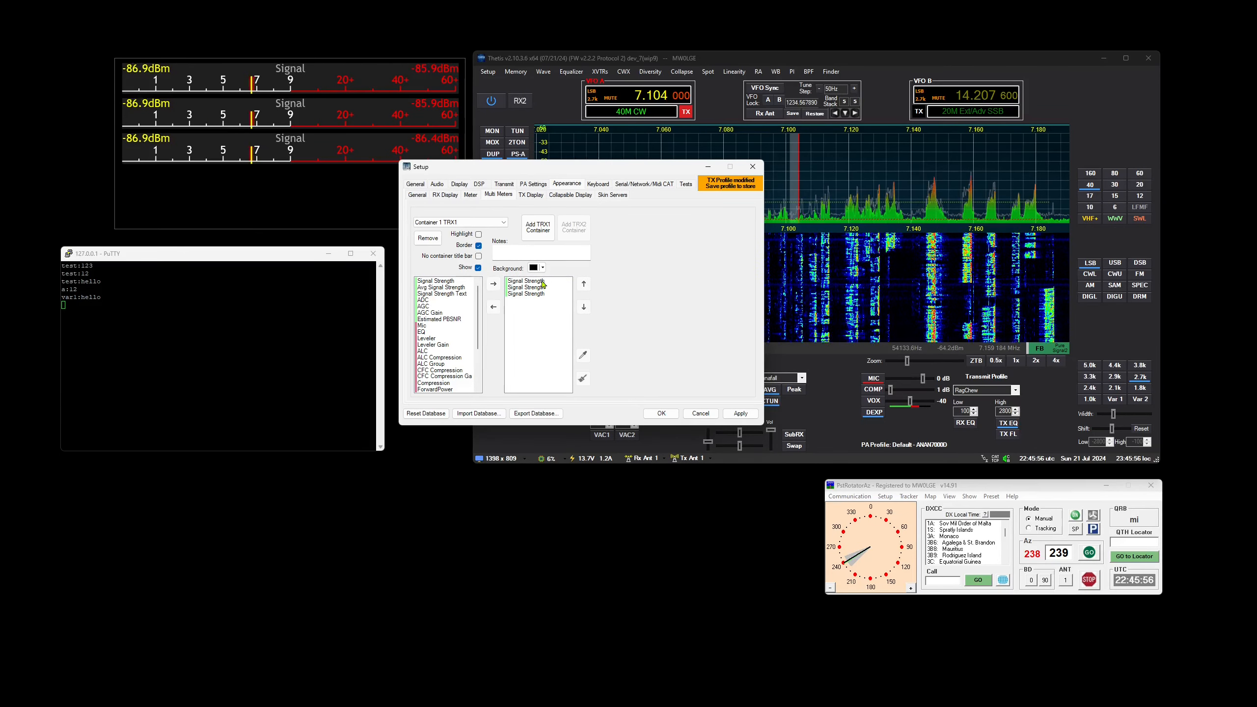
pyautogui.doubleClick(544, 284)
pyautogui.doubleClick(543, 284)
pyautogui.doubleClick(544, 284)
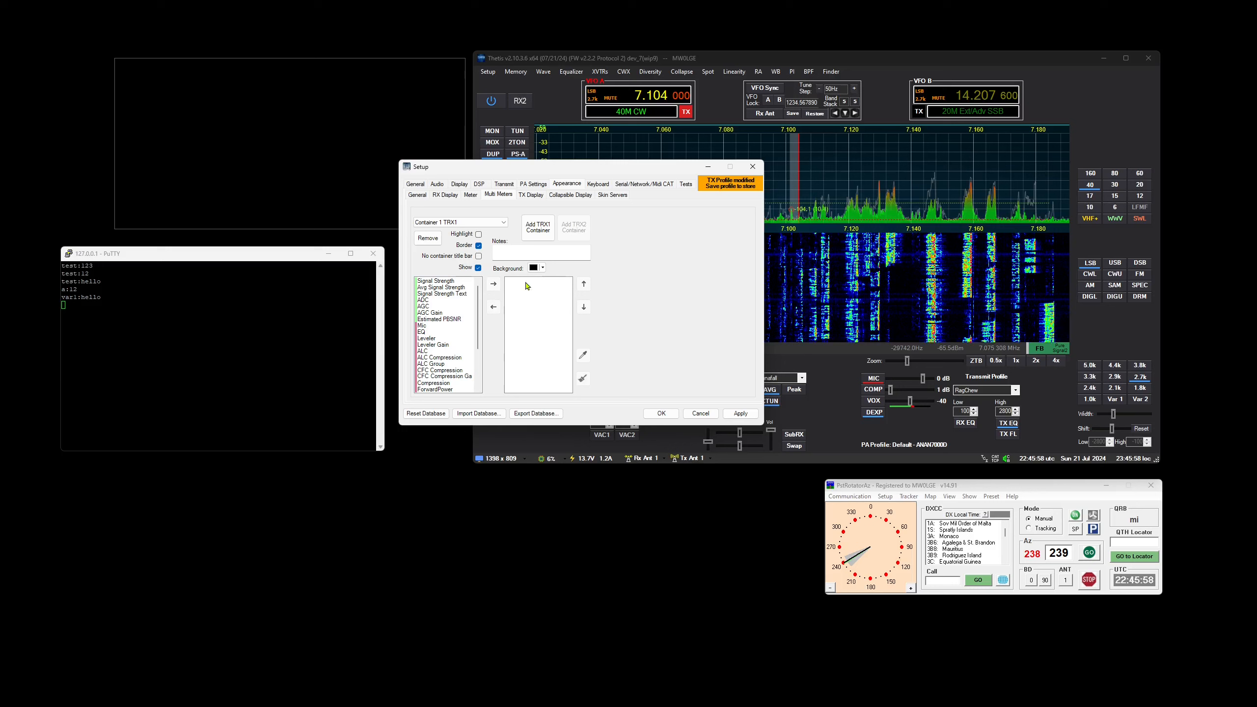
pyautogui.doubleClick(456, 282)
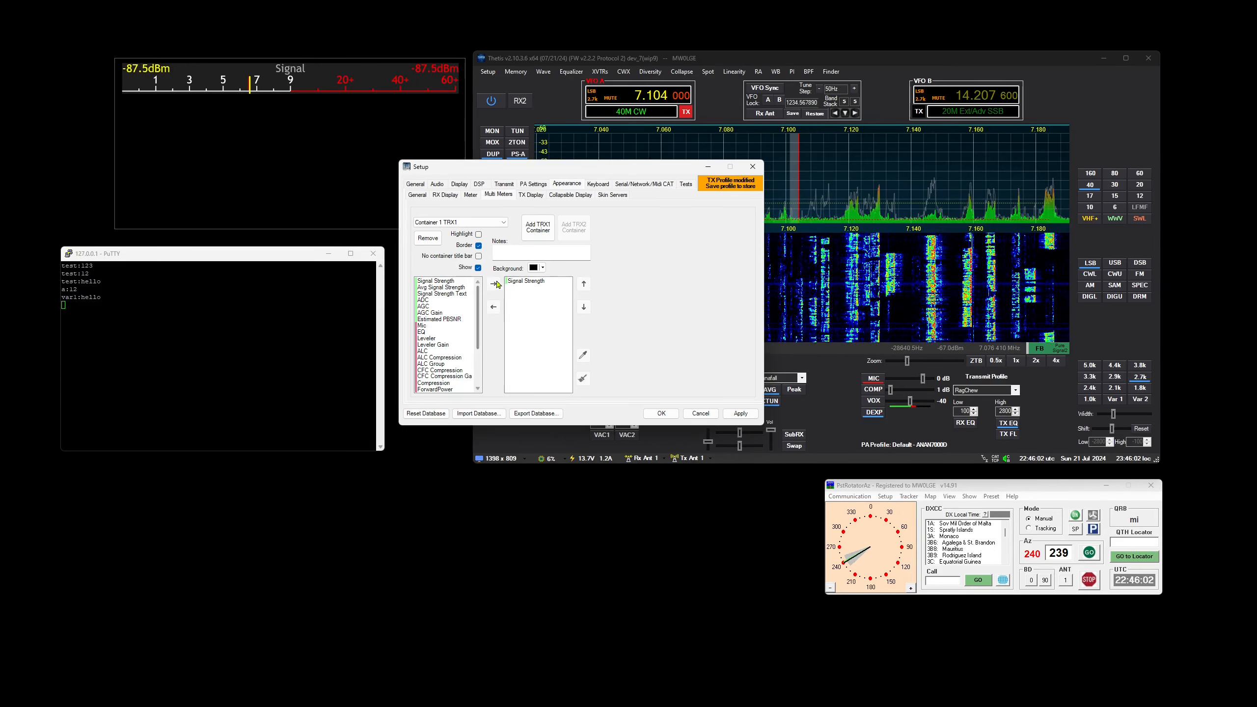
pyautogui.doubleClick(525, 282)
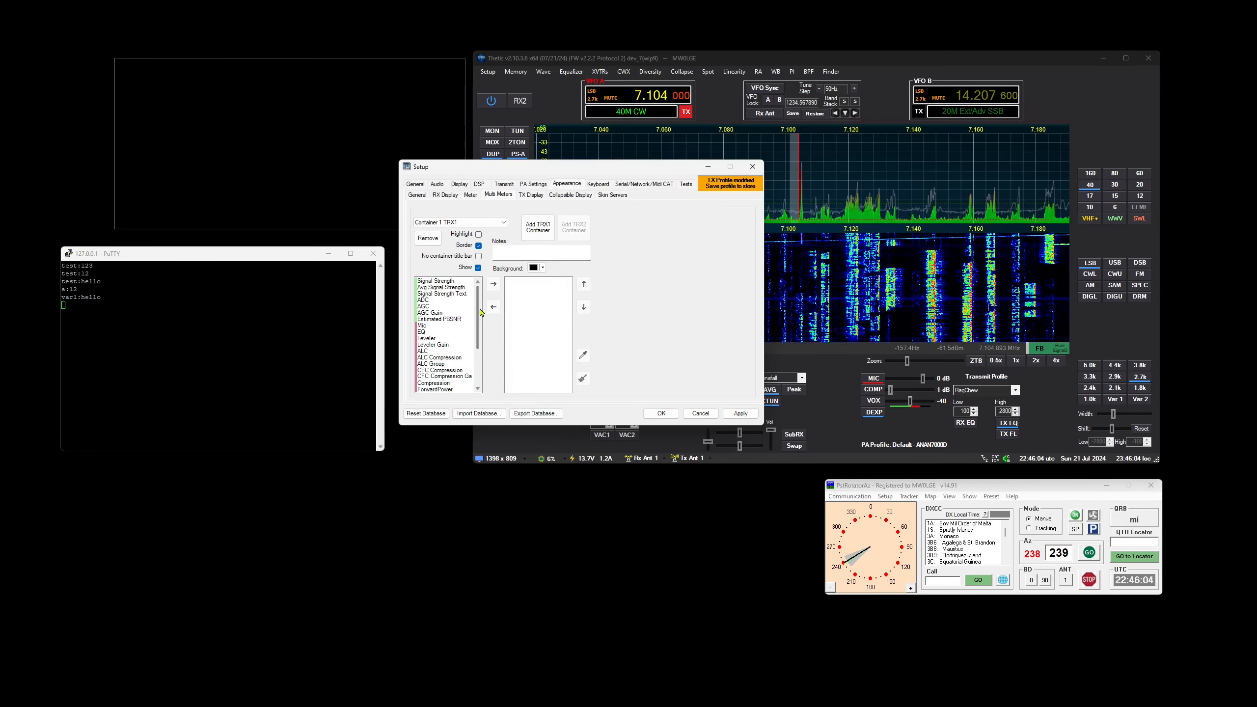
# Add the ForwardPower meter to the empty container
pyautogui.moveTo(480, 317)
pyautogui.mouseDown()
pyautogui.moveTo(480, 366)
pyautogui.moveTo(478, 329)
pyautogui.mouseUp()
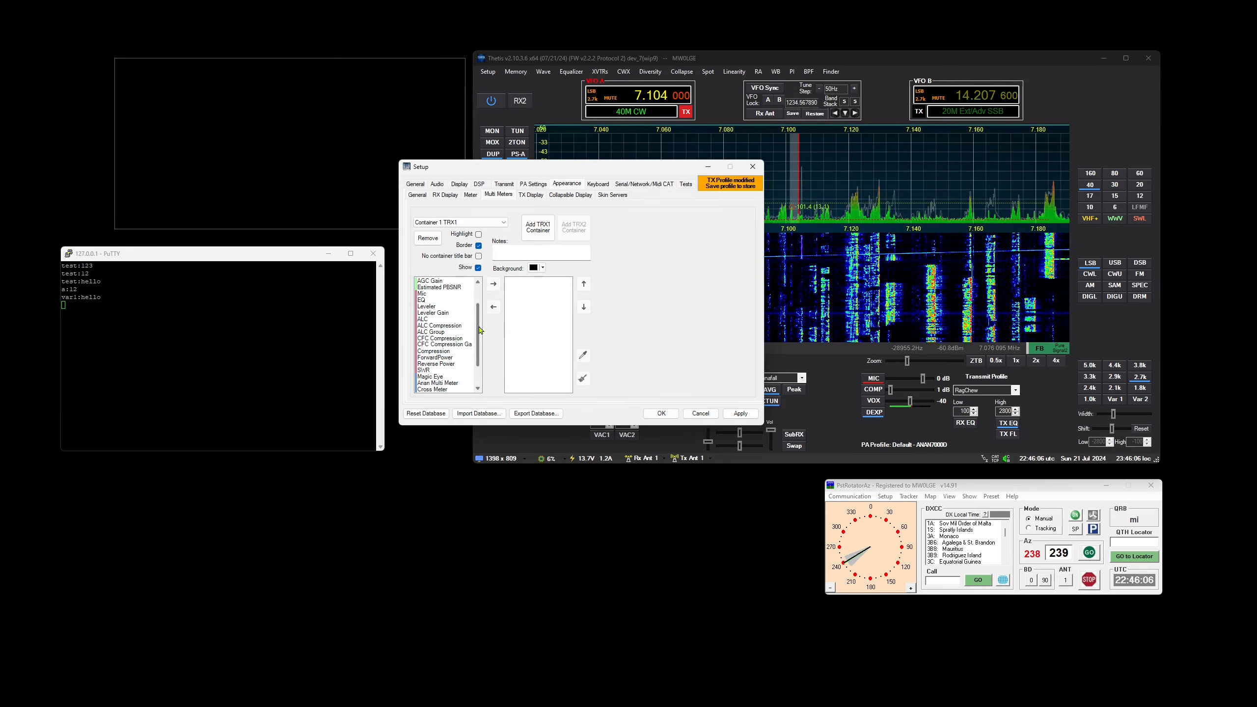
pyautogui.doubleClick(435, 357)
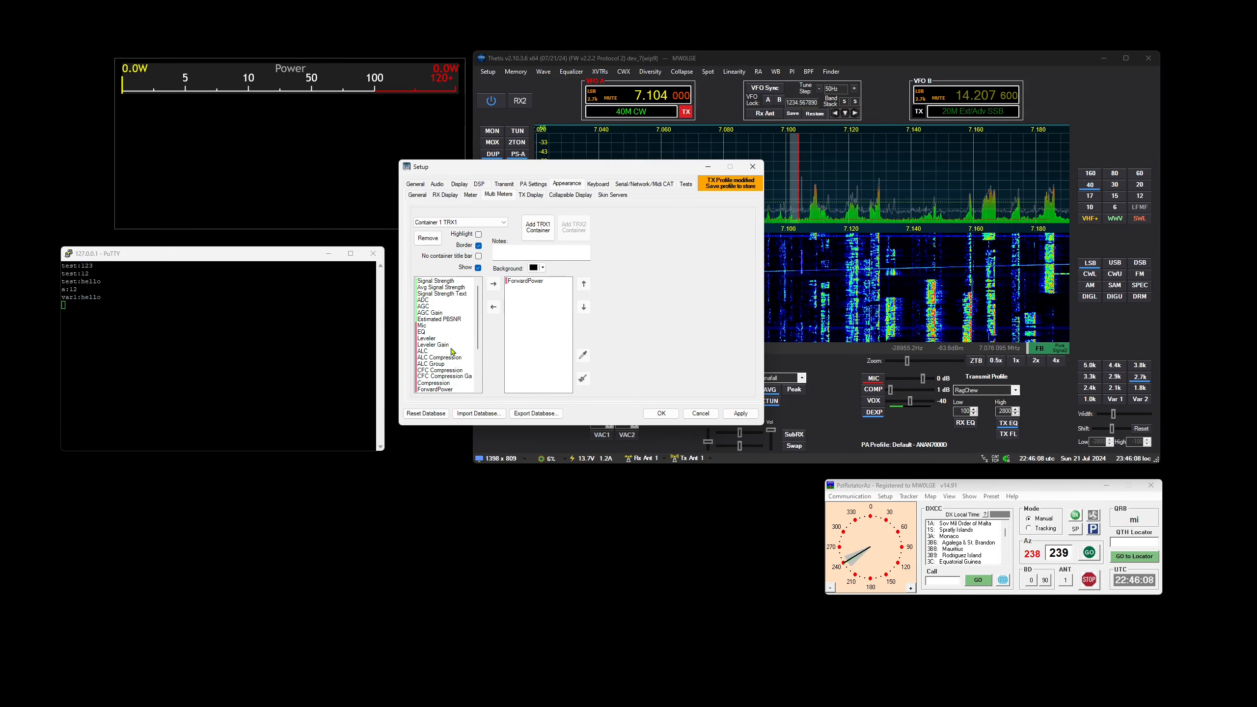
# Add a second ForwardPower meter to multi-meter Container 1
pyautogui.scroll(-1, 454, 331)
pyautogui.doubleClick(441, 351)
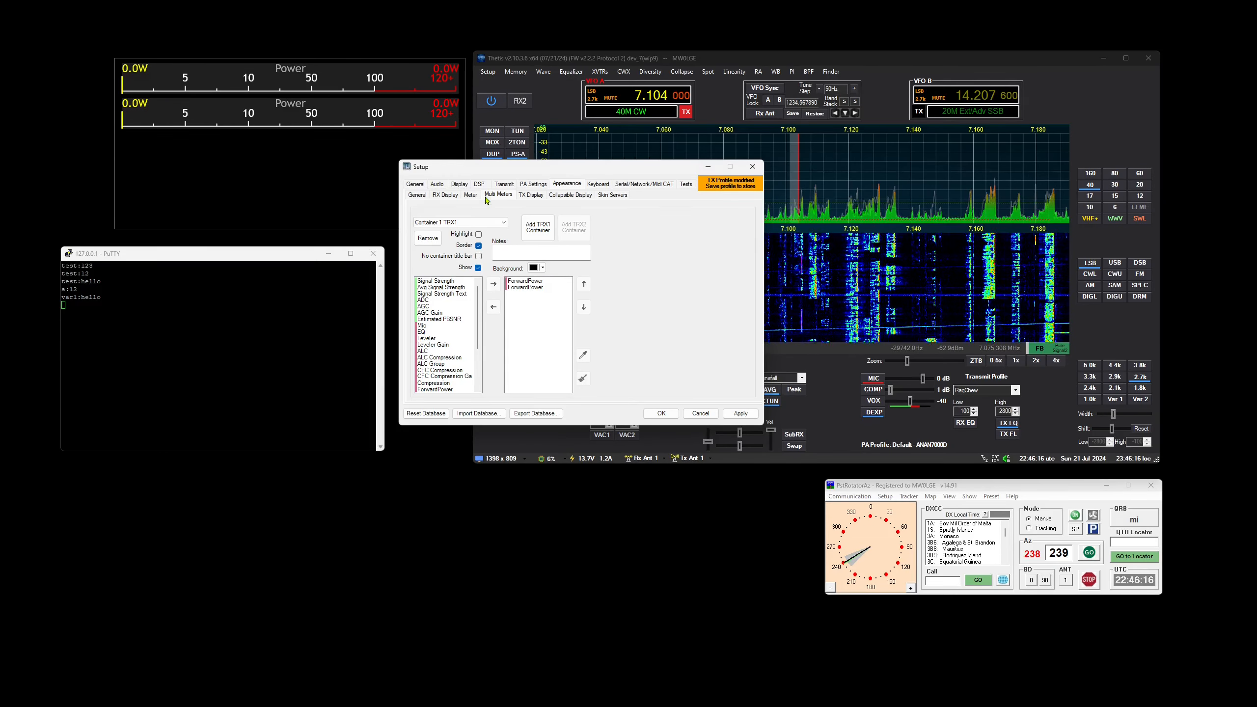
# Show the Multi Meter I/O variables for 127.0.0.1:9000 and send pwr:50 from the PuTTY session
pyautogui.click(653, 186)
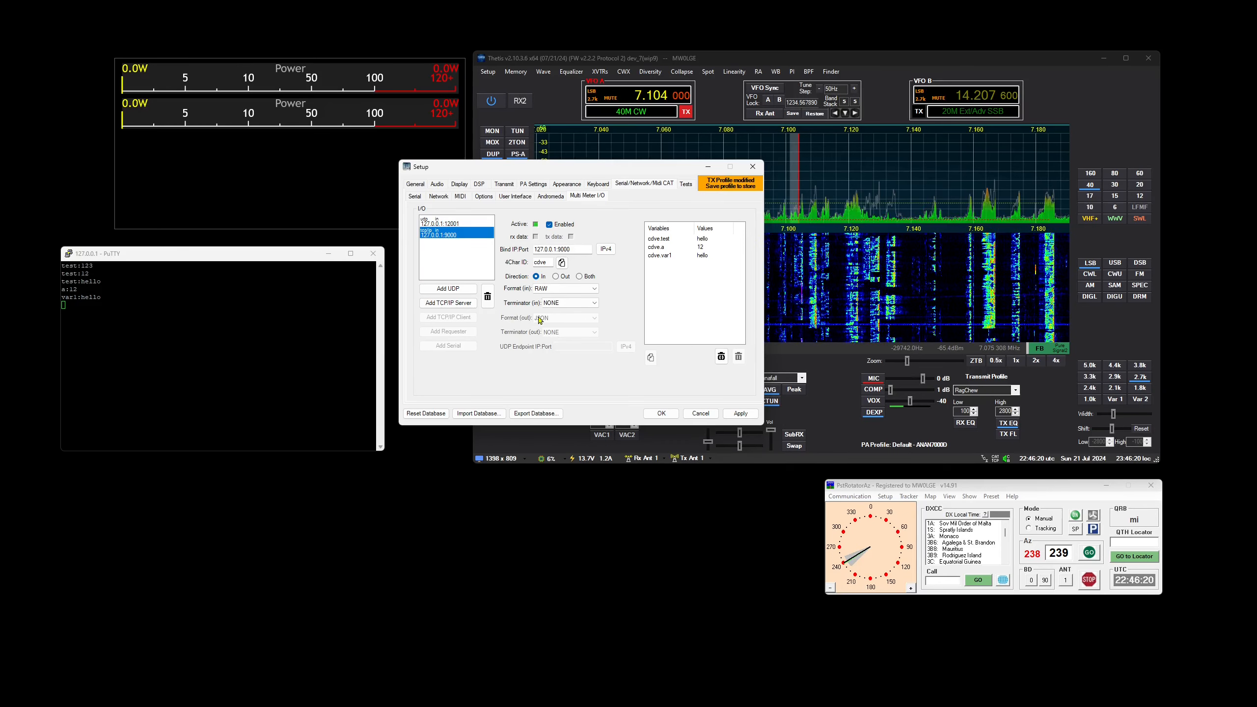
pyautogui.hotkey('alt', 'Tab')
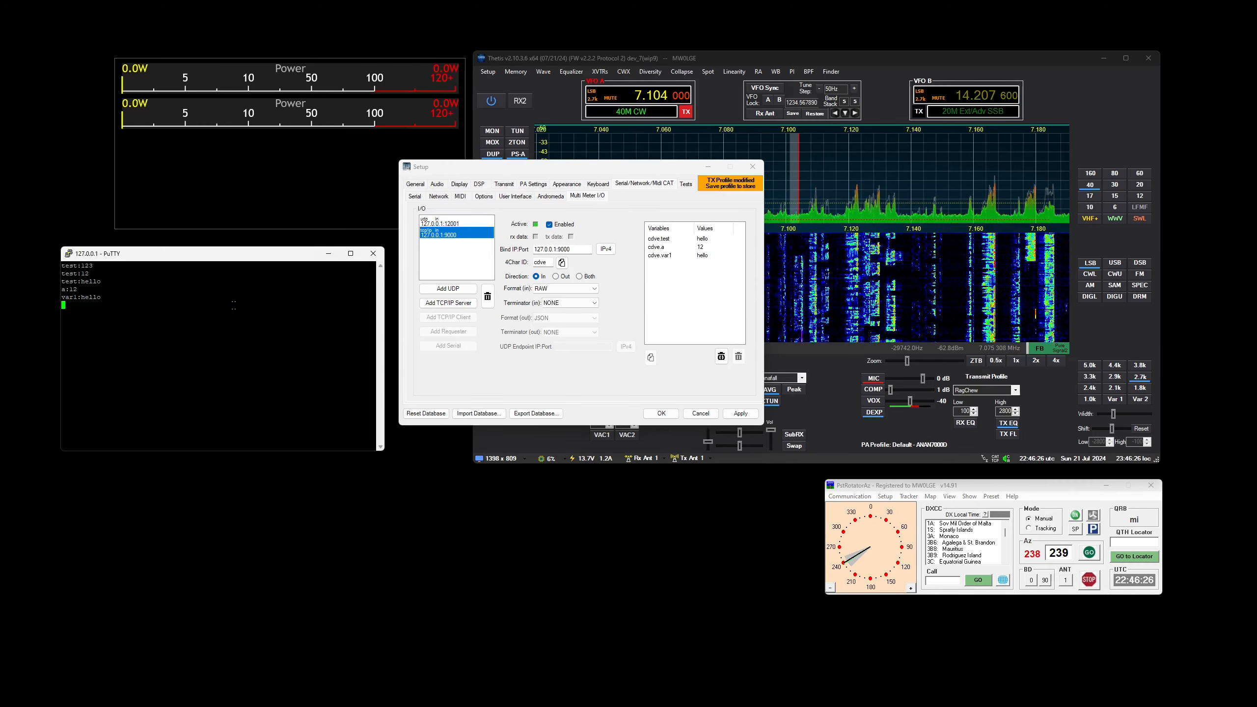
pyautogui.write('pwr')
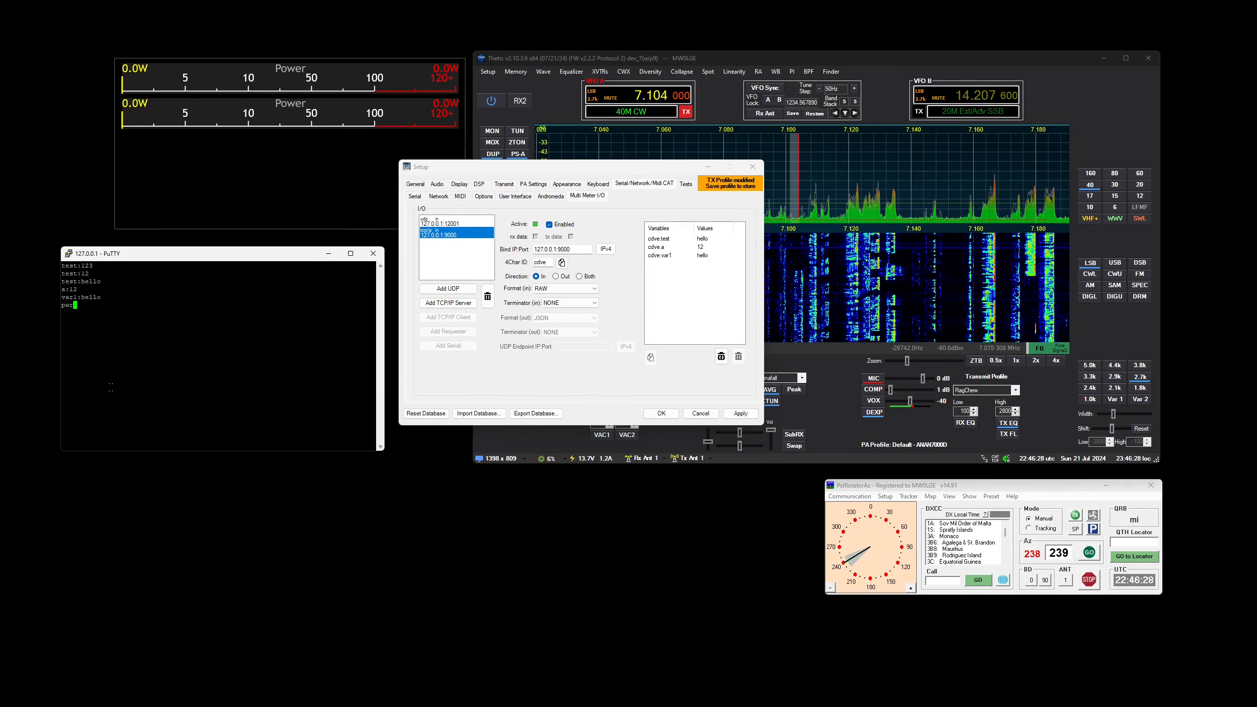
pyautogui.write(':50')
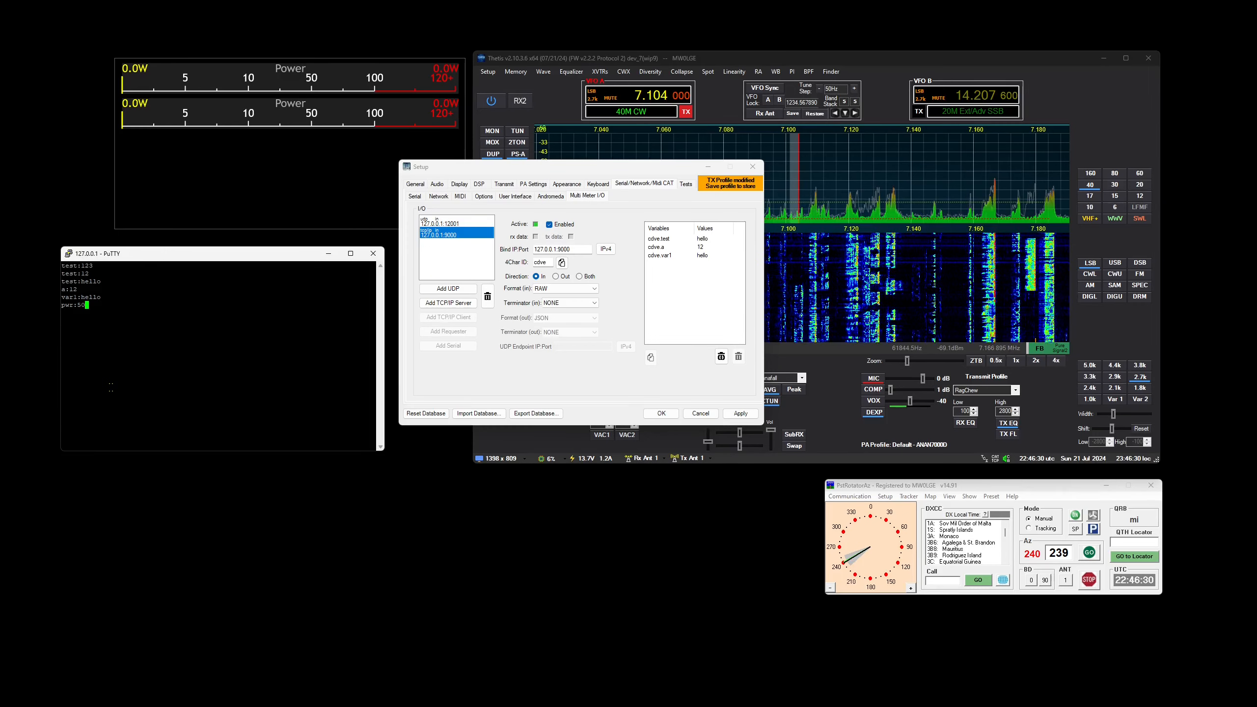
pyautogui.press('Return')
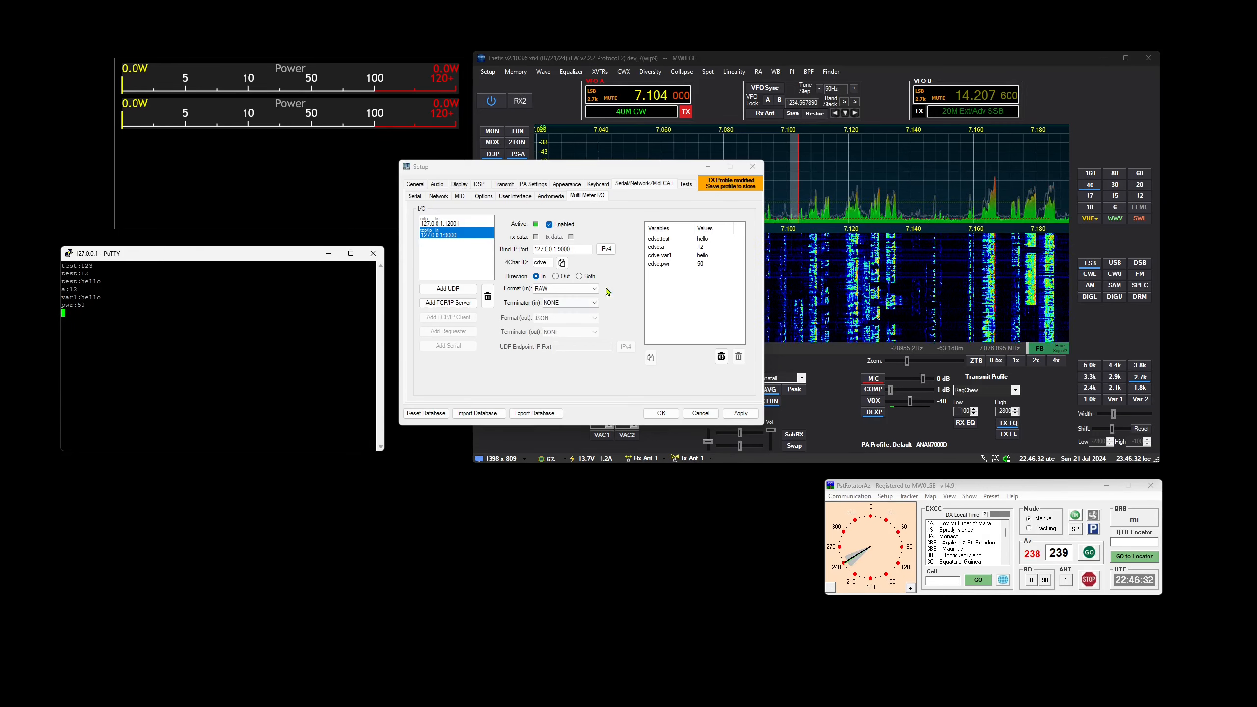
# Delete the test, a and var1 variables from the 127.0.0.1:9000 connection, keeping pwr
pyautogui.click(669, 240)
pyautogui.click(742, 358)
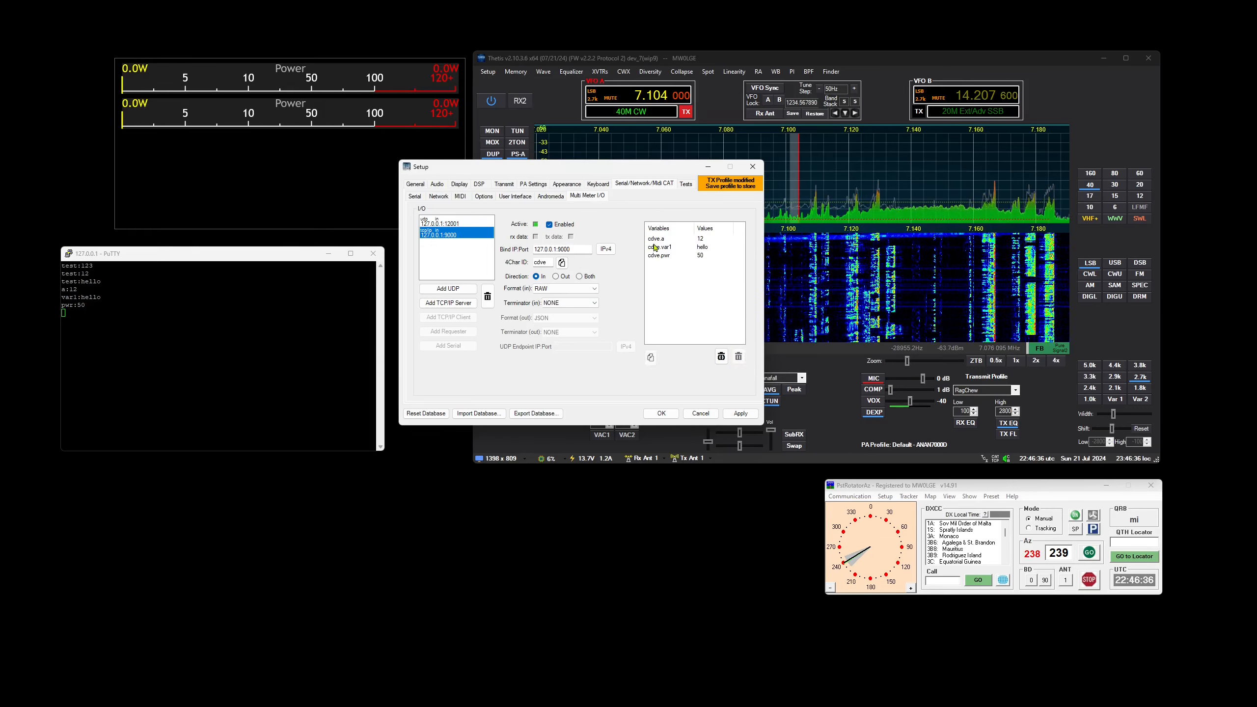
pyautogui.click(658, 240)
pyautogui.click(739, 356)
pyautogui.click(666, 239)
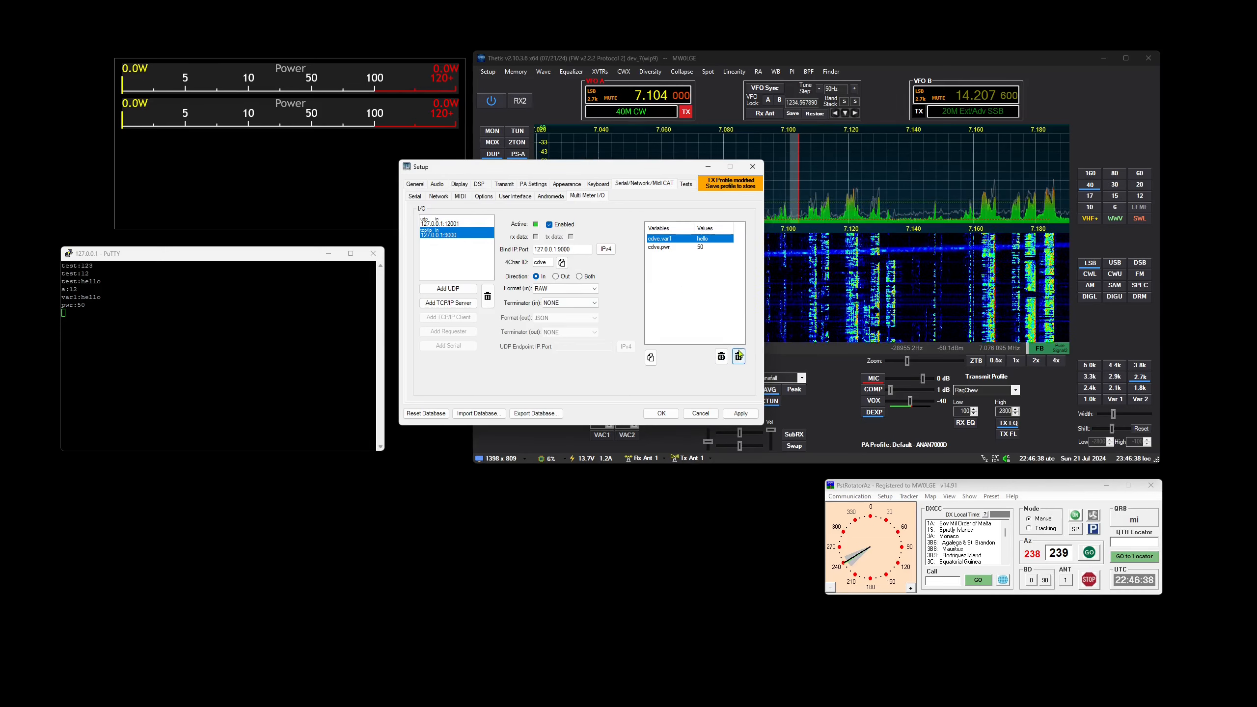
pyautogui.press('Delete')
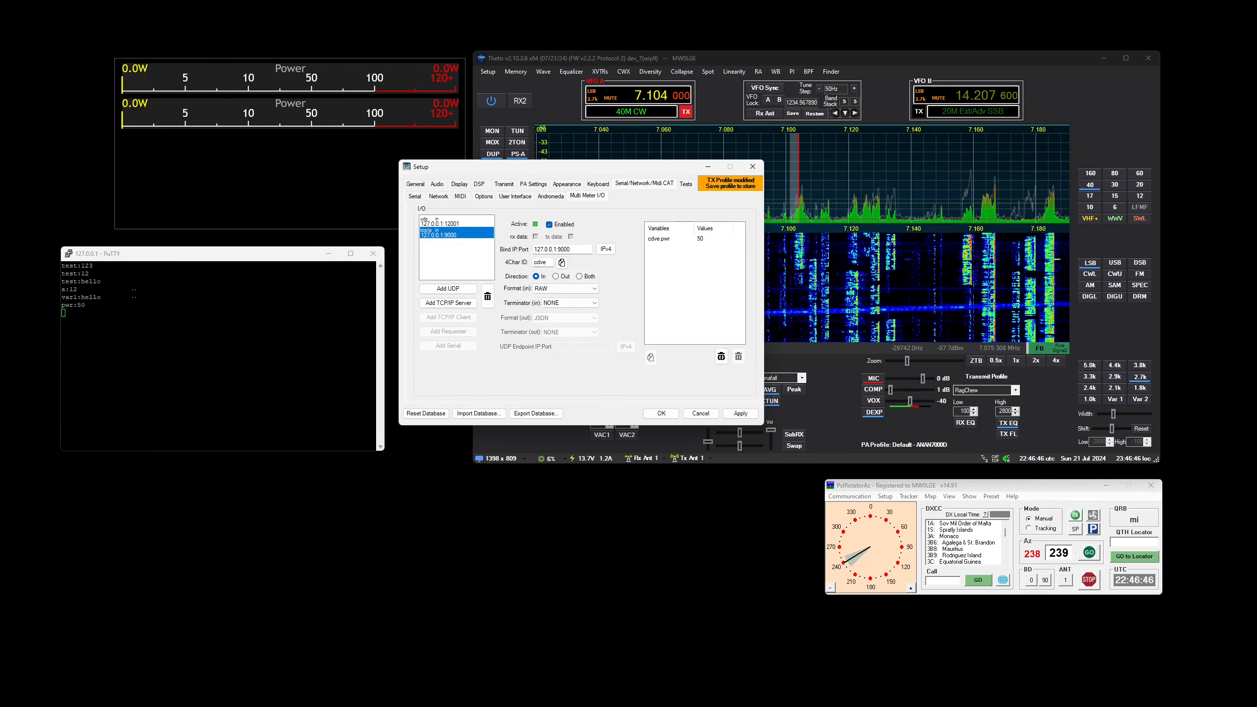
# Send pwr:10 from the PuTTY session to update the power variable
pyautogui.click(105, 382)
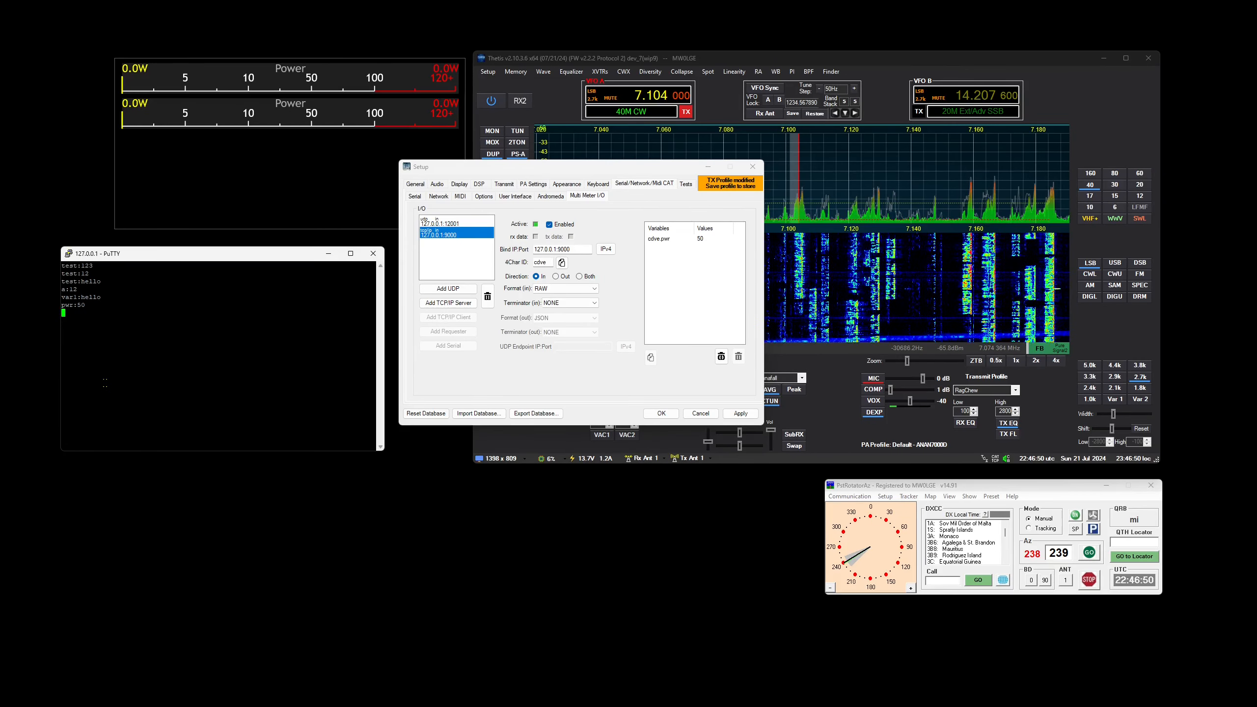
pyautogui.write('pwr:10')
pyautogui.press('Return')
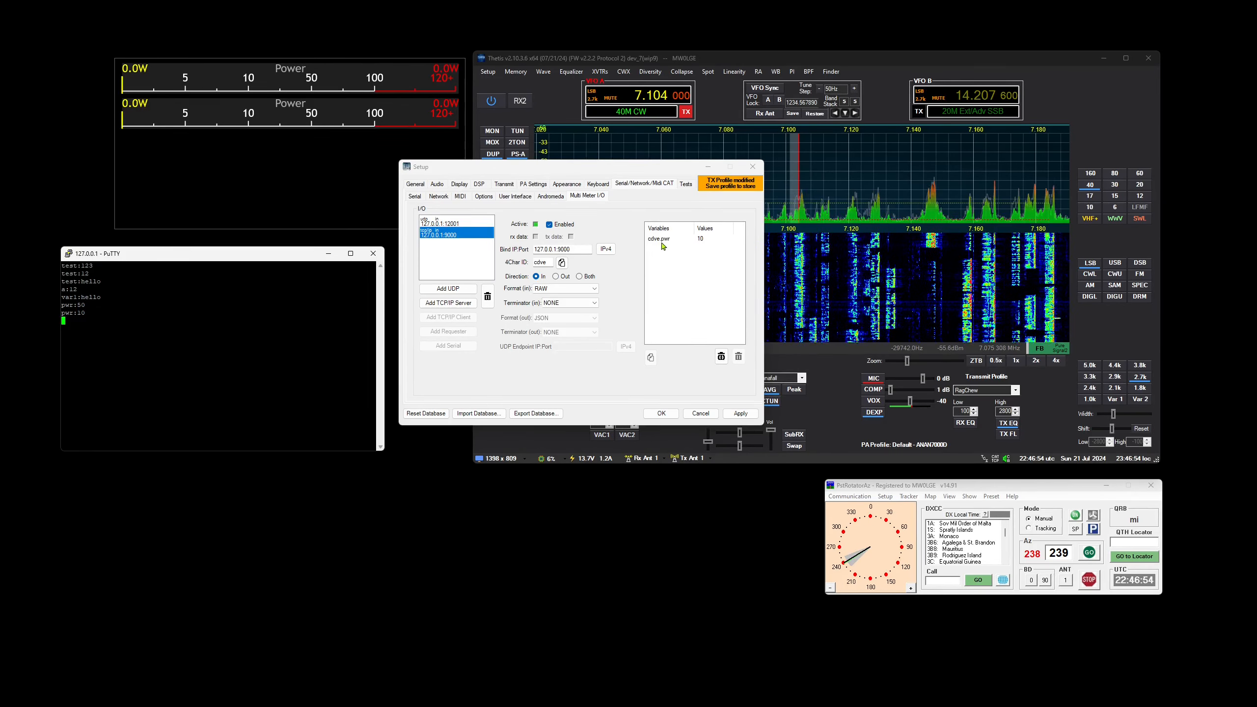
# Assign the variable cdve.pwr to the second ForwardPower meter in the multi-meter container
pyautogui.click(425, 187)
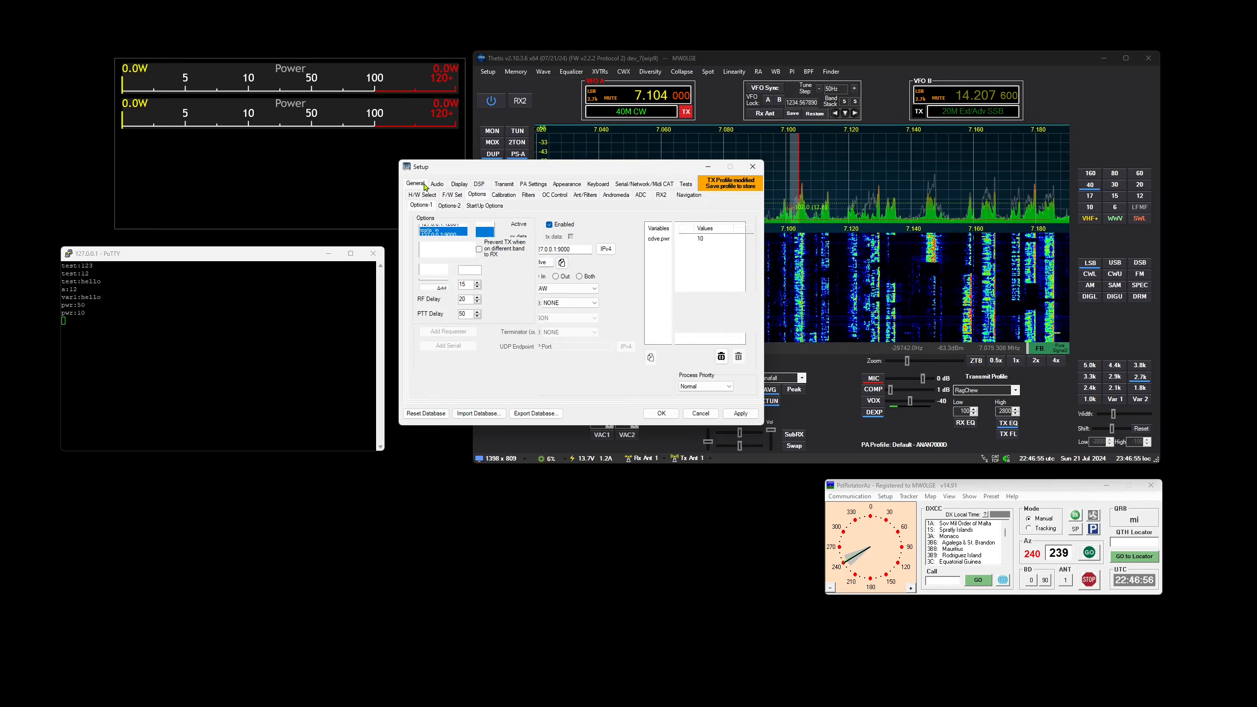
pyautogui.click(569, 184)
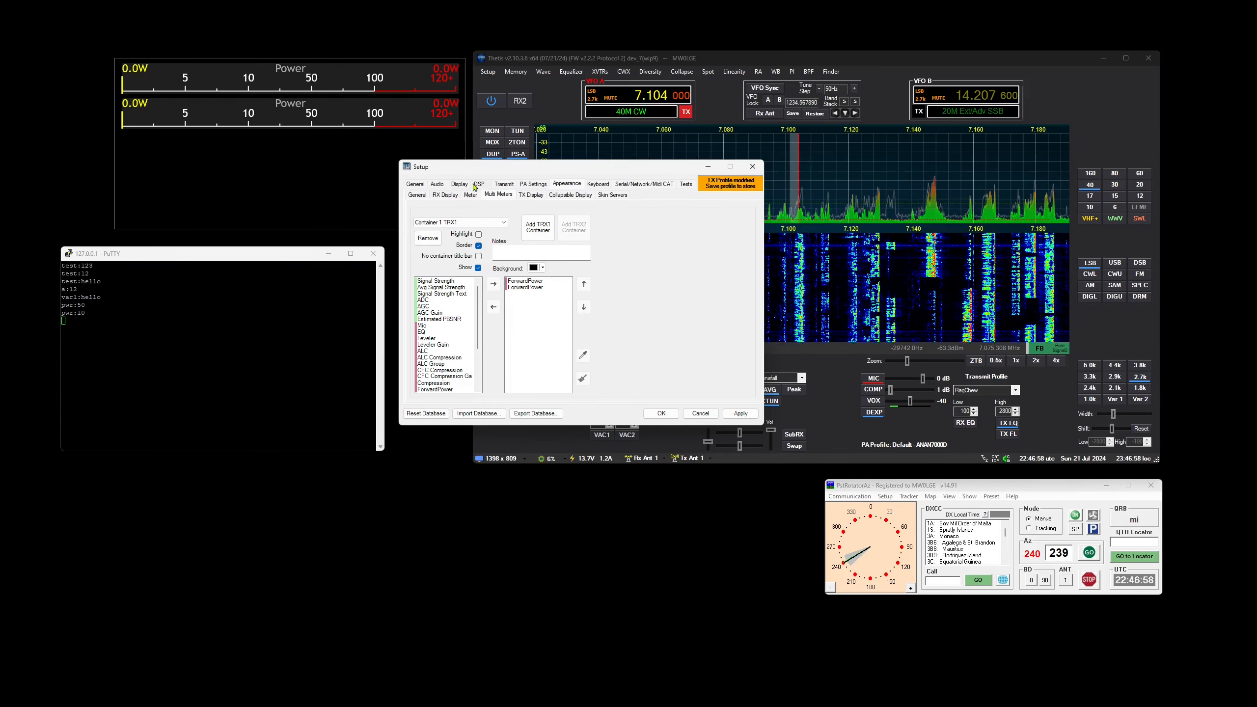
pyautogui.click(533, 289)
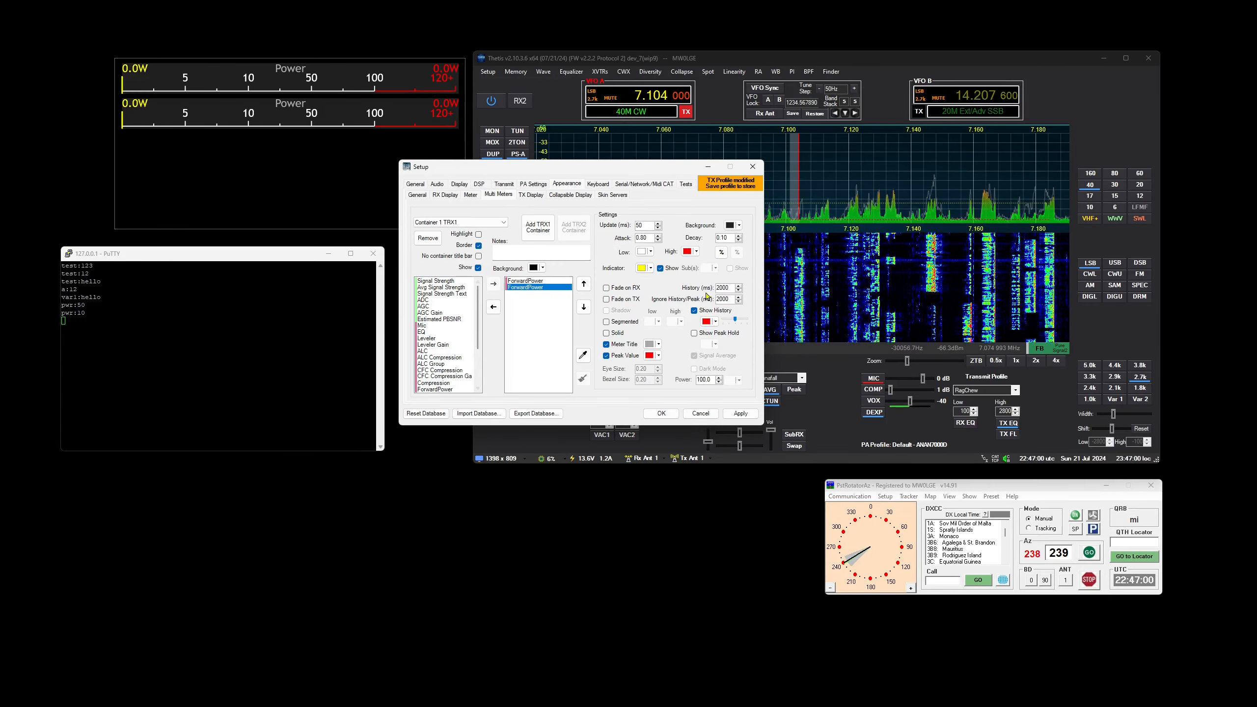
pyautogui.click(719, 253)
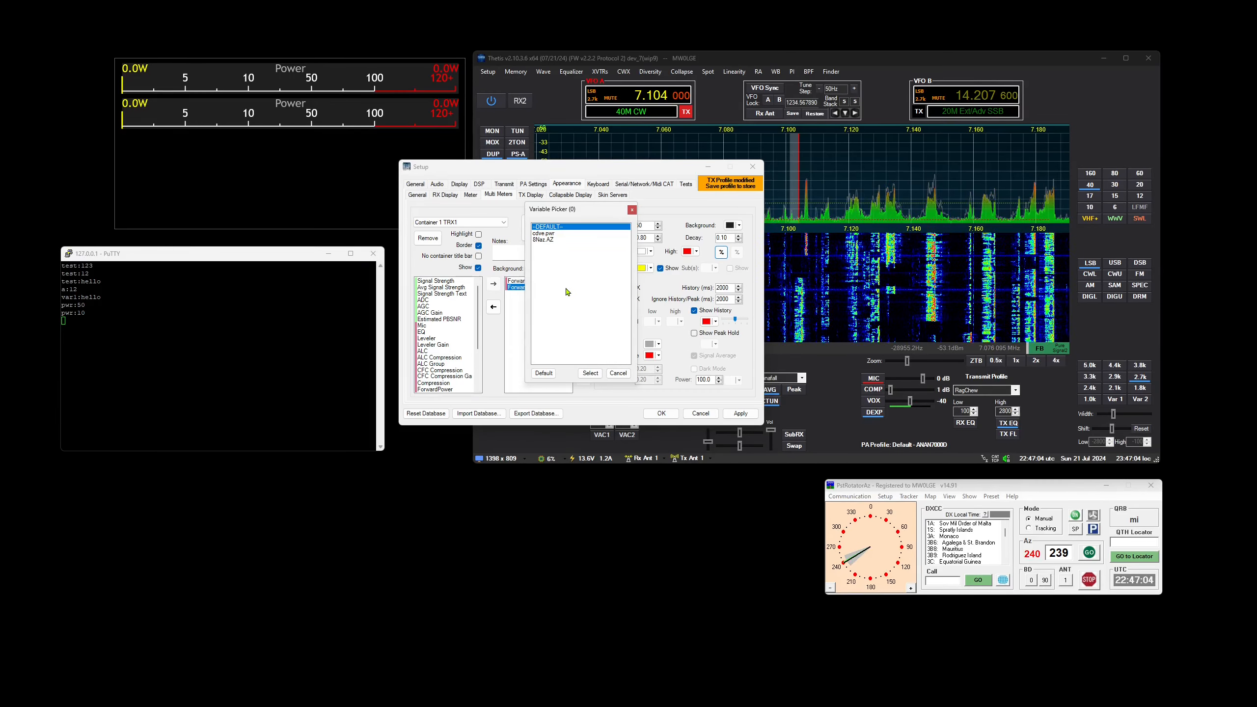
pyautogui.click(545, 233)
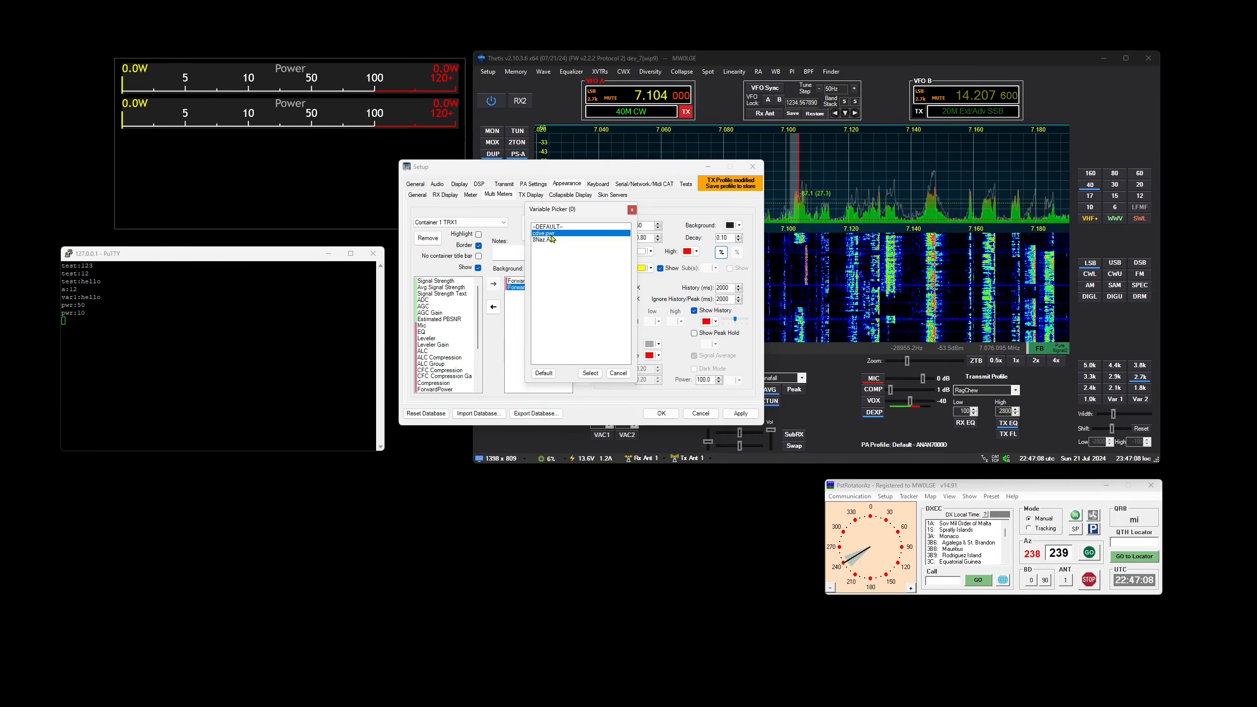
pyautogui.click(590, 374)
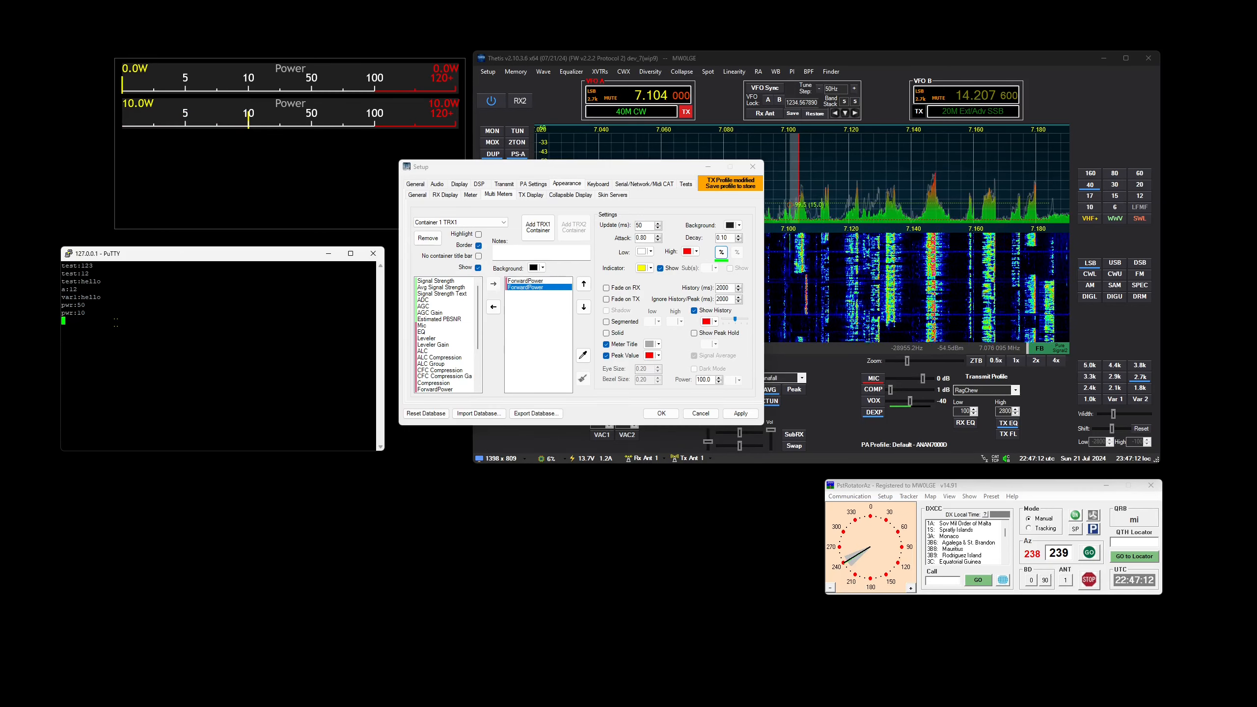
# Send pwr:100 from the PuTTY session to drive the linked power meter
pyautogui.write('pwr:')
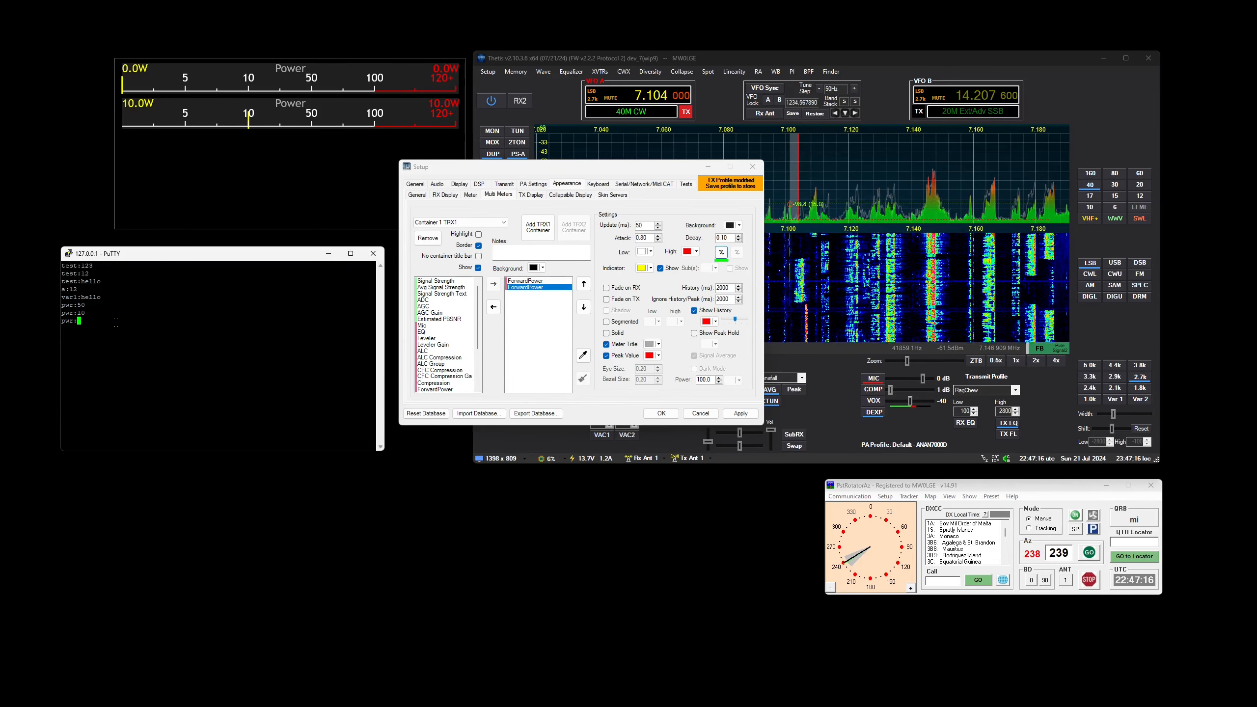
pyautogui.write('100')
pyautogui.press('Return')
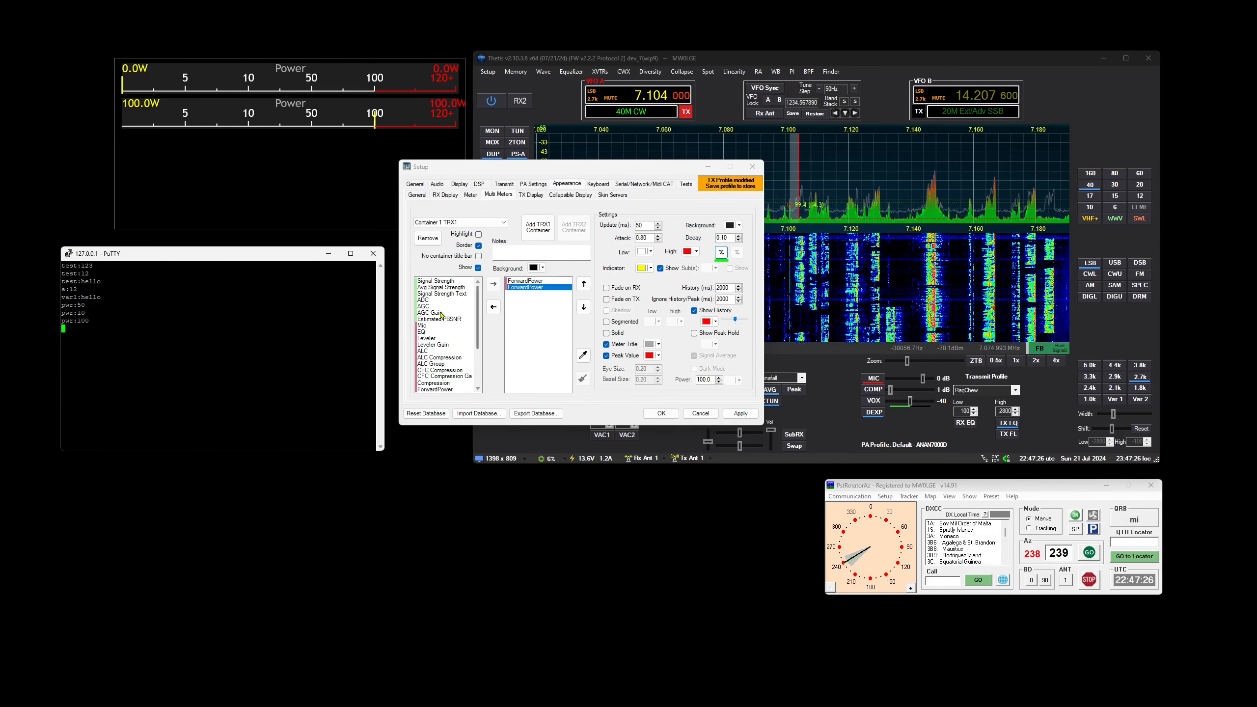
# Add an ALC meter and an ADC meter to the container, and check the variables available for the ADC meter
pyautogui.click(430, 352)
pyautogui.click(494, 285)
pyautogui.click(513, 295)
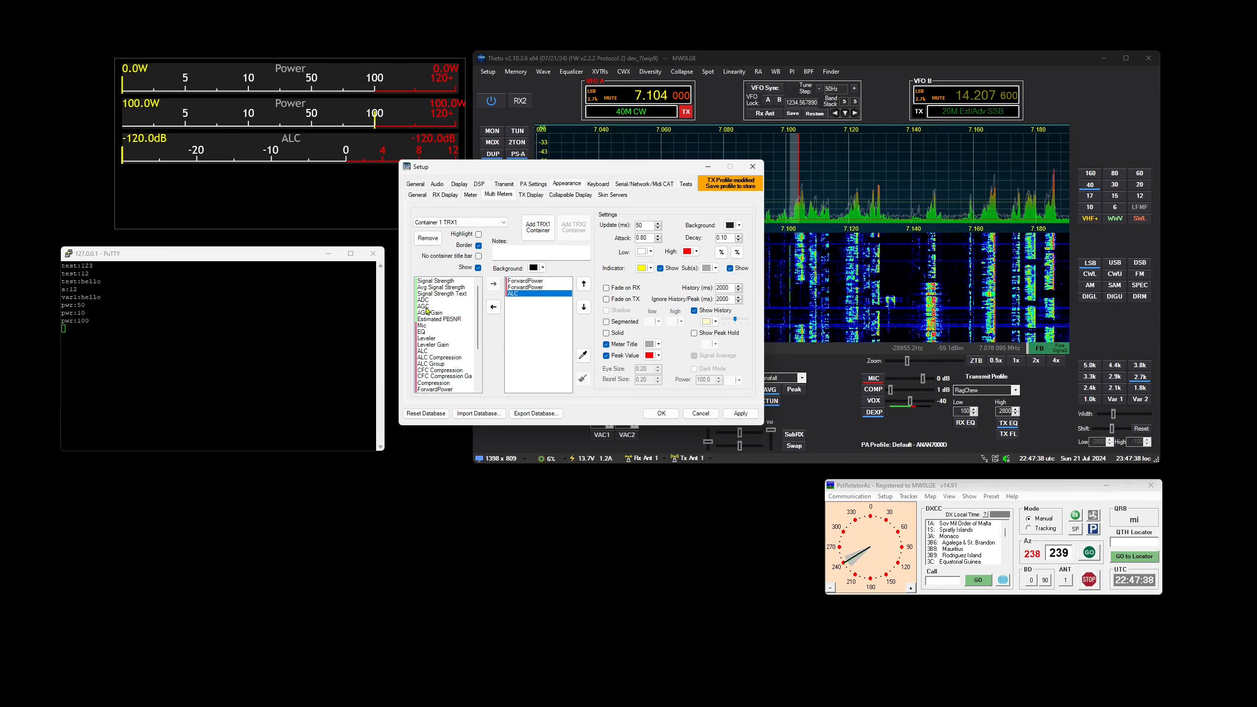
pyautogui.moveTo(424, 300); pyautogui.dragTo(513, 303)
pyautogui.click(514, 300)
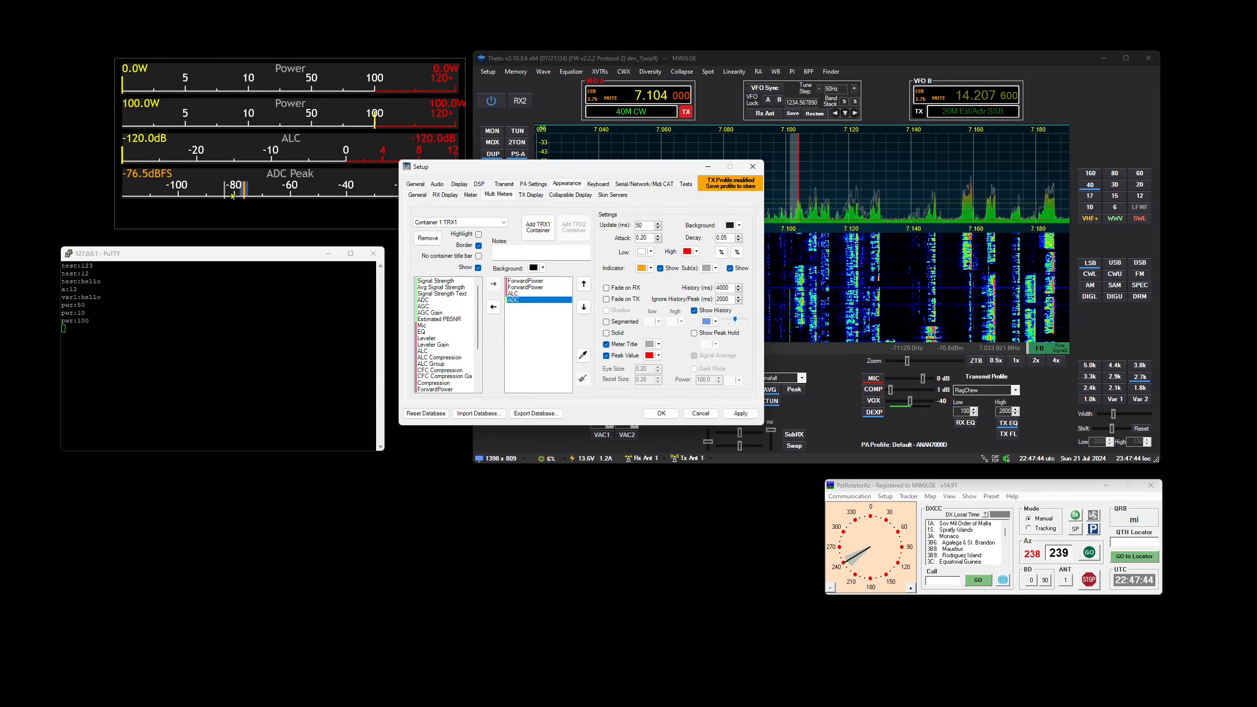
pyautogui.click(721, 251)
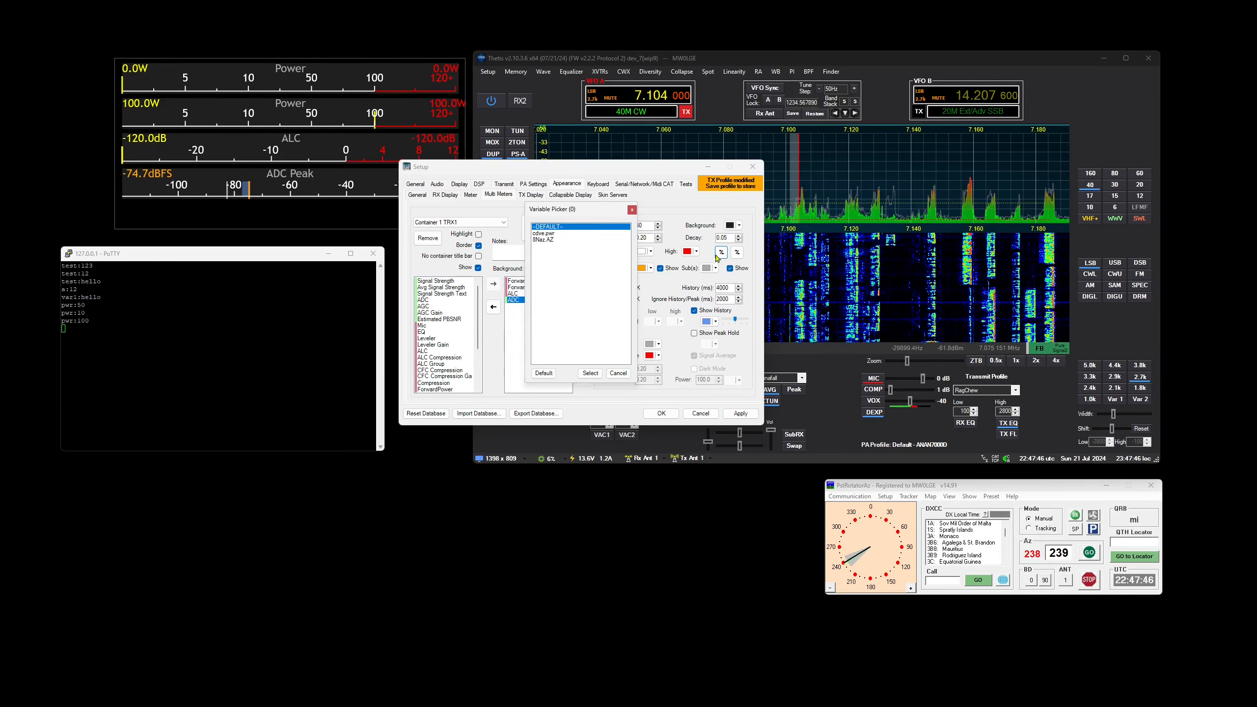
pyautogui.click(632, 211)
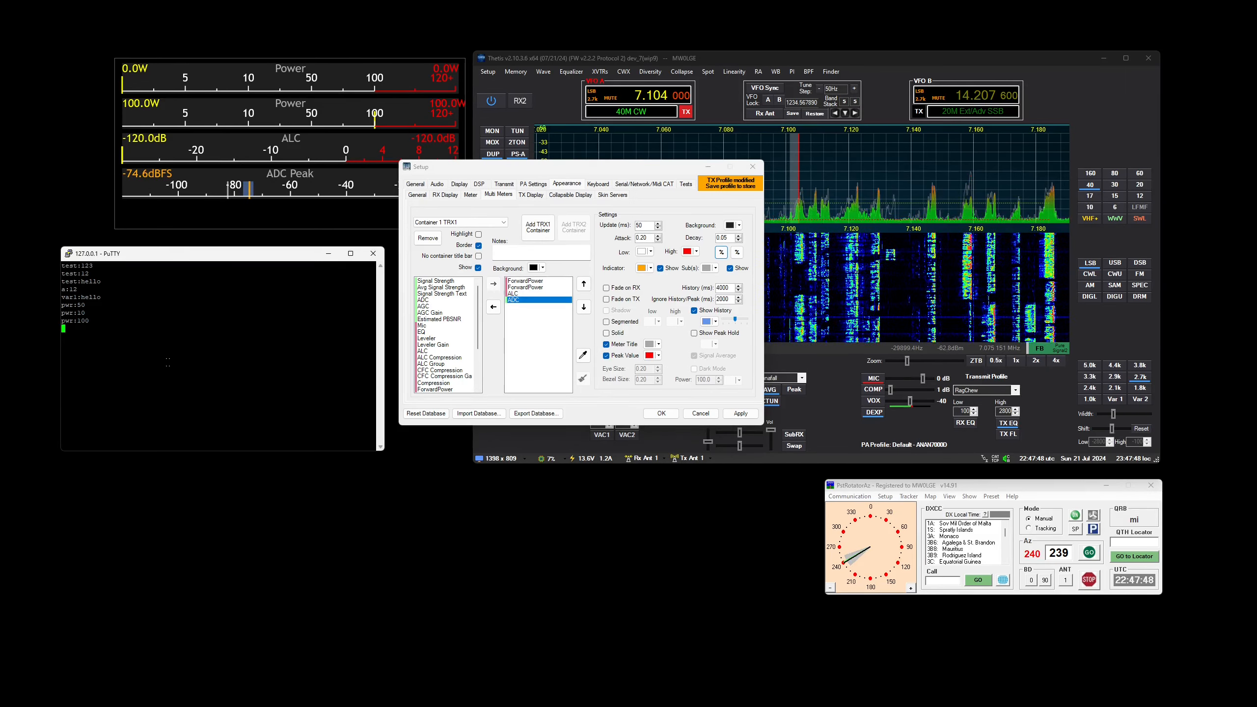
# Send adc:-40 from the PuTTY session to create an ADC variable
pyautogui.write('ad')
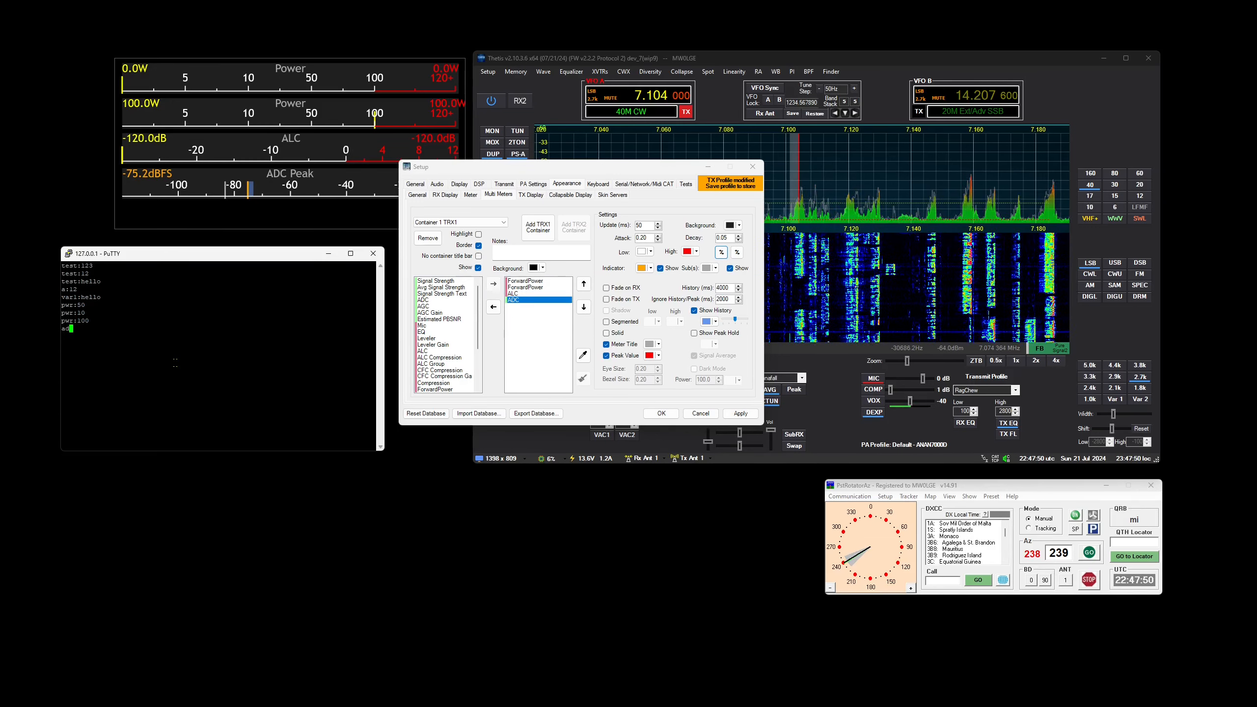
pyautogui.write('c:')
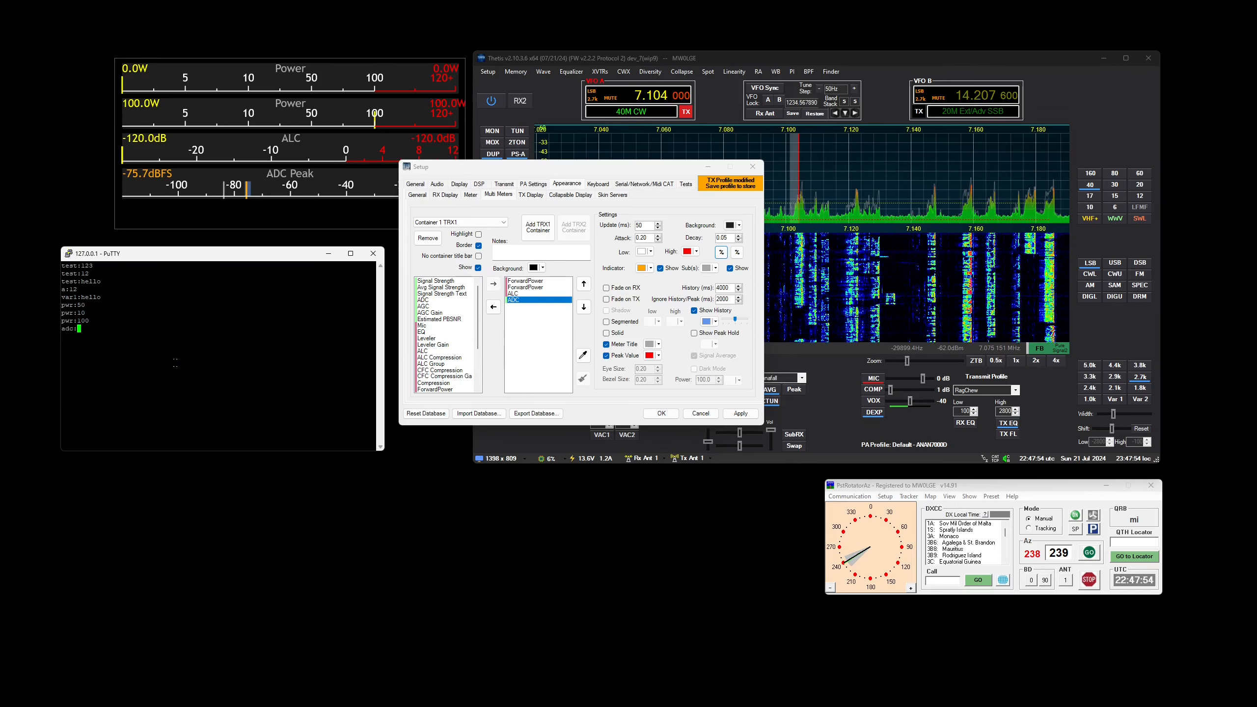
pyautogui.write('-40')
pyautogui.press('Return')
# Send adc_pk:-35 from the PuTTY session to create an ADC peak variable
pyautogui.write('adc_pl')
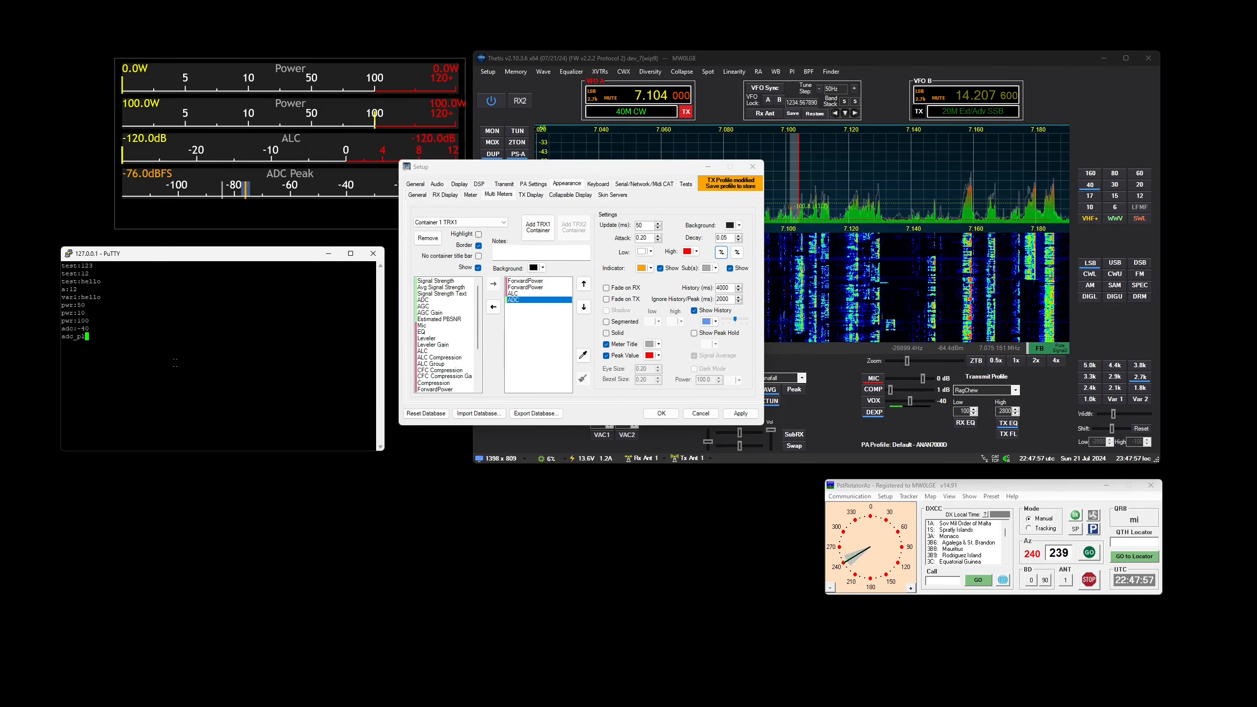
pyautogui.press('BackSpace')
pyautogui.write('k=')
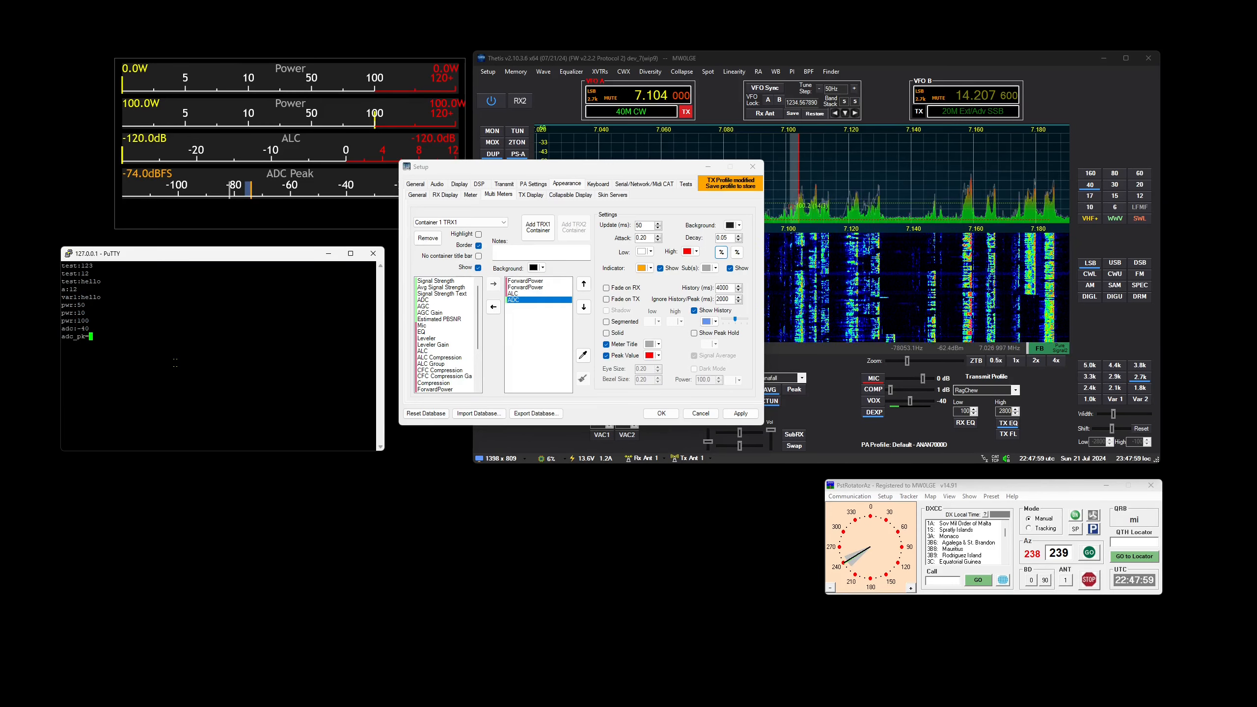
pyautogui.press('BackSpace')
pyautogui.write(':')
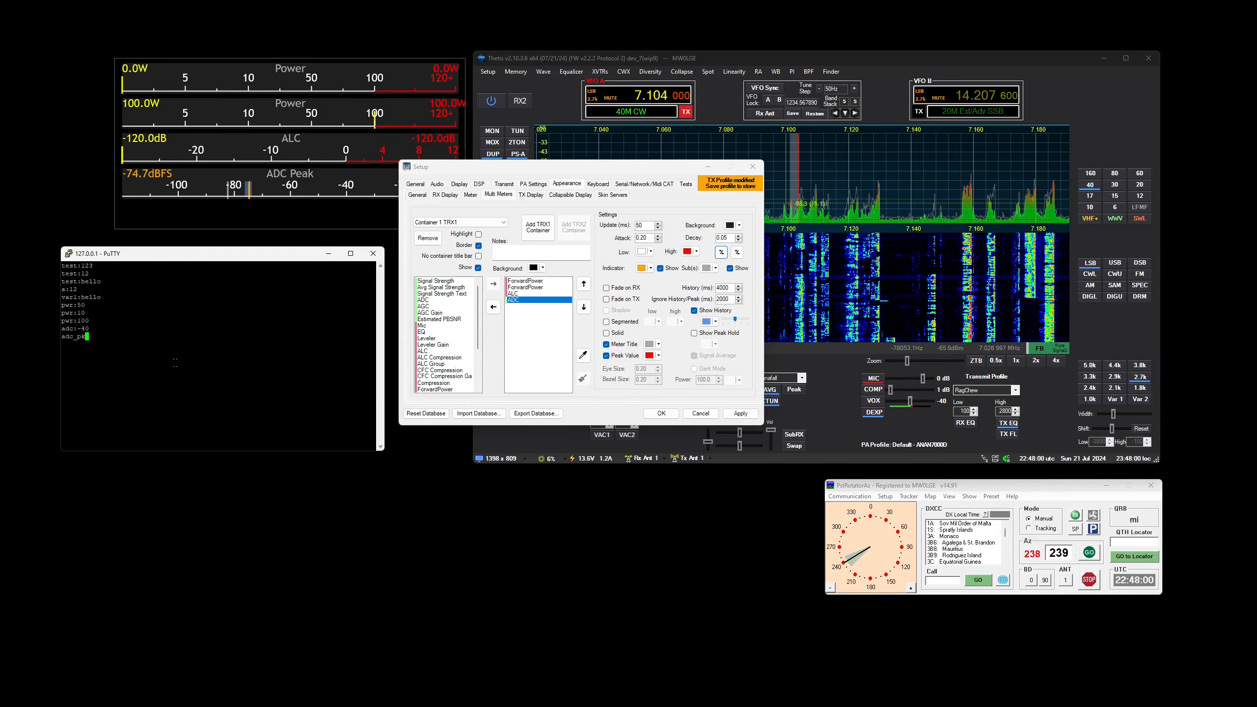
pyautogui.write('-')
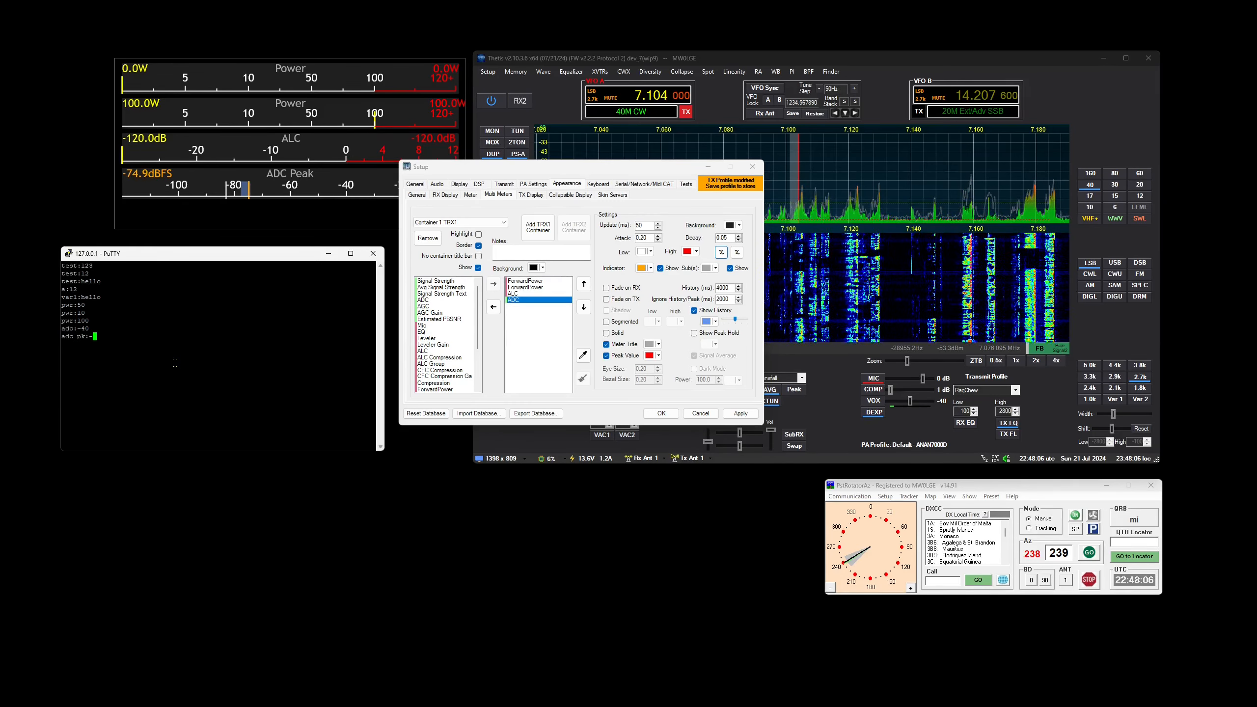
pyautogui.write('3')
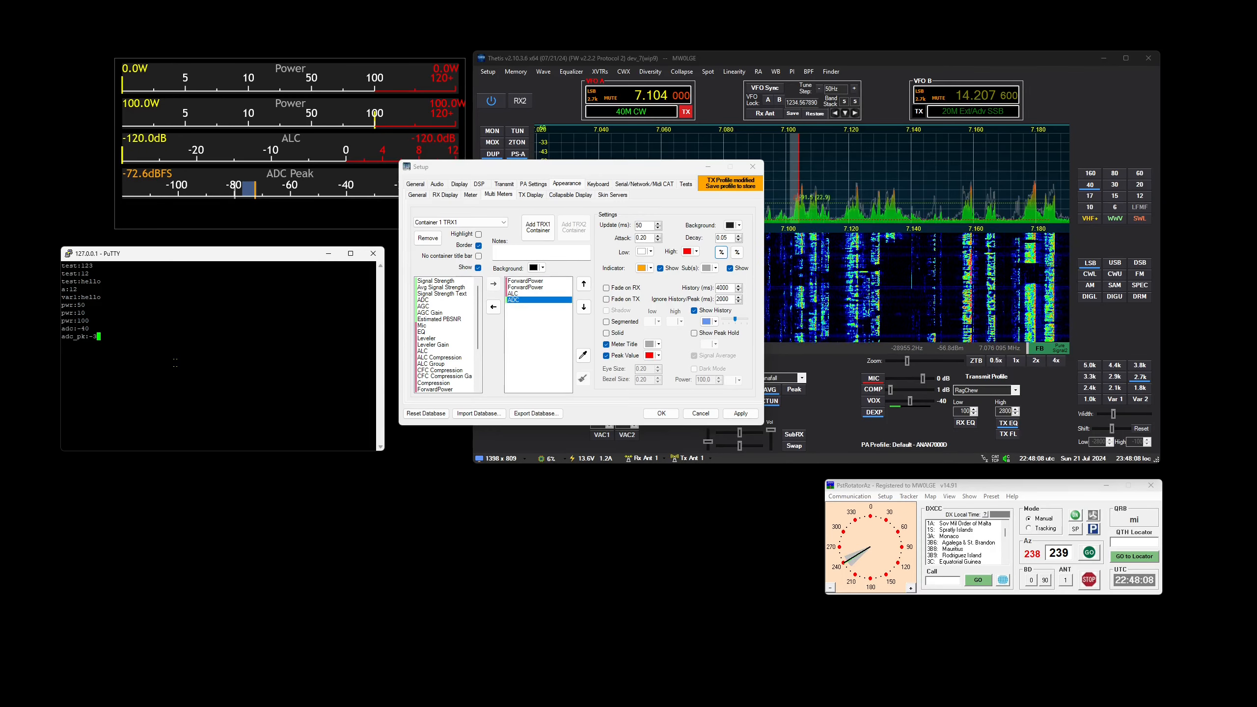
pyautogui.write('5')
pyautogui.press('Return')
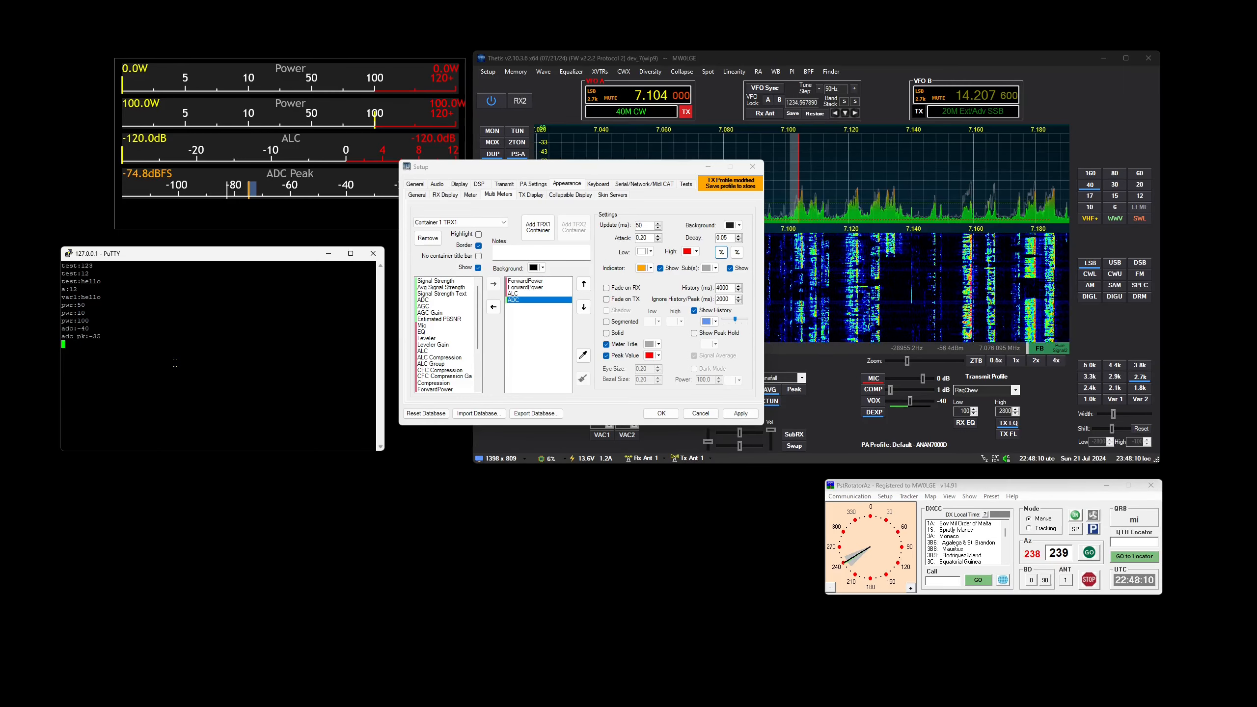
# Assign the variable cdve.adc to the ADC meter's ADC_PK reading
pyautogui.click(720, 252)
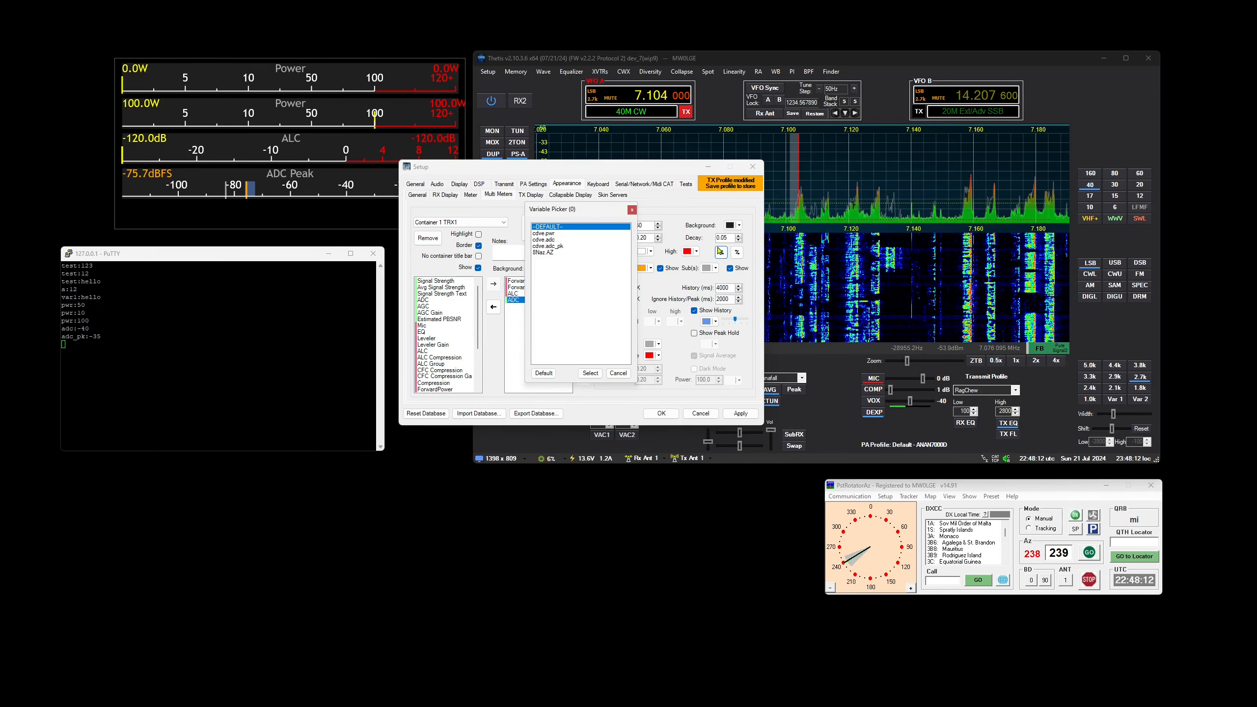
pyautogui.click(562, 241)
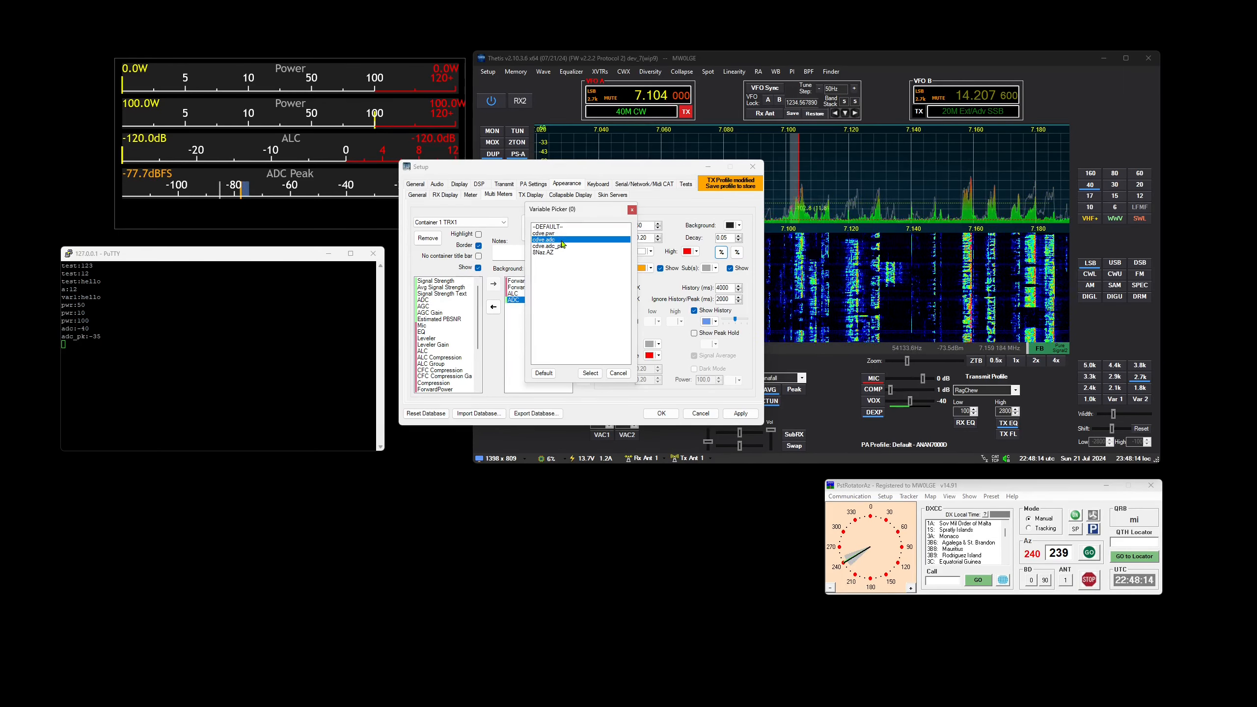
pyautogui.click(590, 373)
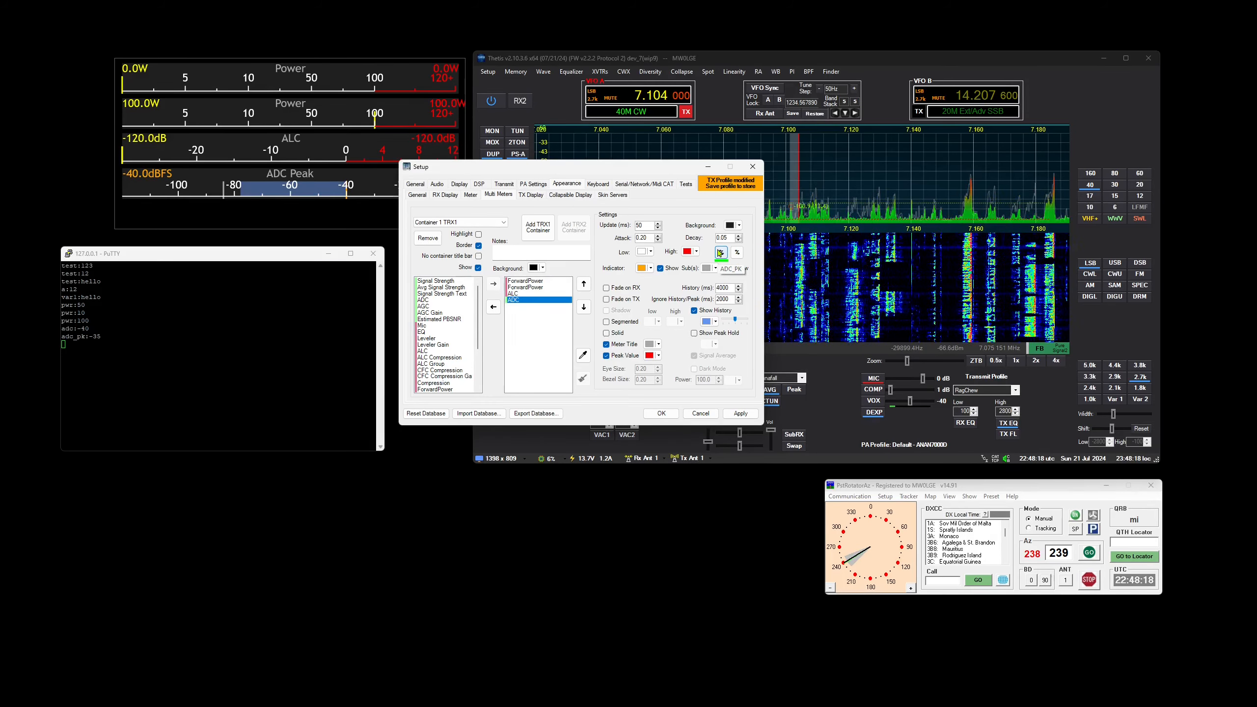
# Assign the variable cdve.adc_pk to both the ADC meter's ADC_PK reading and its second reading
pyautogui.click(720, 253)
pyautogui.click(548, 246)
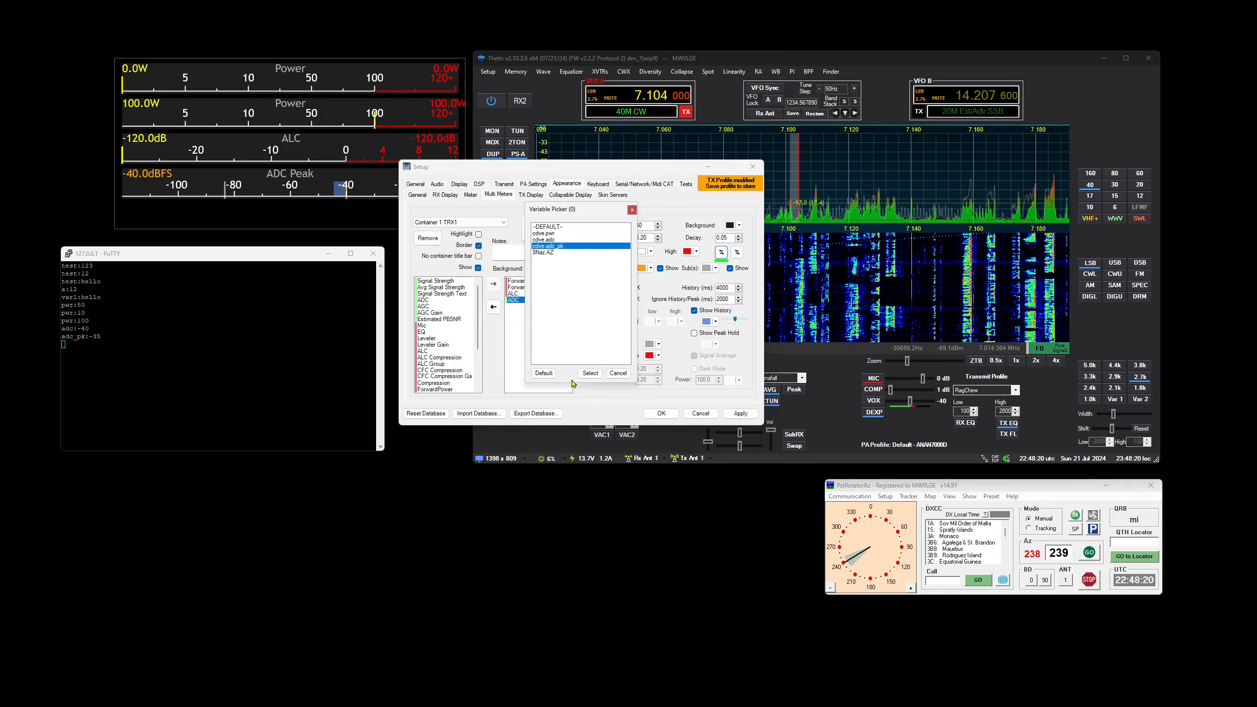
pyautogui.click(593, 377)
pyautogui.click(737, 252)
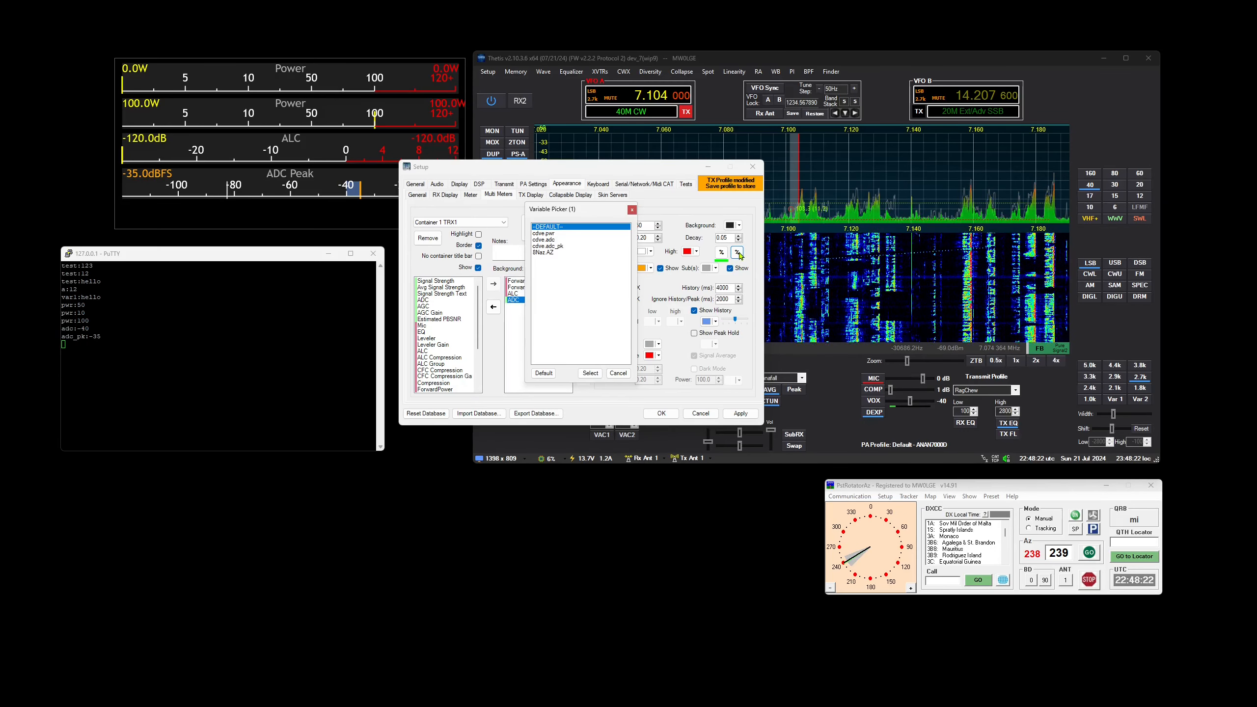
pyautogui.click(547, 246)
pyautogui.click(590, 373)
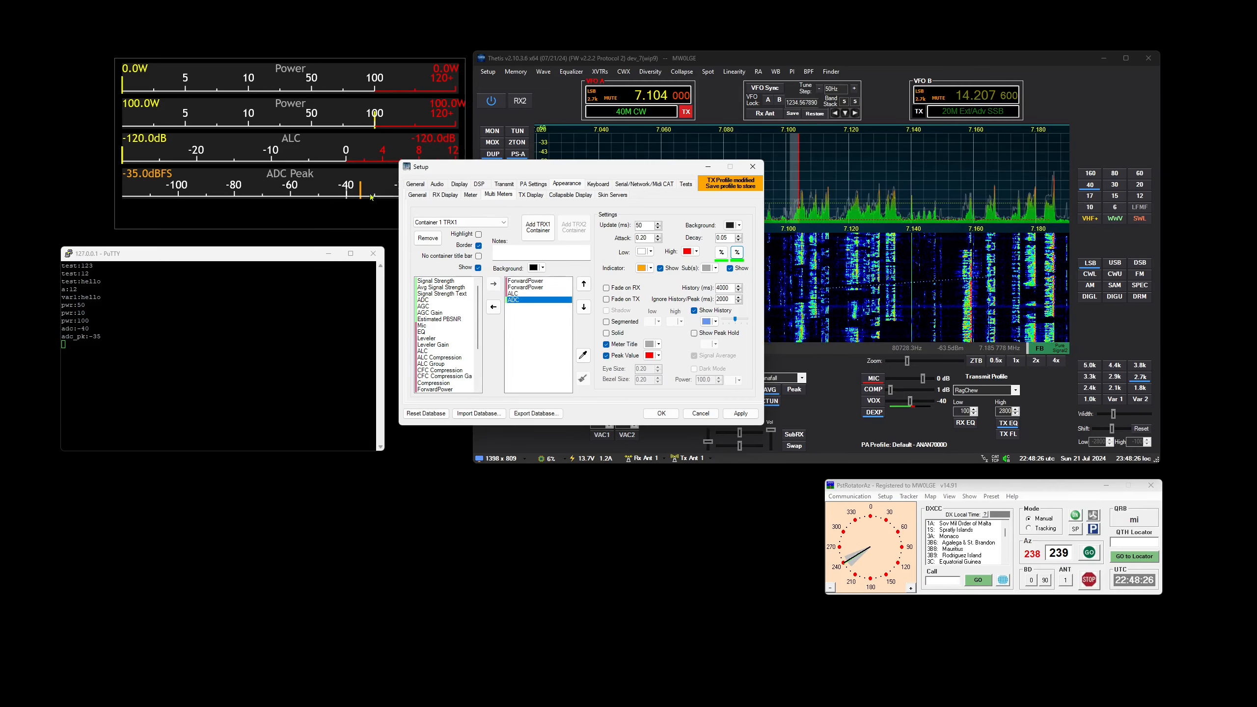
# Move the Setup window clear of the meters and send adc_pk:-20 from the PuTTY session
pyautogui.moveTo(486, 168); pyautogui.dragTo(497, 552)
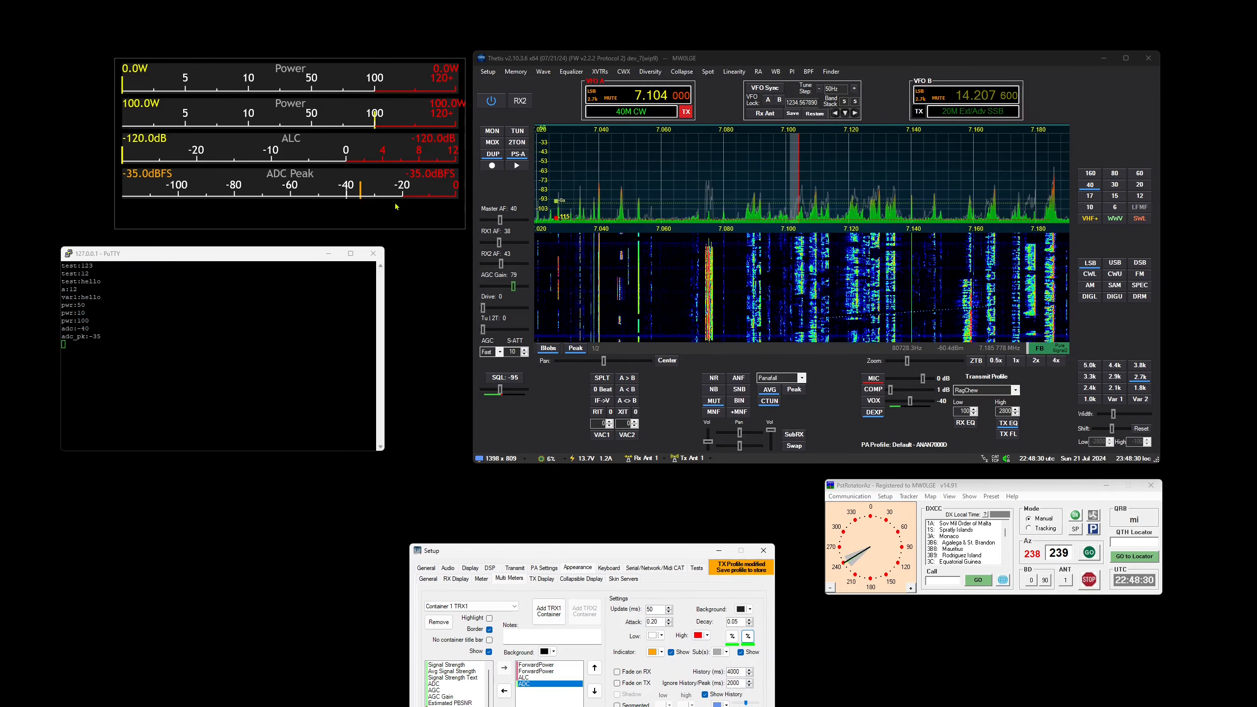
pyautogui.click(113, 354)
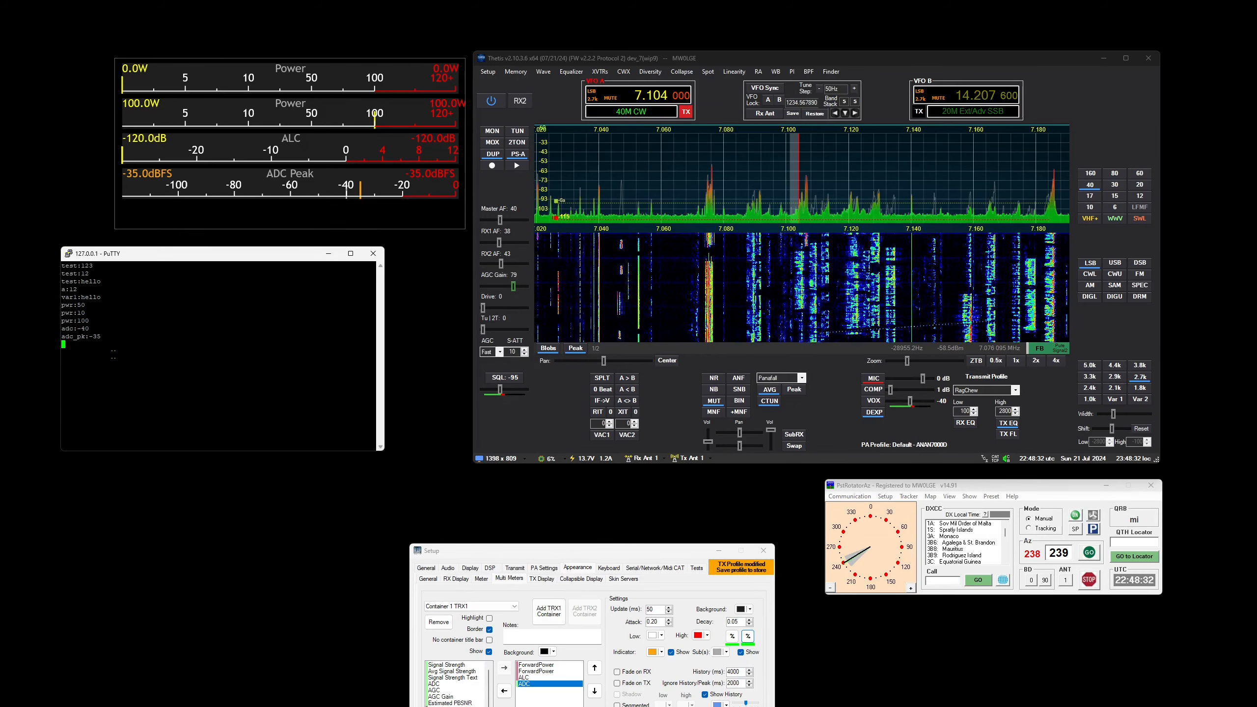
pyautogui.write('adc_pk')
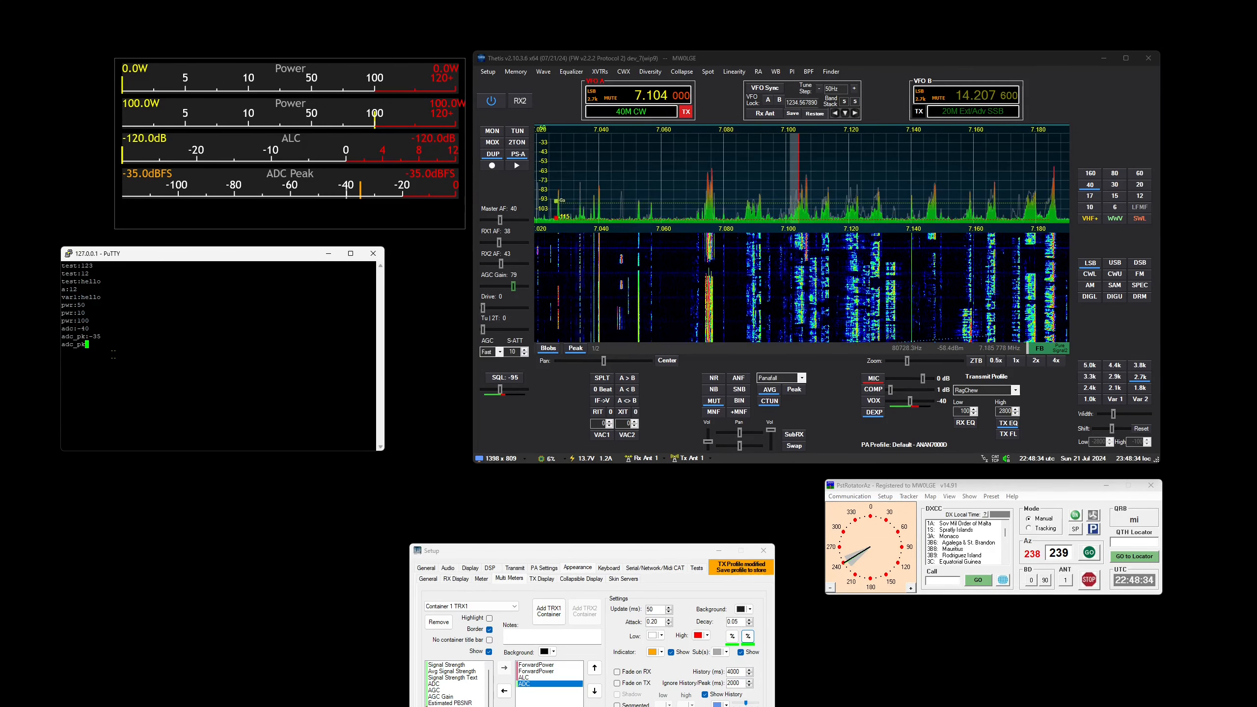
pyautogui.write(':')
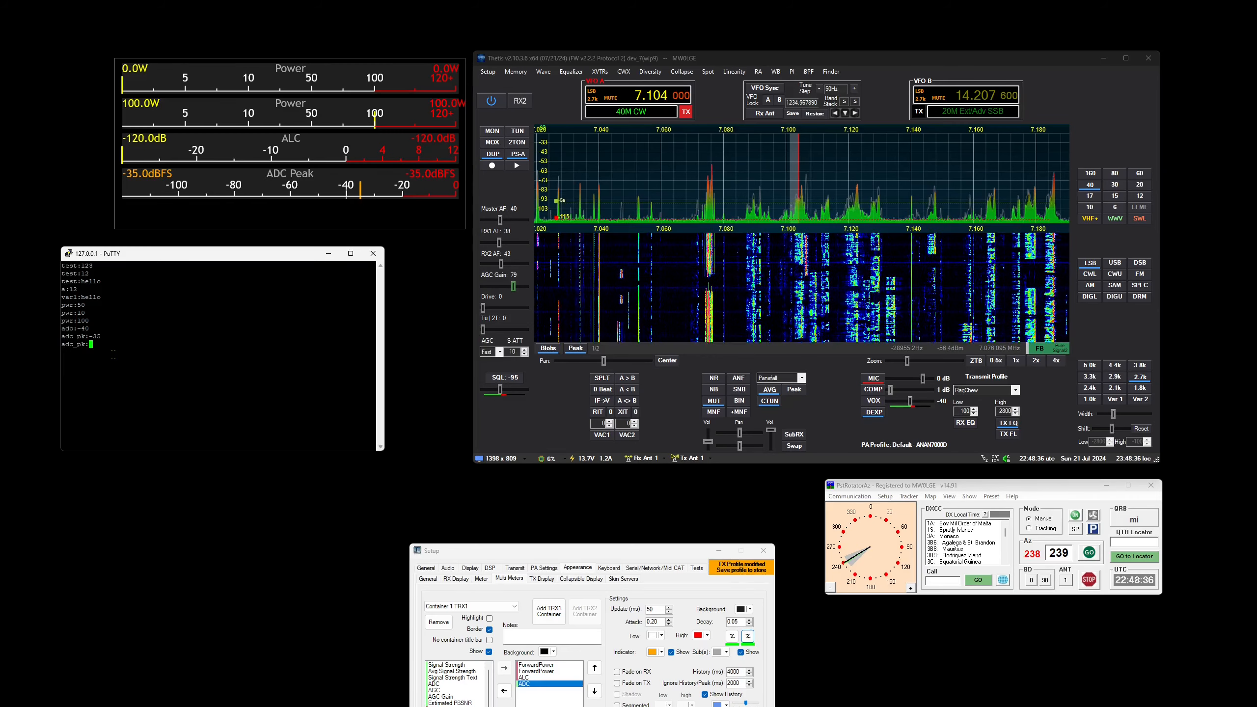
pyautogui.write('-20')
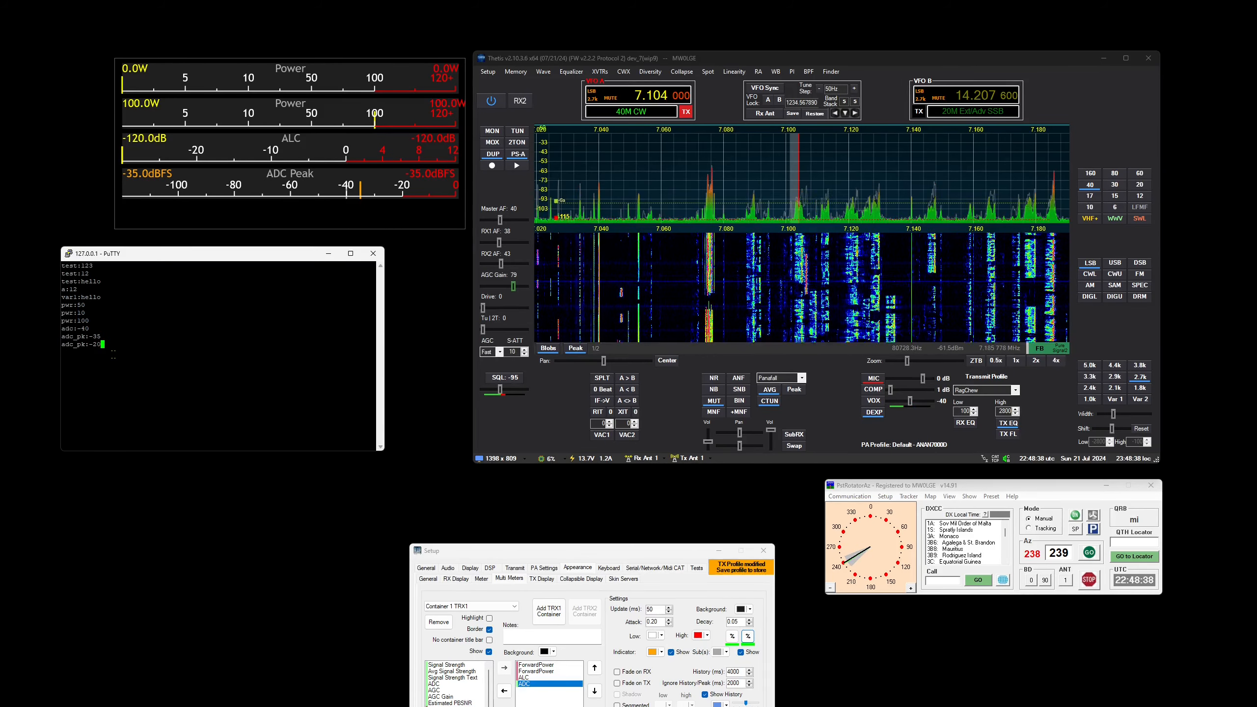
pyautogui.press('Return')
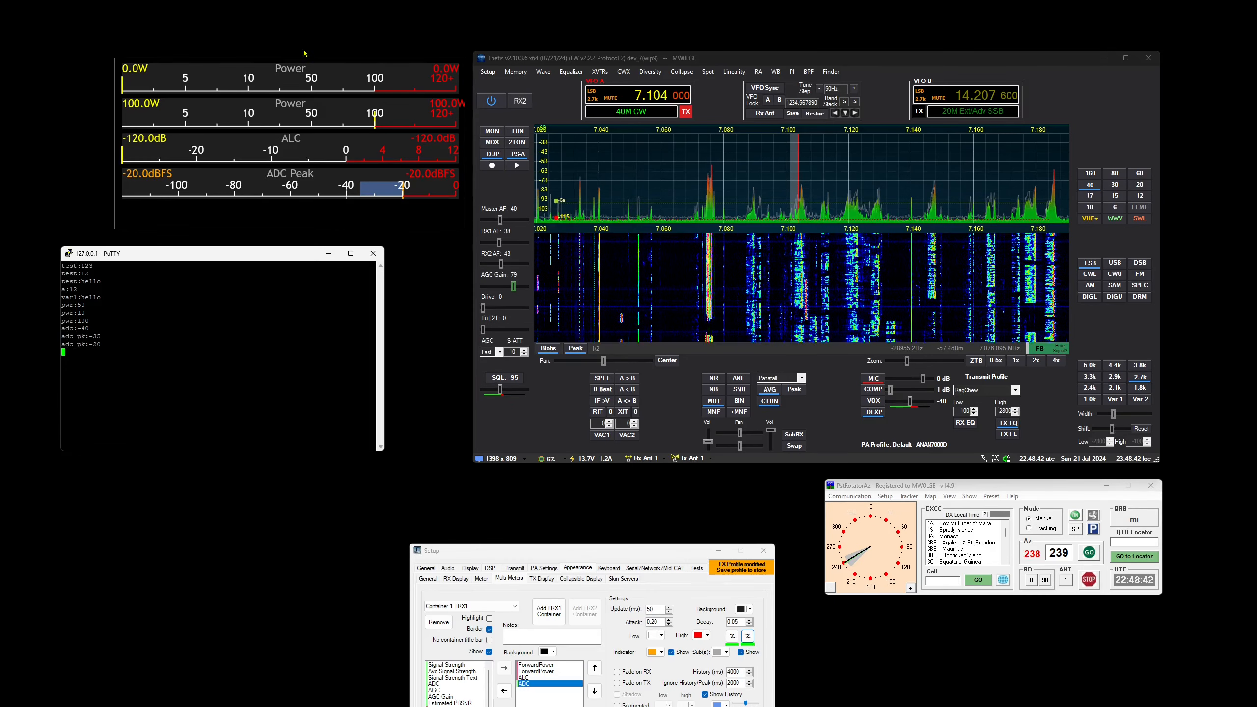
# Bring the Setup window back up and remove the ADC, ALC and both ForwardPower meters from Container 1 TRX1
pyautogui.moveTo(549, 553); pyautogui.dragTo(521, 333)
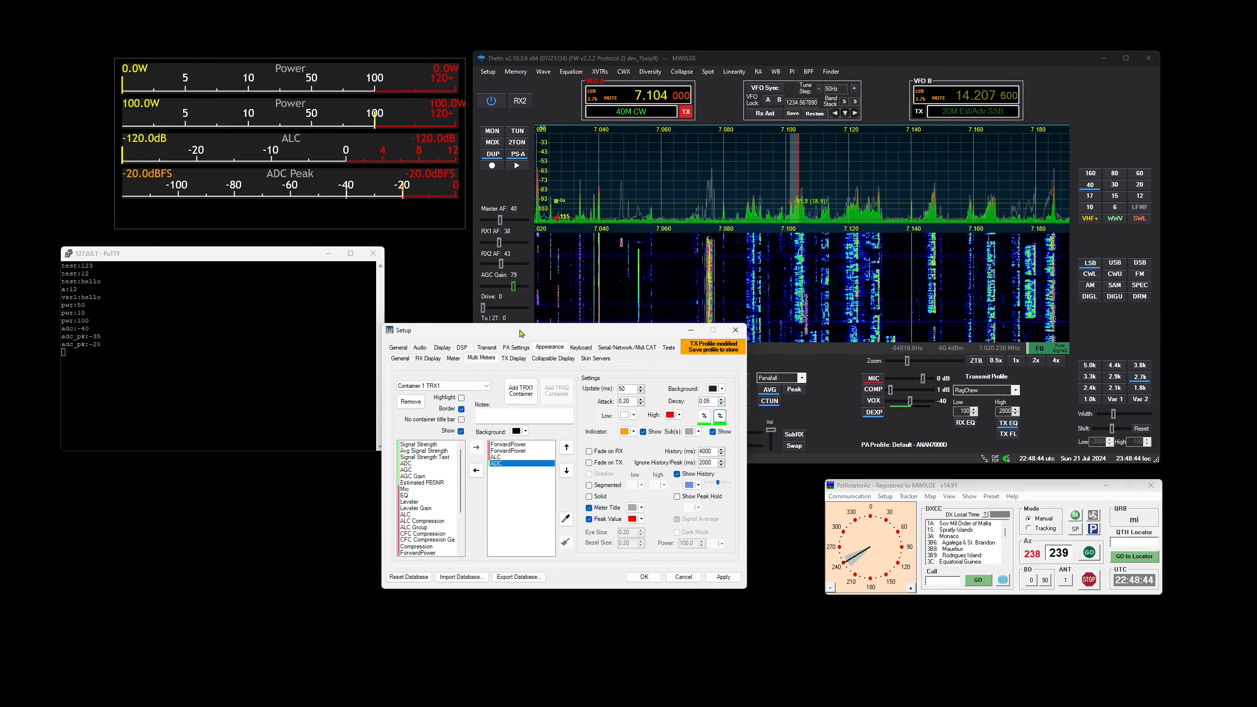
pyautogui.doubleClick(508, 464)
pyautogui.doubleClick(508, 458)
pyautogui.click(510, 451)
pyautogui.doubleClick(512, 452)
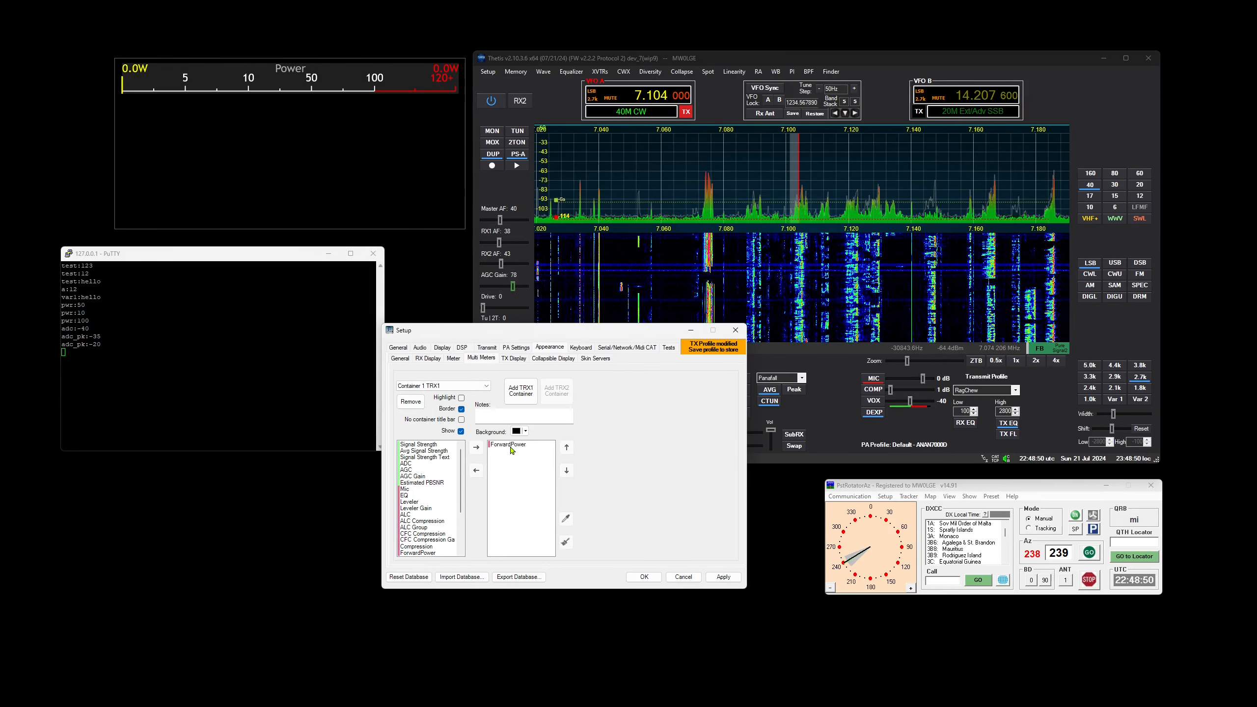
pyautogui.doubleClick(511, 451)
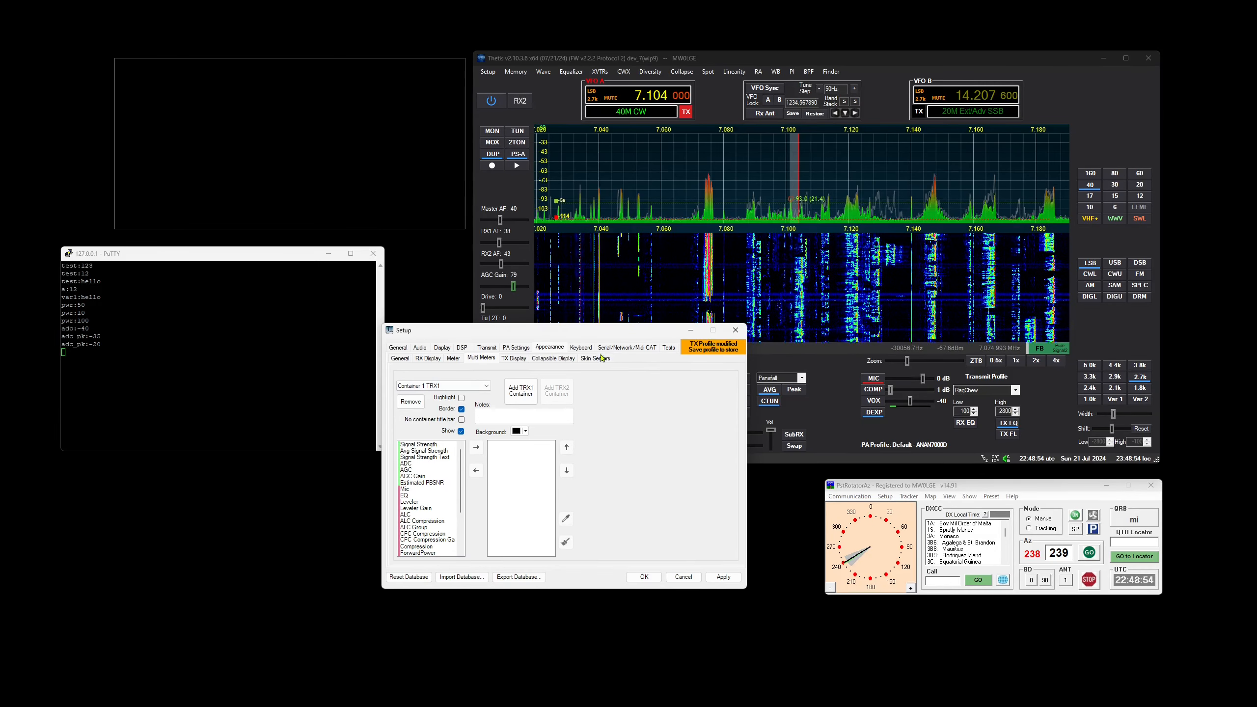
pyautogui.moveTo(543, 330); pyautogui.dragTo(565, 310)
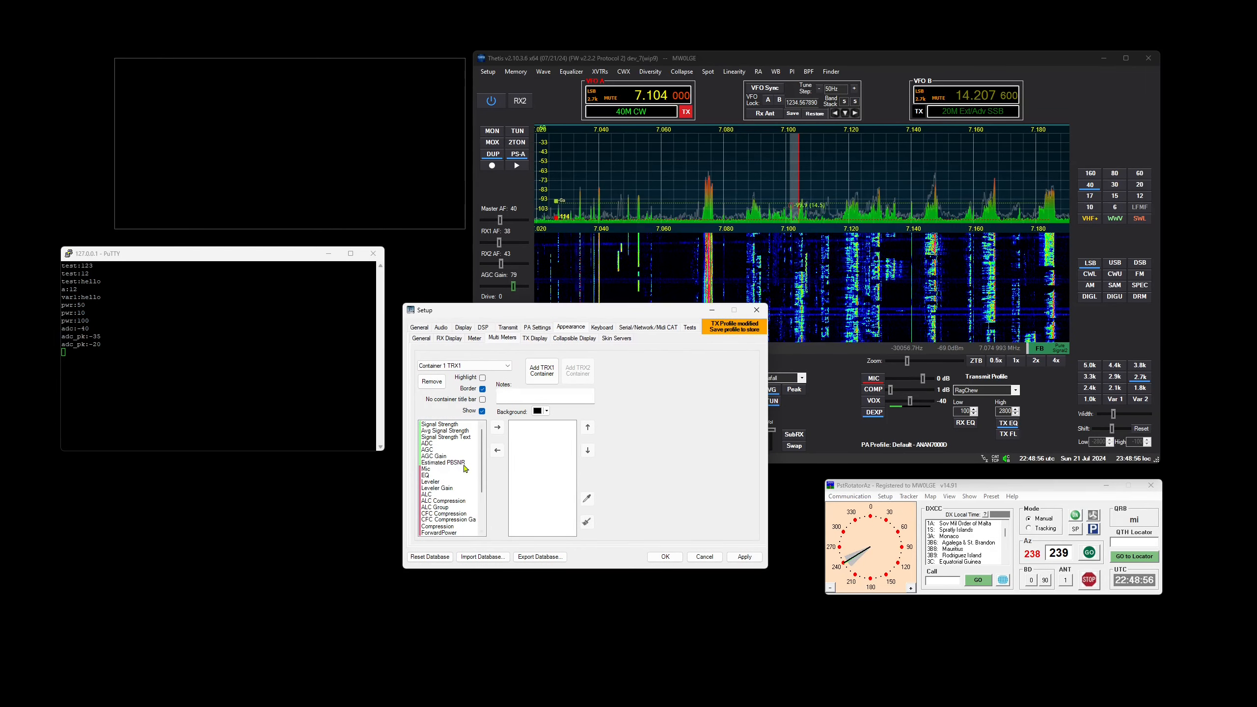